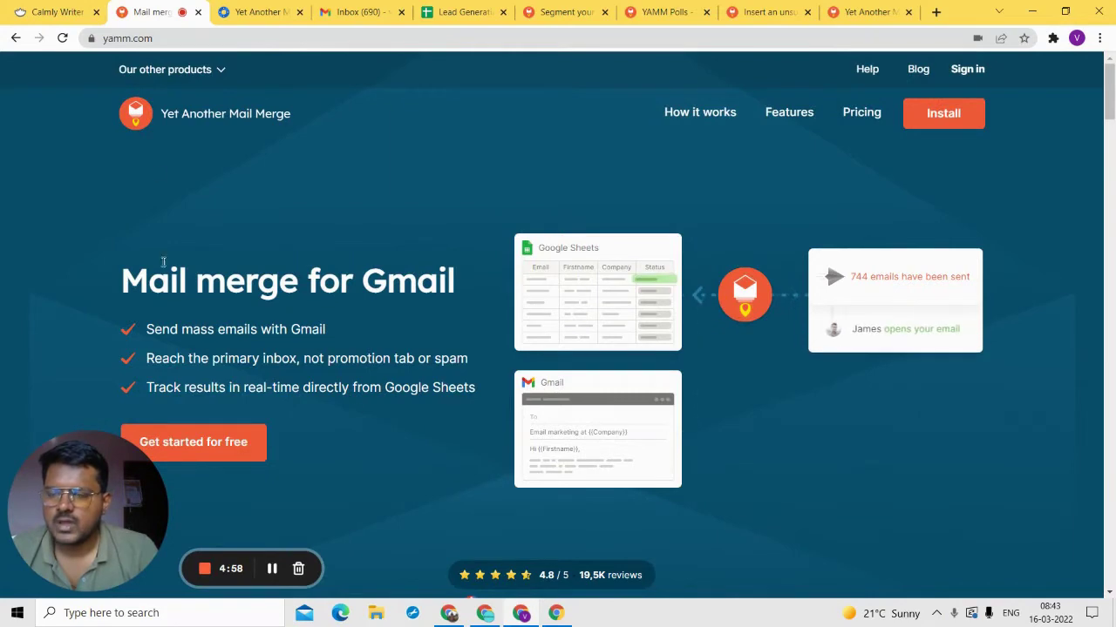
- Look through the YAMM homepage, examining how it works, its features, use cases and customer testimonials
{"action": "left_click", "coordinate": [137, 40]}
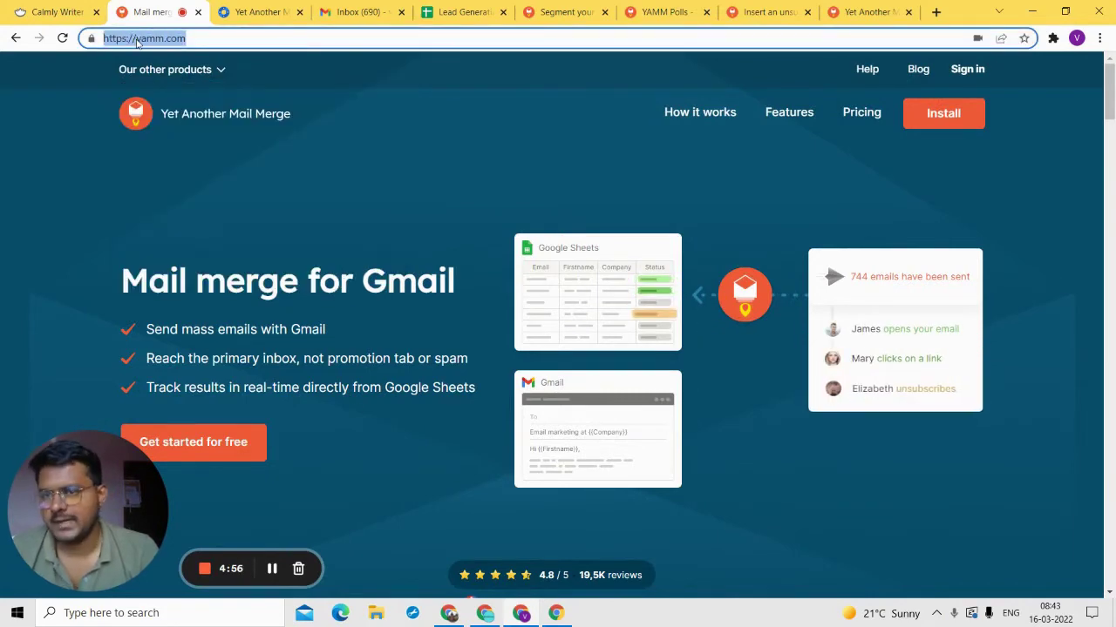
{"action": "left_click", "coordinate": [158, 38]}
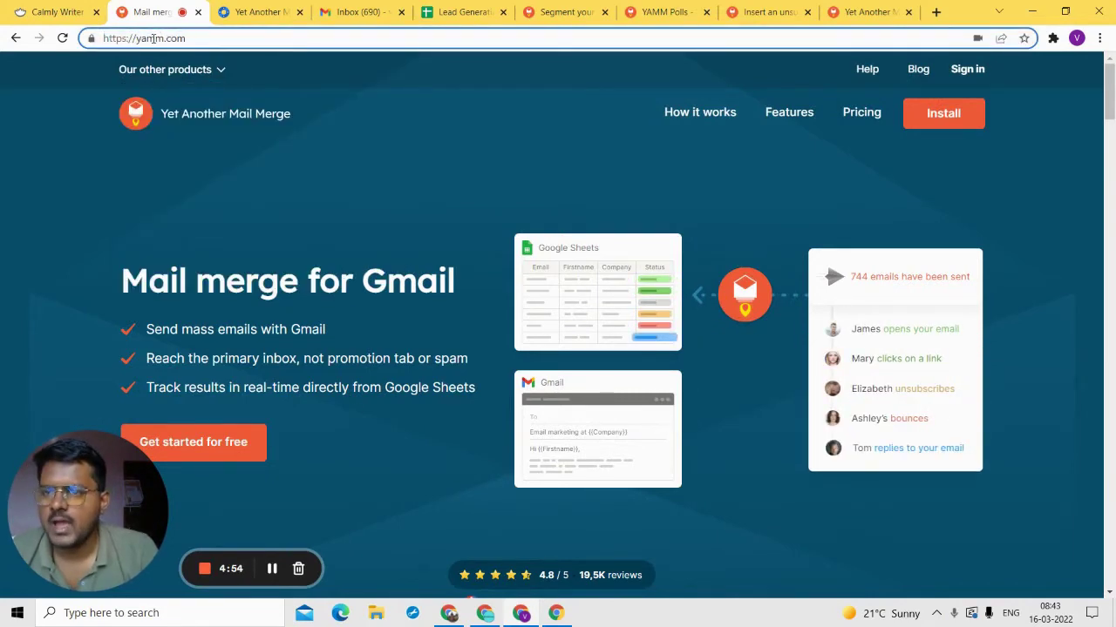
{"action": "double_click", "coordinate": [173, 40]}
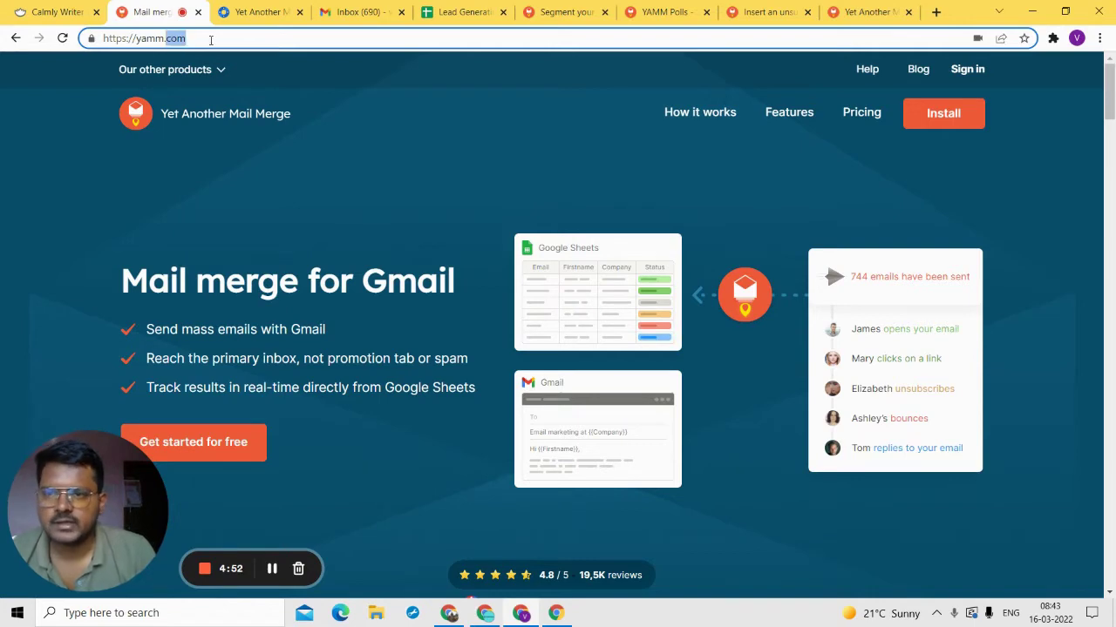
{"action": "triple_click", "coordinate": [210, 39]}
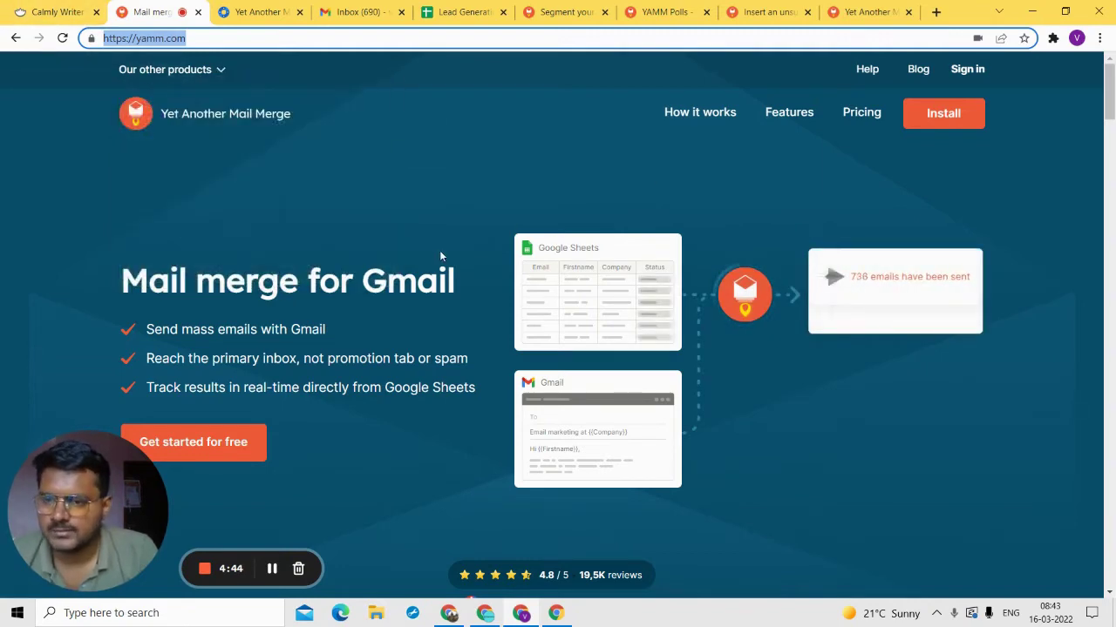
{"action": "scroll", "coordinate": [439, 252], "scroll_direction": "down", "scroll_amount": 1}
{"action": "scroll", "coordinate": [549, 322], "scroll_direction": "down", "scroll_amount": 15}
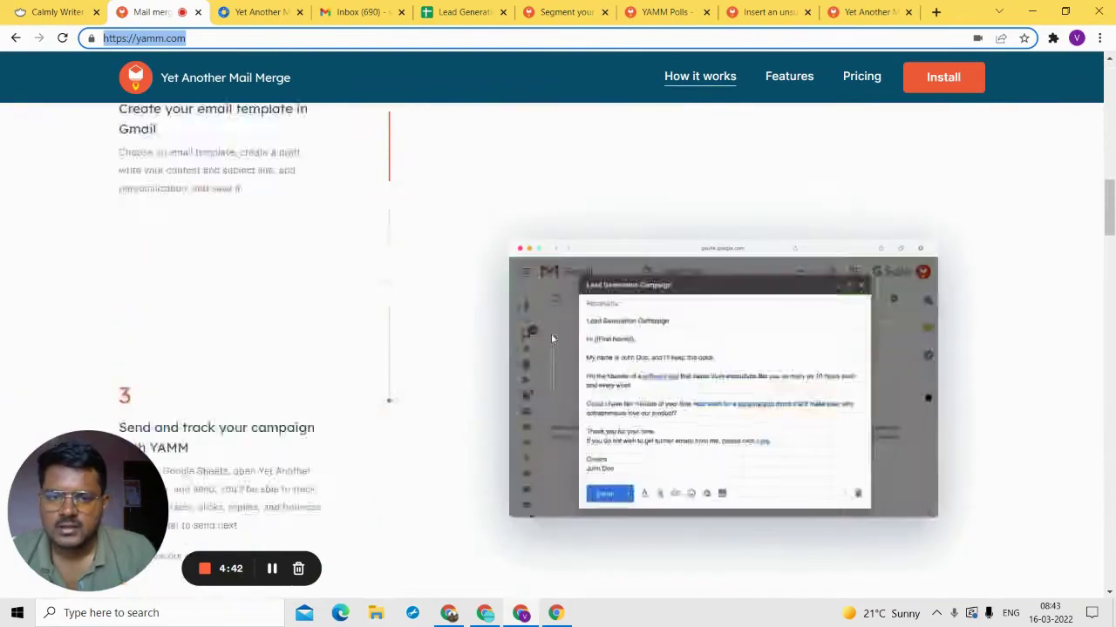
{"action": "scroll", "coordinate": [862, 290], "scroll_direction": "down", "scroll_amount": 10}
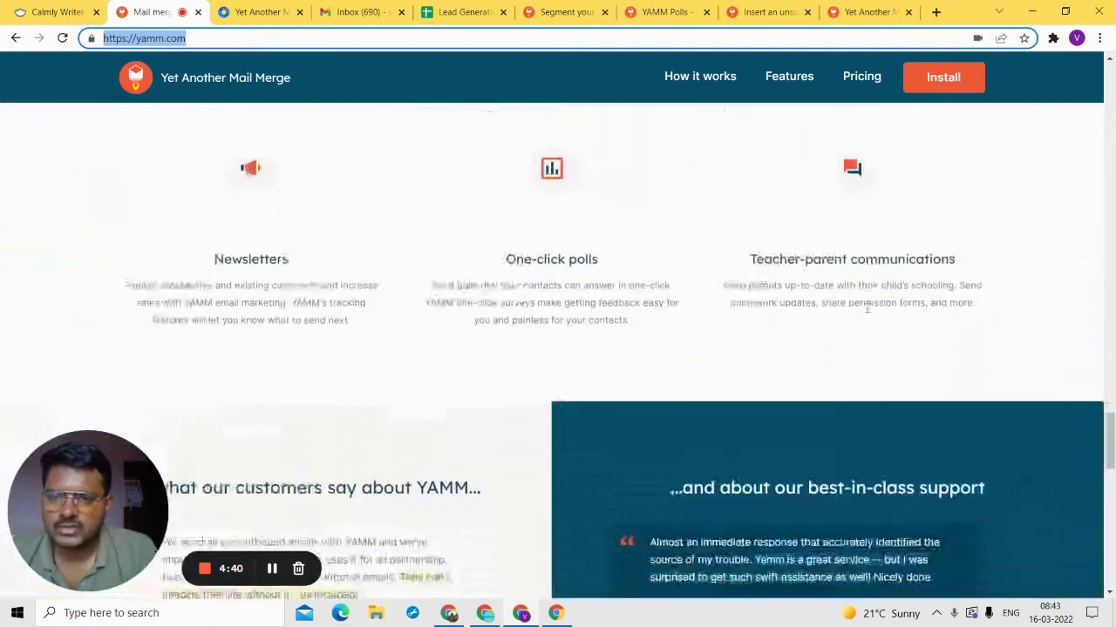
{"action": "scroll", "coordinate": [874, 319], "scroll_direction": "down", "scroll_amount": 8}
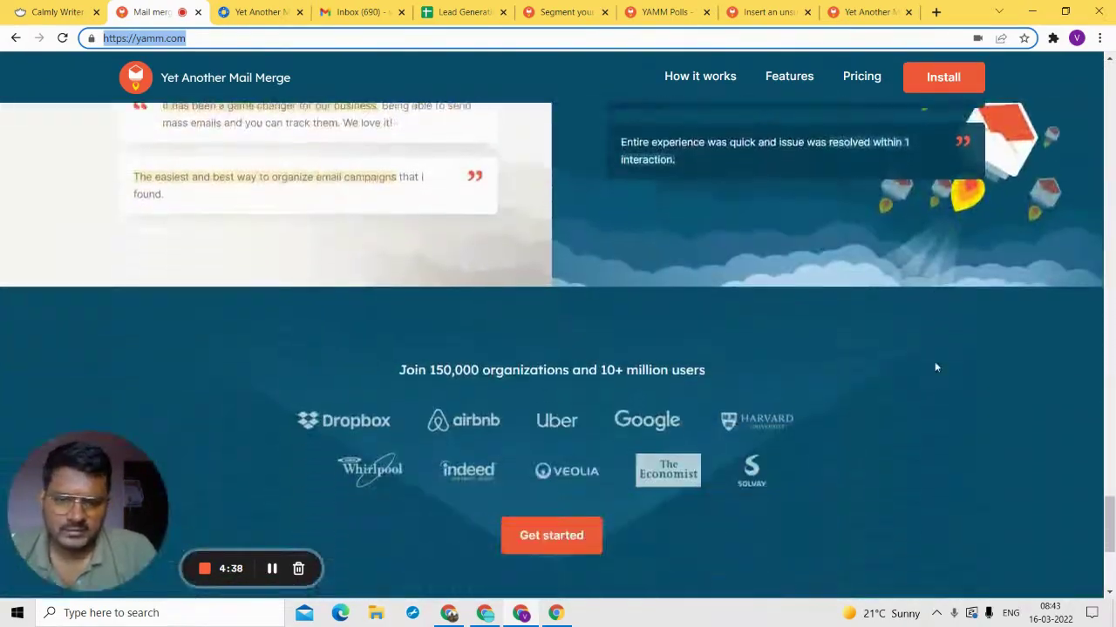
{"action": "scroll", "coordinate": [931, 377], "scroll_direction": "up", "scroll_amount": 15}
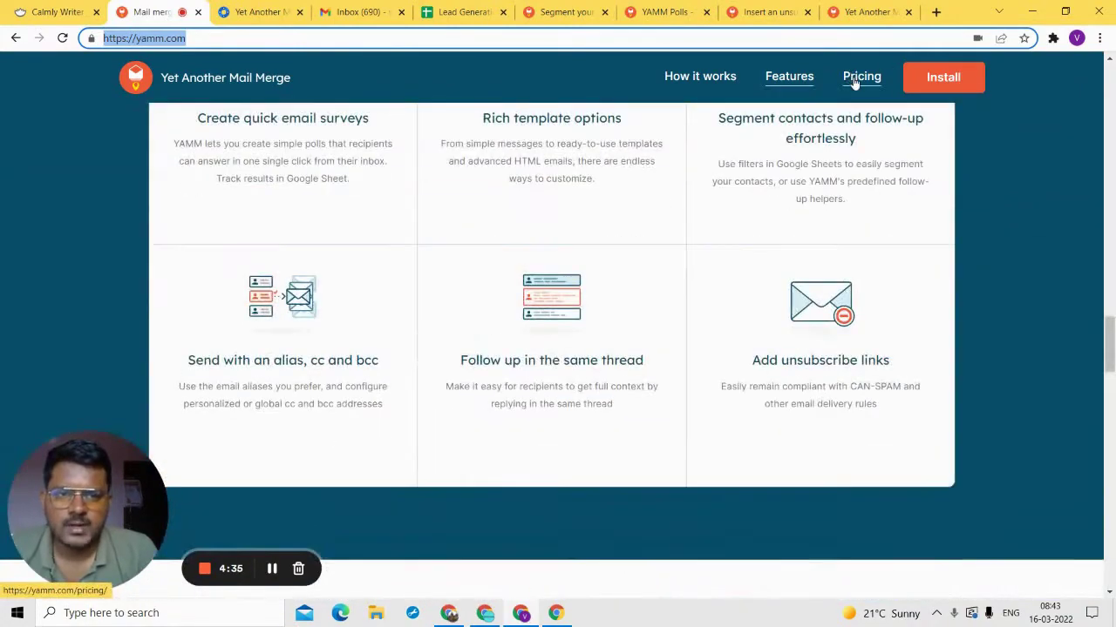
- Open the YAMM pricing page and compare click tracking and the other features across the Individual plans
{"action": "left_click", "coordinate": [854, 78]}
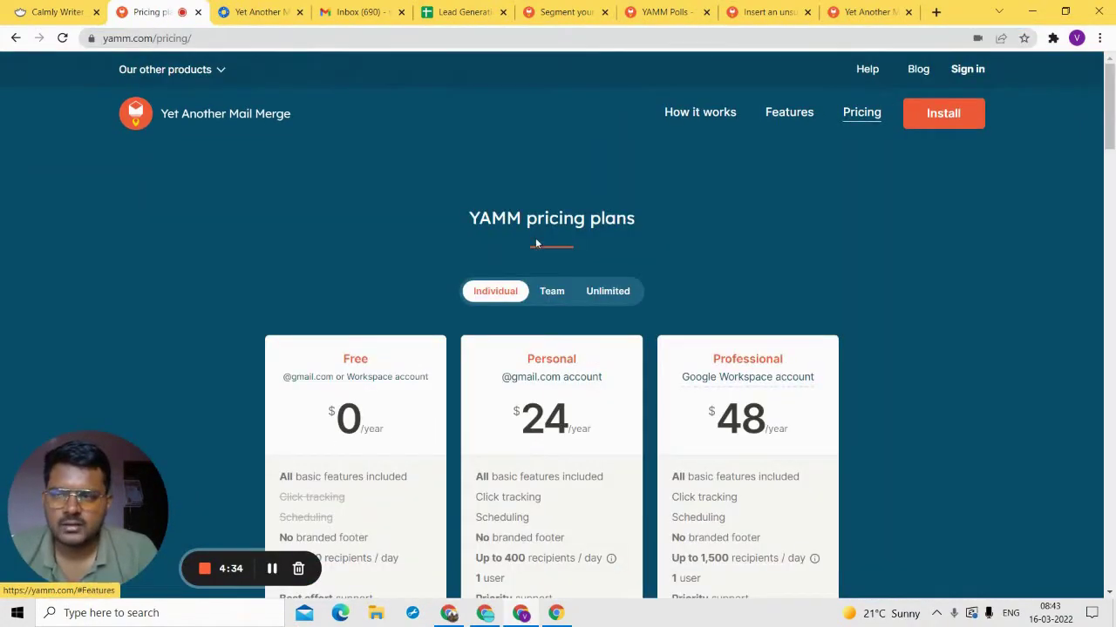
{"action": "scroll", "coordinate": [464, 340], "scroll_direction": "down", "scroll_amount": 2}
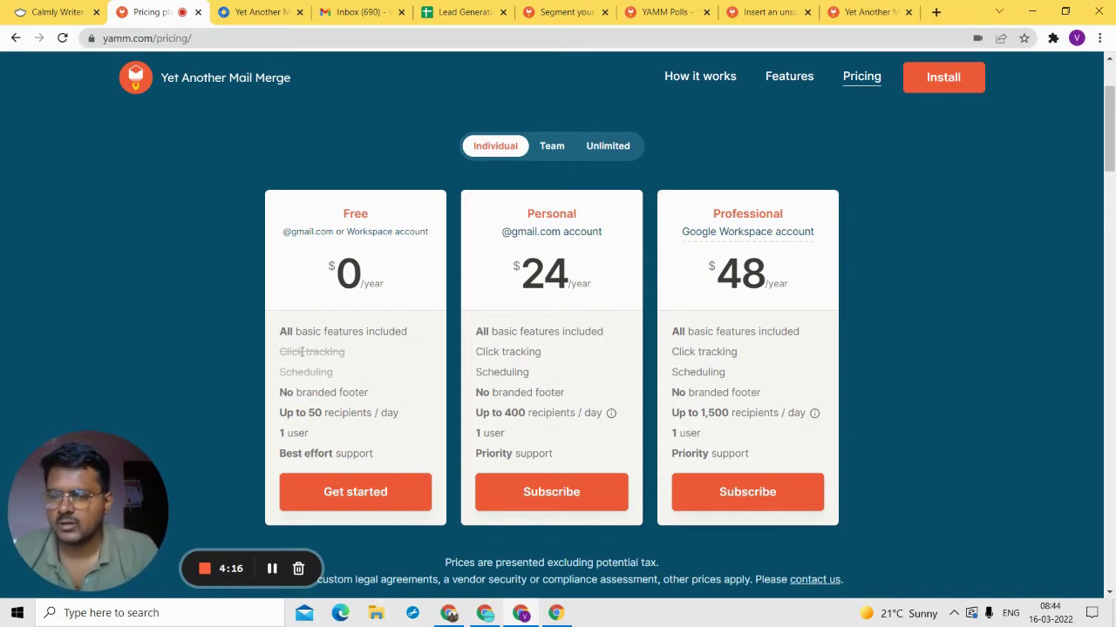
{"action": "triple_click", "coordinate": [301, 351]}
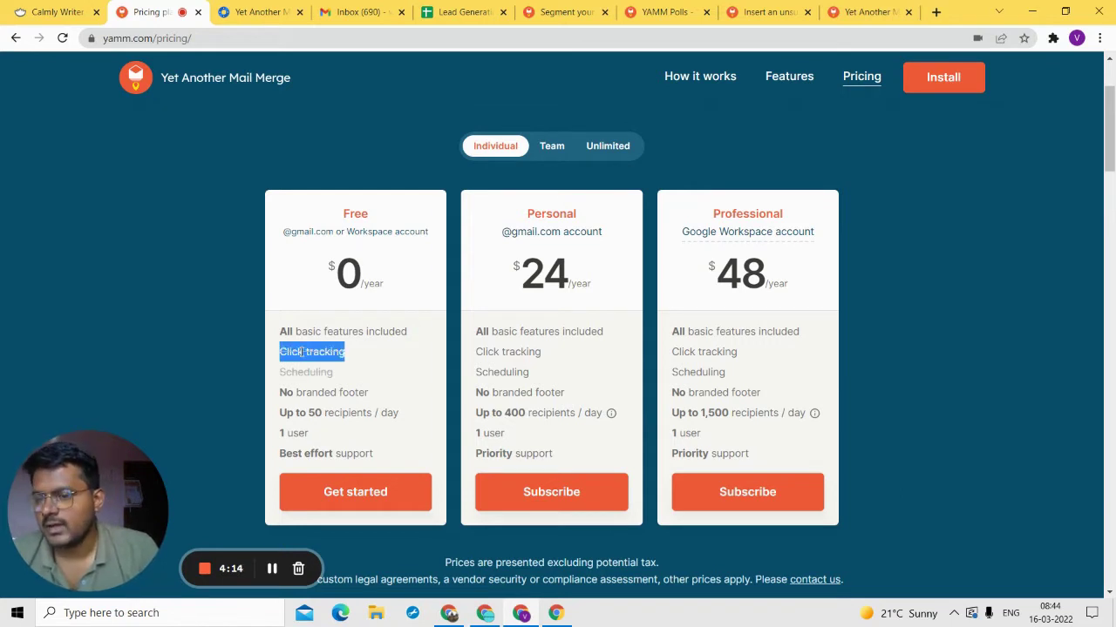
{"action": "triple_click", "coordinate": [303, 351]}
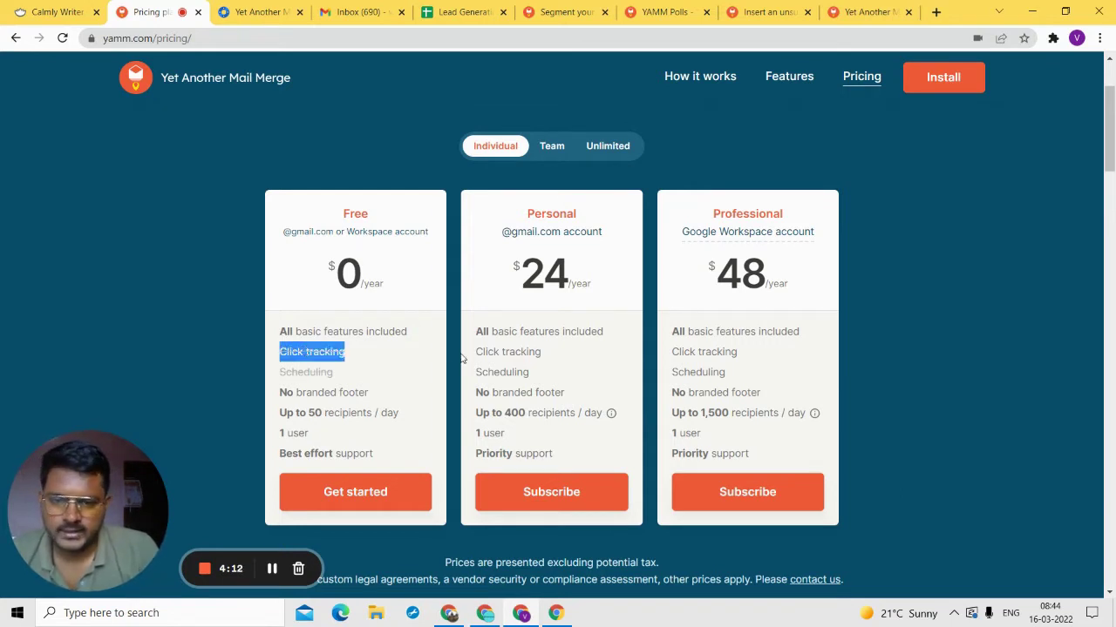
{"action": "double_click", "coordinate": [504, 351]}
{"action": "left_click", "coordinate": [781, 387]}
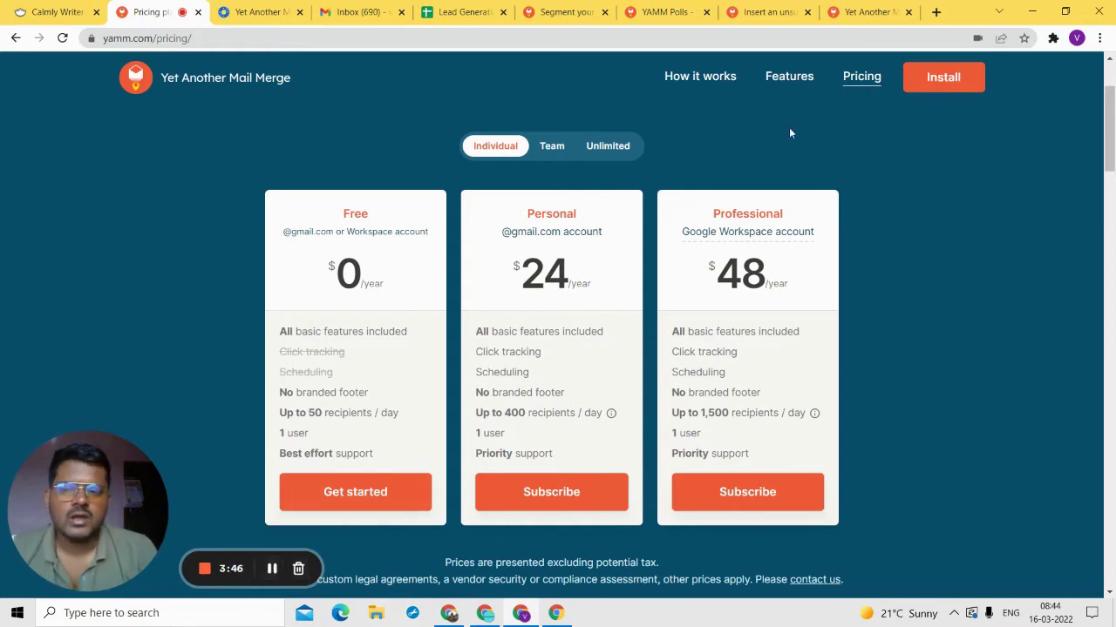
- Open the Google Workspace Marketplace listing for Yet Another Mail Merge
{"action": "scroll", "coordinate": [920, 108], "scroll_direction": "up", "scroll_amount": 2}
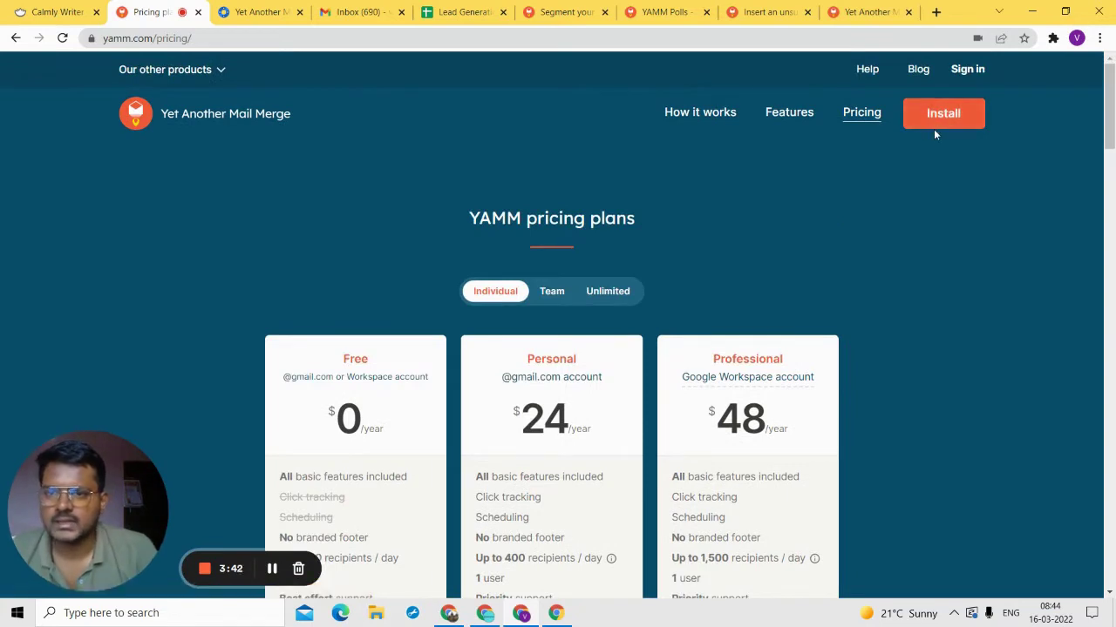
{"action": "left_click", "coordinate": [941, 122]}
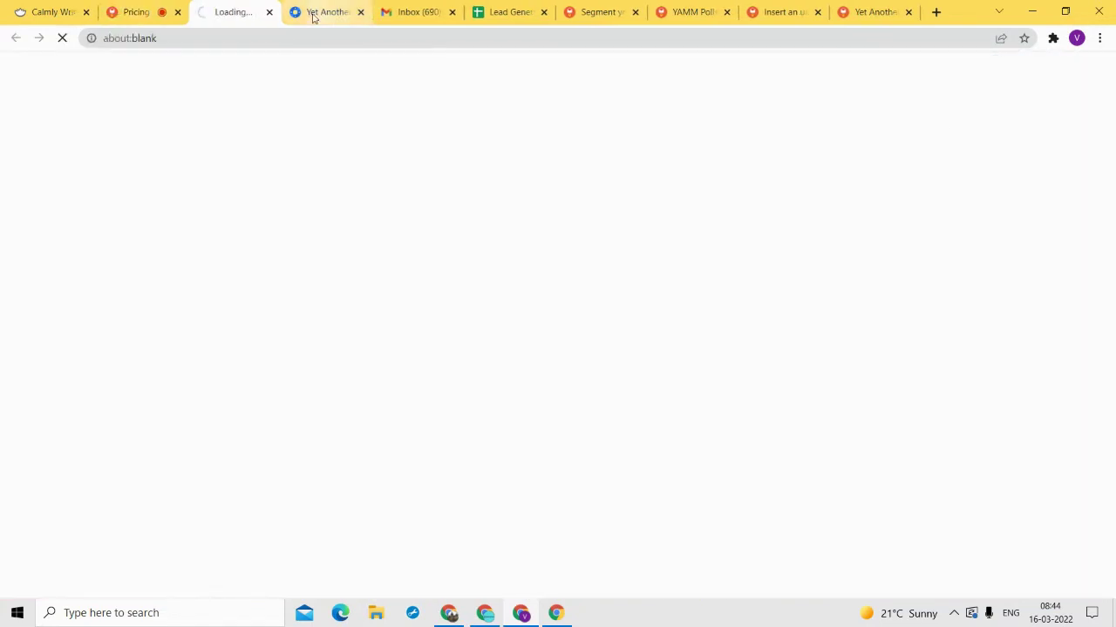
{"action": "left_click", "coordinate": [269, 12]}
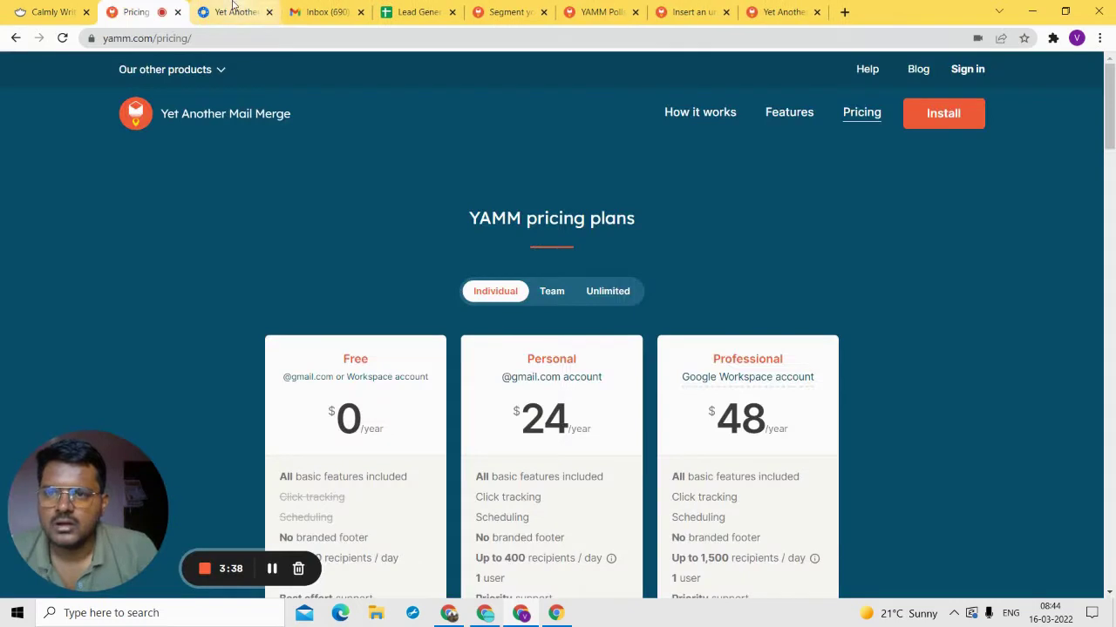
{"action": "left_click", "coordinate": [257, 13]}
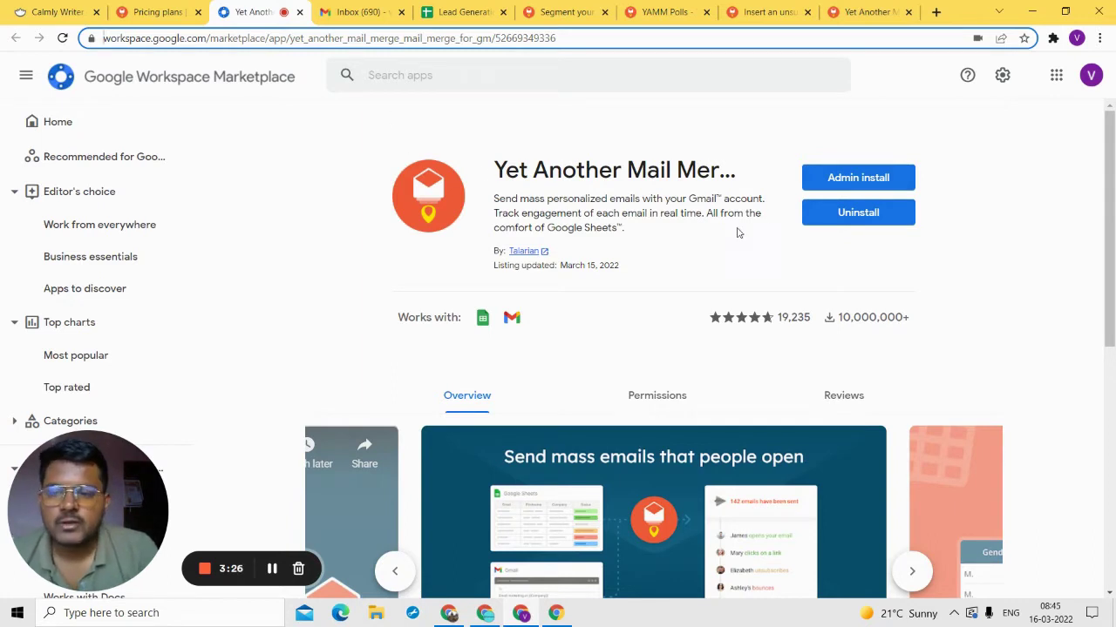
- Switch to Gmail and open the YAMM add-on's instructions for starting a new mail merge
{"action": "left_click", "coordinate": [364, 9]}
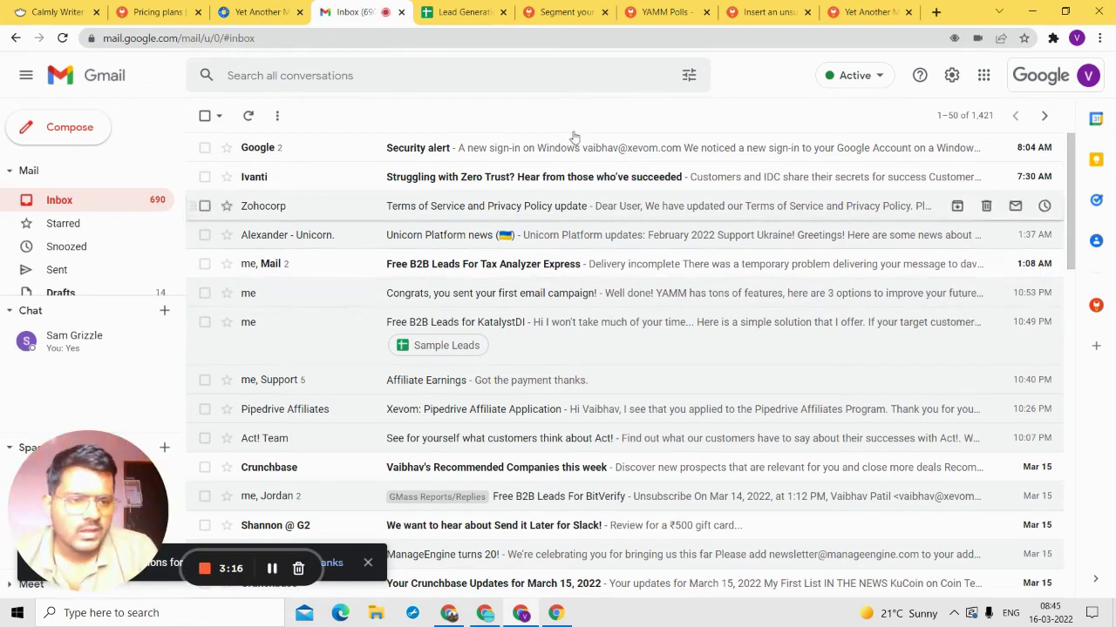
{"action": "left_click", "coordinate": [1096, 305]}
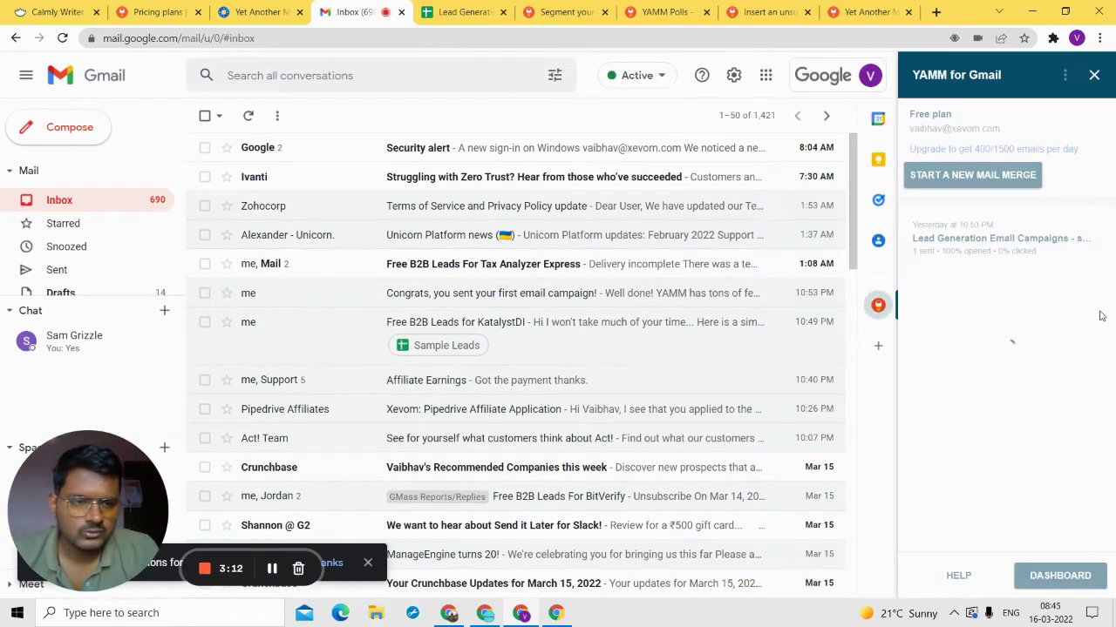
{"action": "left_click", "coordinate": [974, 185]}
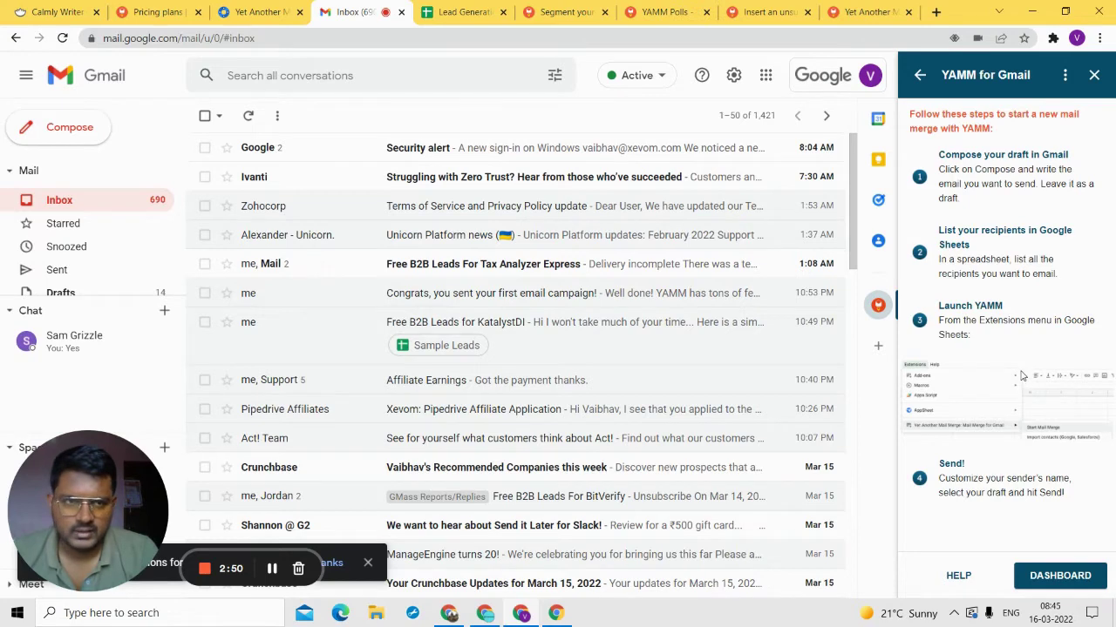
- Switch to the Lead Generation Email Campaigns spreadsheet and locate the Yet Another Mail Merge extension
{"action": "left_click", "coordinate": [440, 11]}
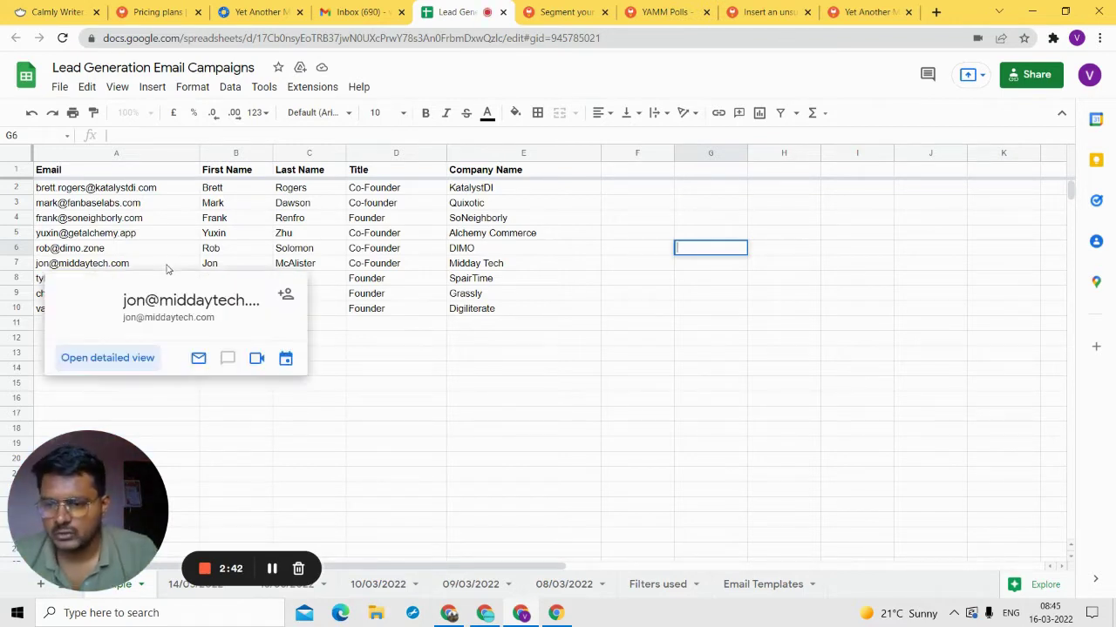
{"action": "left_click", "coordinate": [303, 94]}
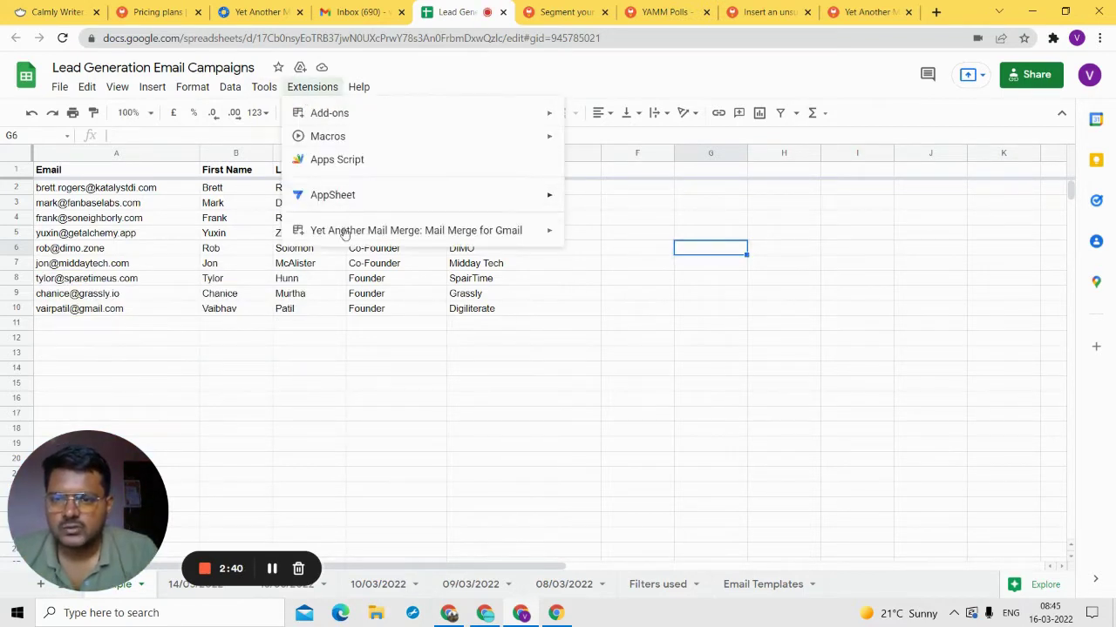
{"action": "mouse_move", "coordinate": [435, 233]}
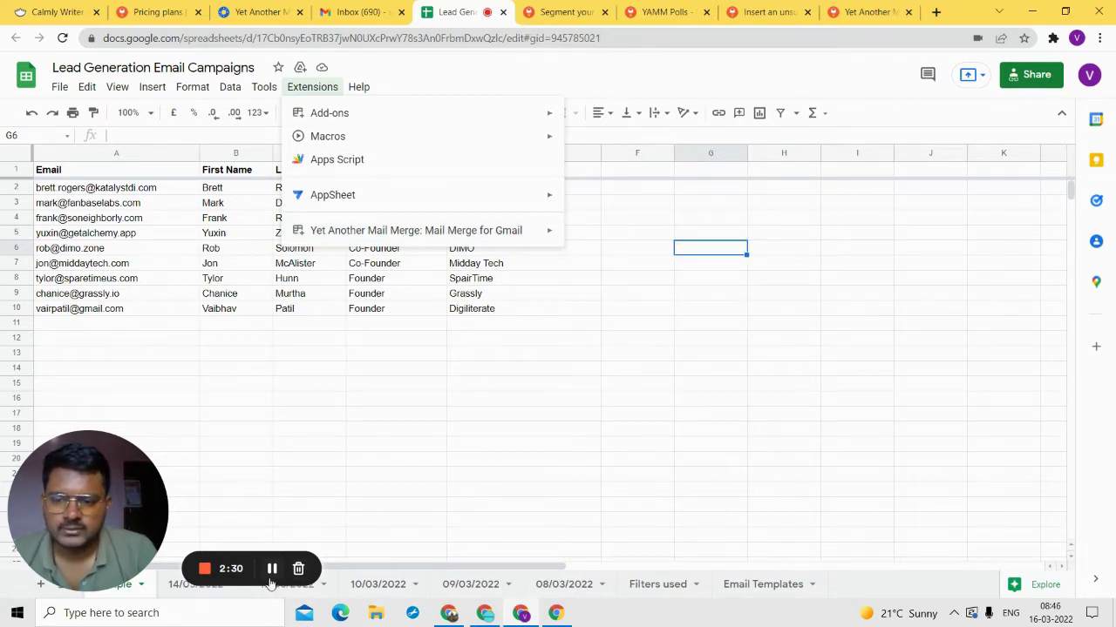
{"action": "key", "text": "Escape"}
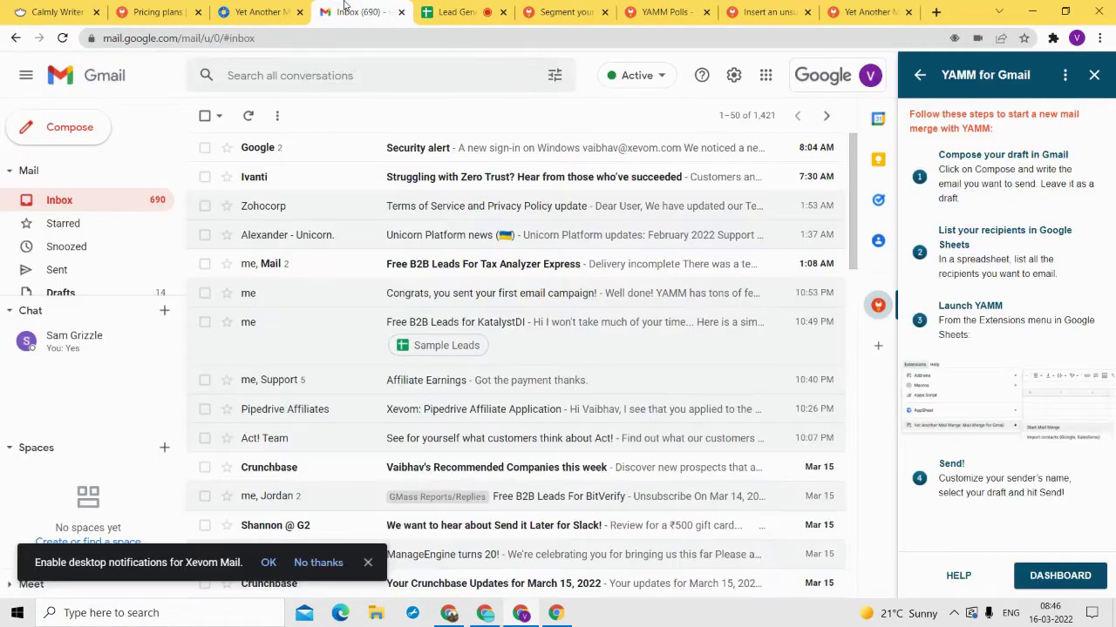
- Return to Gmail and start a new email message
{"action": "left_click", "coordinate": [345, 12]}
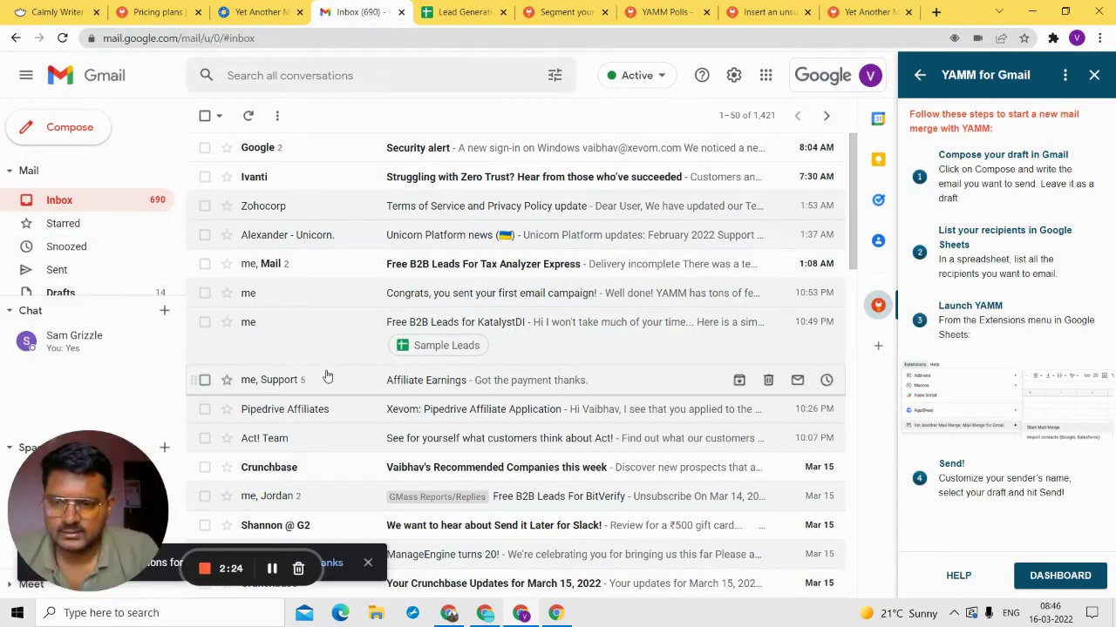
{"action": "left_click", "coordinate": [68, 127]}
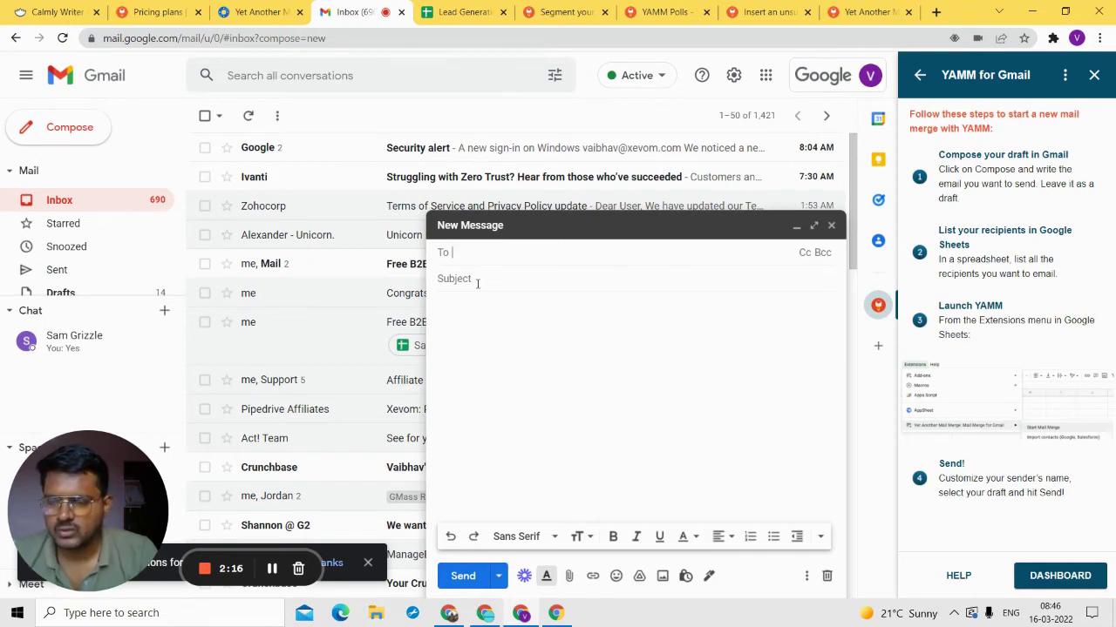
{"action": "left_click", "coordinate": [476, 285]}
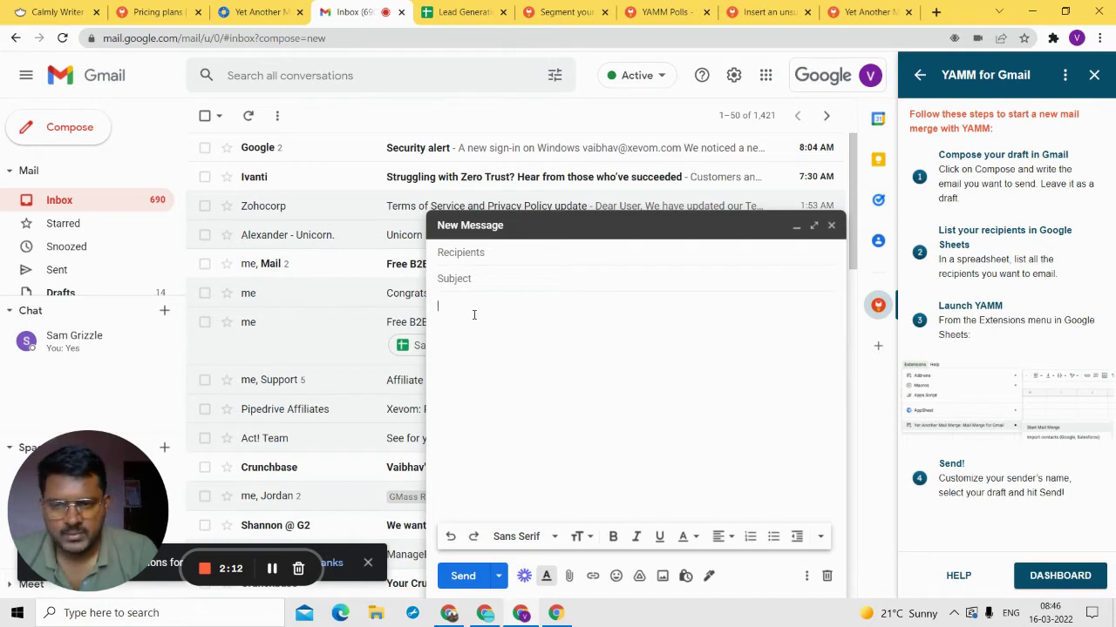
- Copy the subject of a previously sent B2B leads email into the new message, shortening it to "Free B2B Leads For"
{"action": "left_click", "coordinate": [96, 272]}
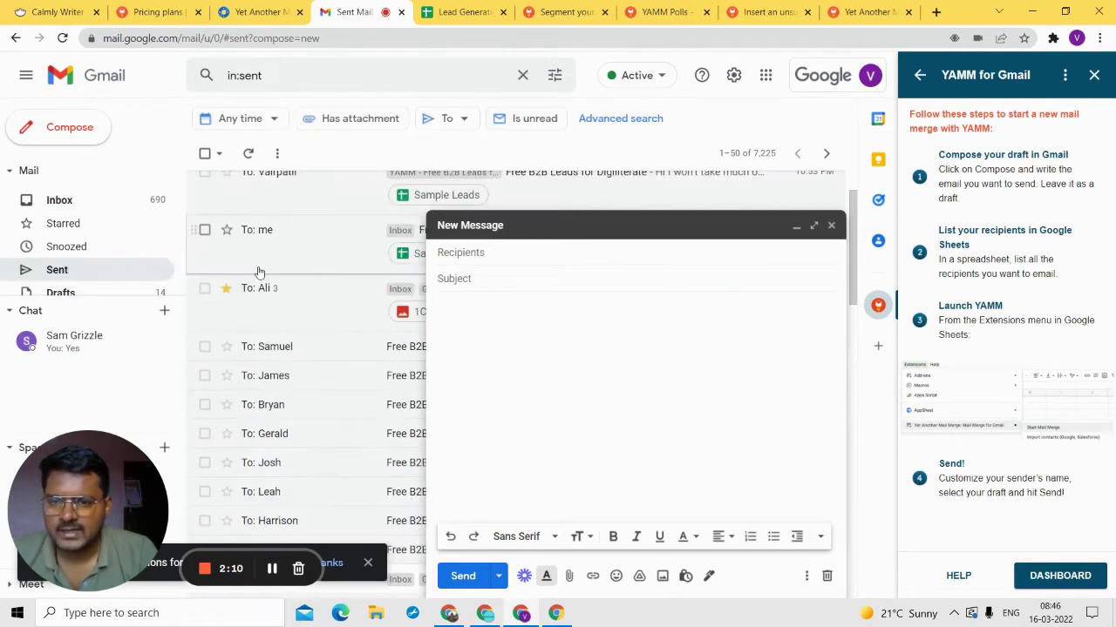
{"action": "left_click", "coordinate": [403, 207]}
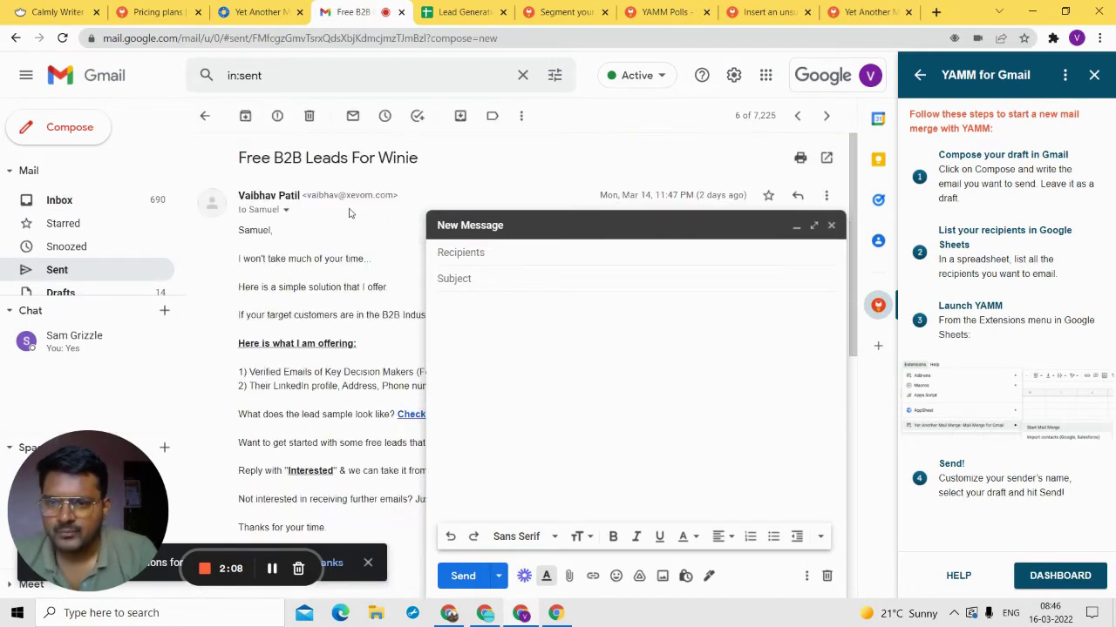
{"action": "triple_click", "coordinate": [295, 159]}
{"action": "key", "text": "ctrl+c"}
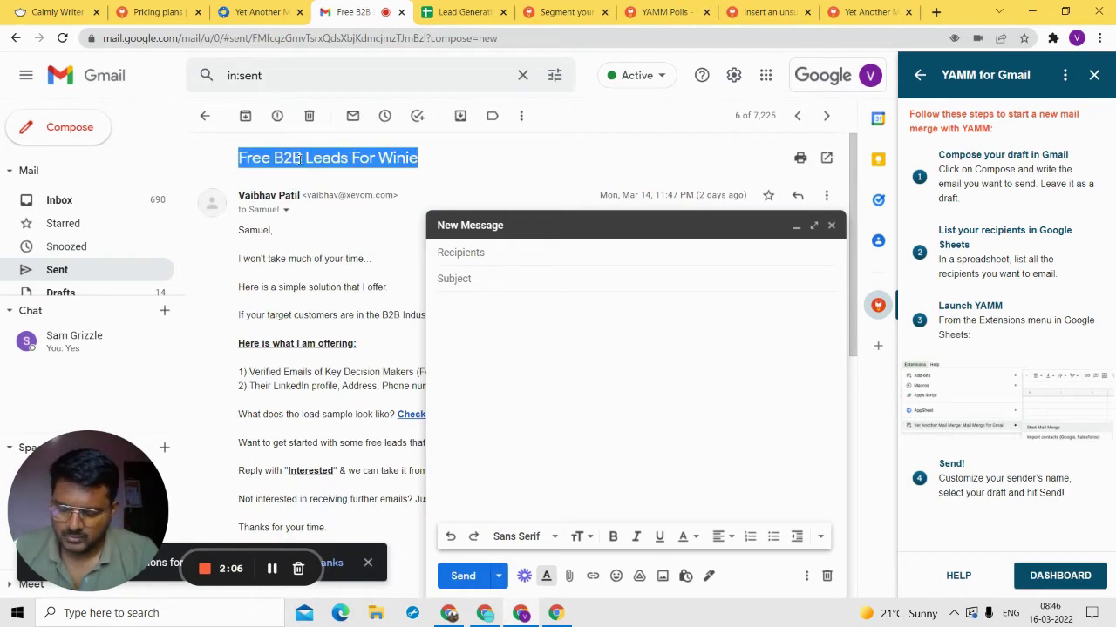
{"action": "left_click", "coordinate": [454, 278]}
{"action": "key", "text": "ctrl+v"}
{"action": "double_click", "coordinate": [539, 281]}
{"action": "key", "text": "BackSpace"}
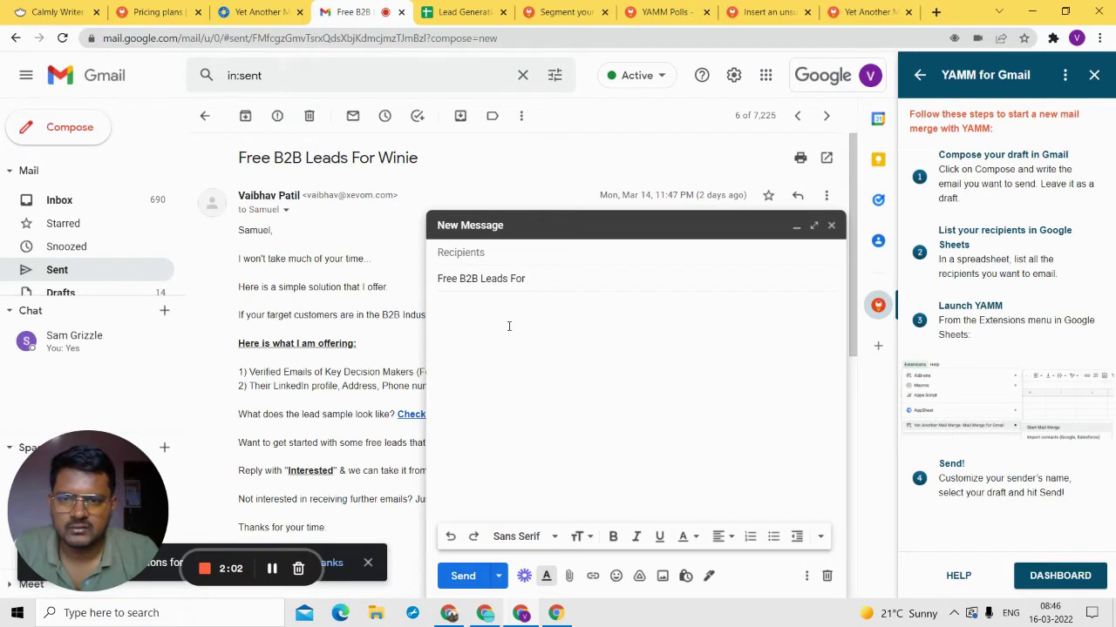
- Try to copy the sent email's body text, from greeting to sign-off, into the new message
{"action": "left_click_drag", "start_coordinate": [240, 237], "coordinate": [356, 517]}
{"action": "scroll", "coordinate": [332, 252], "scroll_direction": "down", "scroll_amount": 2}
{"action": "scroll", "coordinate": [288, 218], "scroll_direction": "up", "scroll_amount": 1}
{"action": "left_click", "coordinate": [283, 212]}
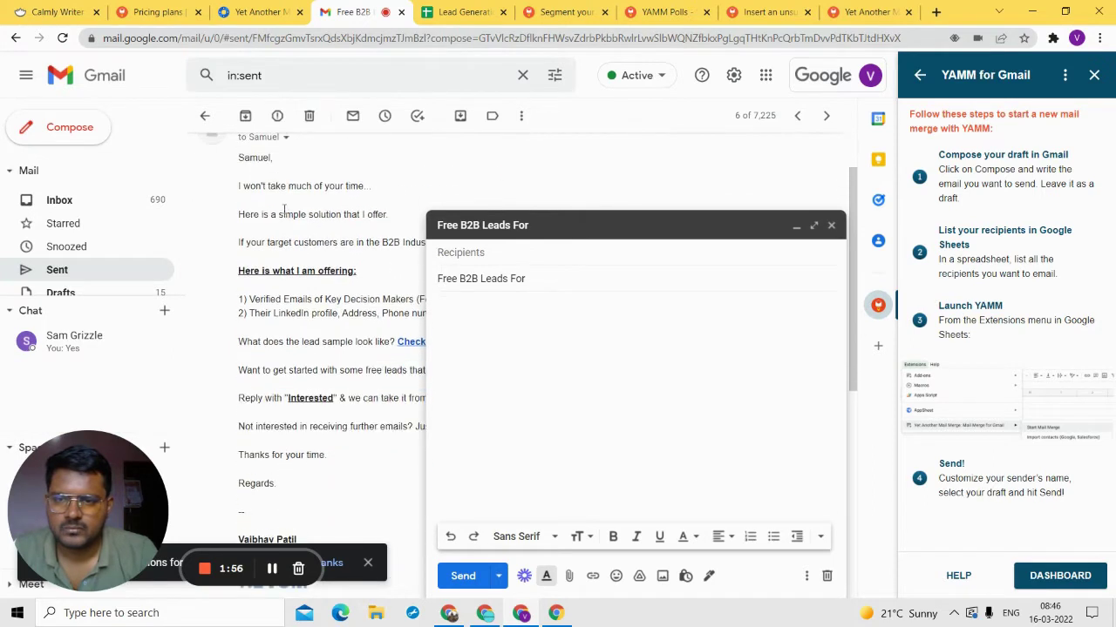
{"action": "left_click_drag", "start_coordinate": [239, 153], "coordinate": [261, 231]}
{"action": "left_click_drag", "start_coordinate": [239, 297], "coordinate": [305, 399]}
{"action": "left_click", "coordinate": [331, 479]}
{"action": "left_click_drag", "start_coordinate": [303, 487], "coordinate": [241, 158]}
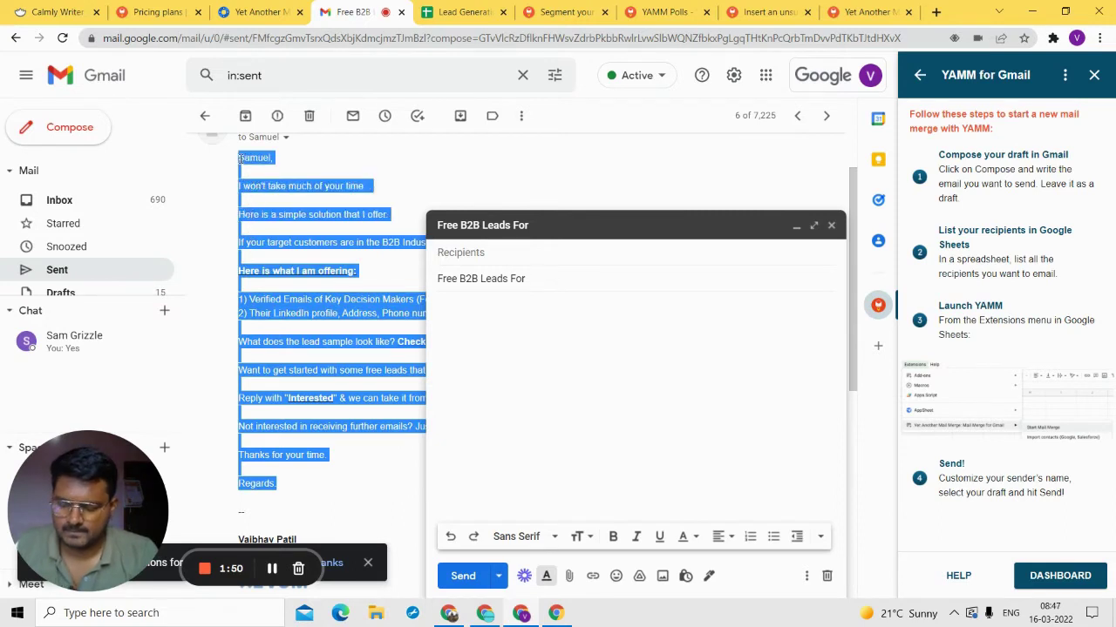
{"action": "double_click", "coordinate": [253, 158]}
{"action": "key", "text": "ctrl+c"}
{"action": "left_click", "coordinate": [465, 304]}
{"action": "key", "text": "ctrl+v"}
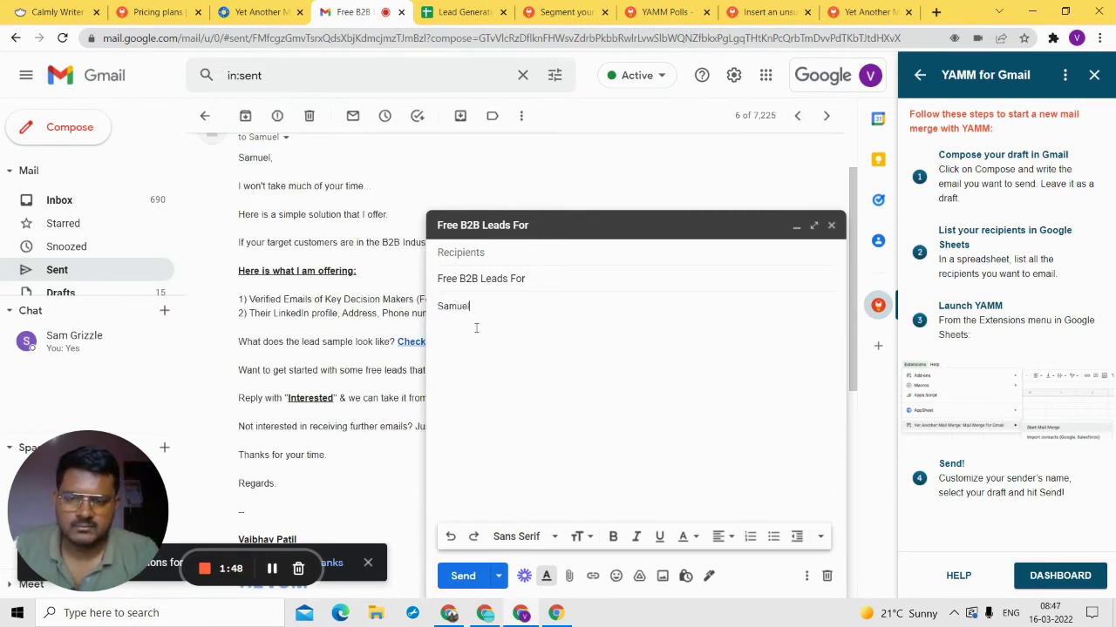
- Delete the pasted recipient name from the new message's body
{"action": "key", "text": "BackSpace"}
{"action": "key", "text": "BackSpace"}
{"action": "key", "text": "BackSpace"}
{"action": "key", "text": "BackSpace"}
{"action": "key", "text": "BackSpace"}
{"action": "key", "text": "BackSpace"}
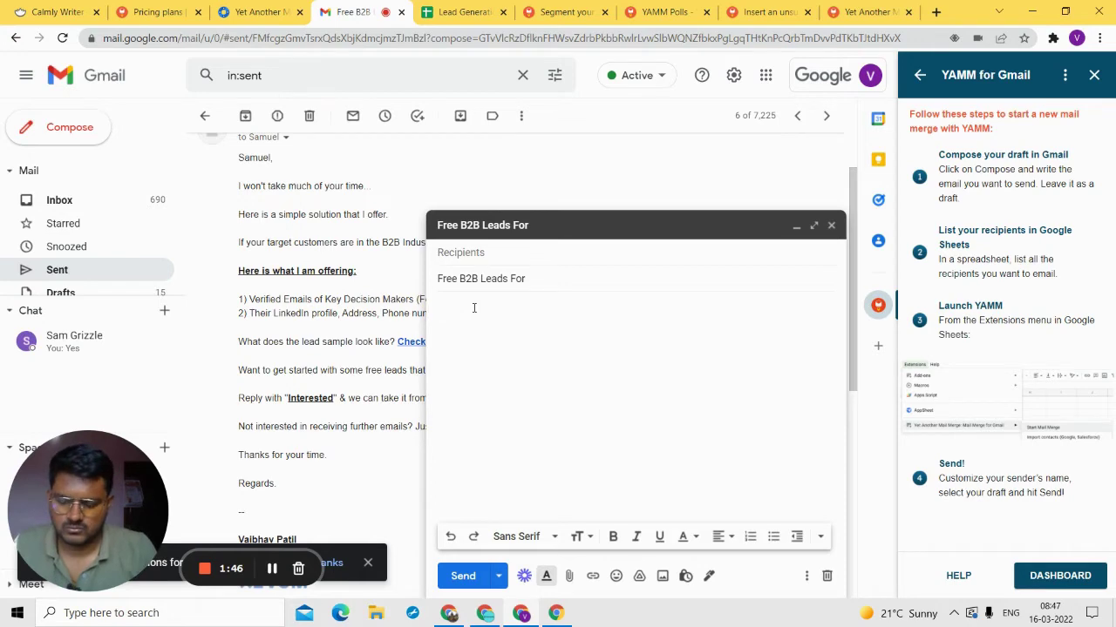
- Paste the copied B2B leads email text into the new message's body
{"action": "key", "text": "ctrl+v"}
{"action": "scroll", "coordinate": [435, 445], "scroll_direction": "up", "scroll_amount": 2}
{"action": "scroll", "coordinate": [483, 262], "scroll_direction": "down", "scroll_amount": 1}
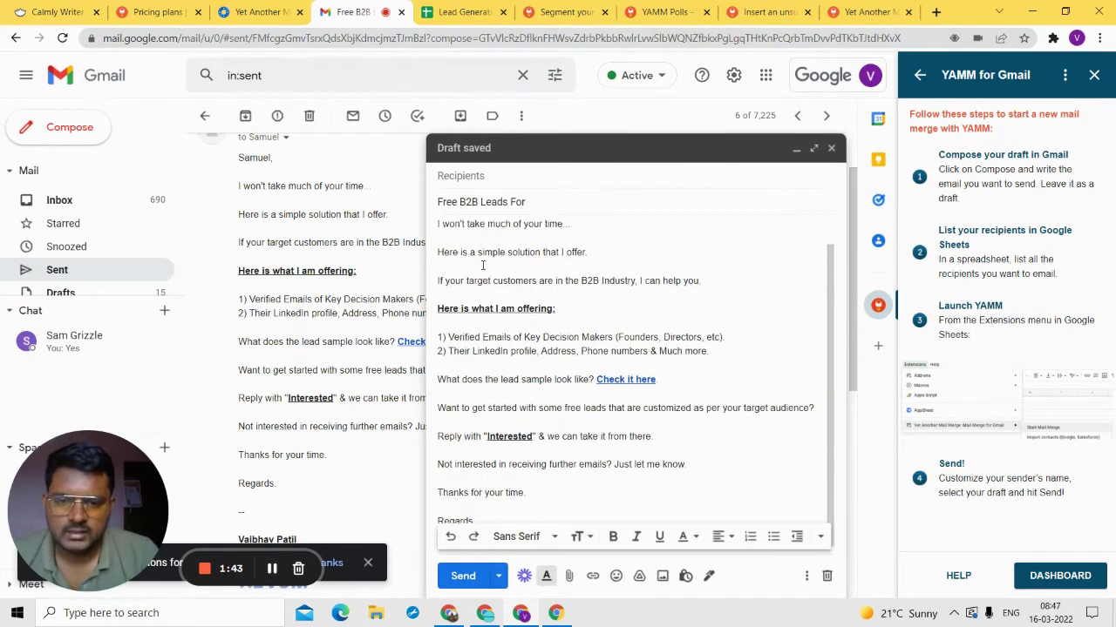
- Remove the hyperlink from the "Check it here" text in the new message's body
{"action": "left_click", "coordinate": [641, 380]}
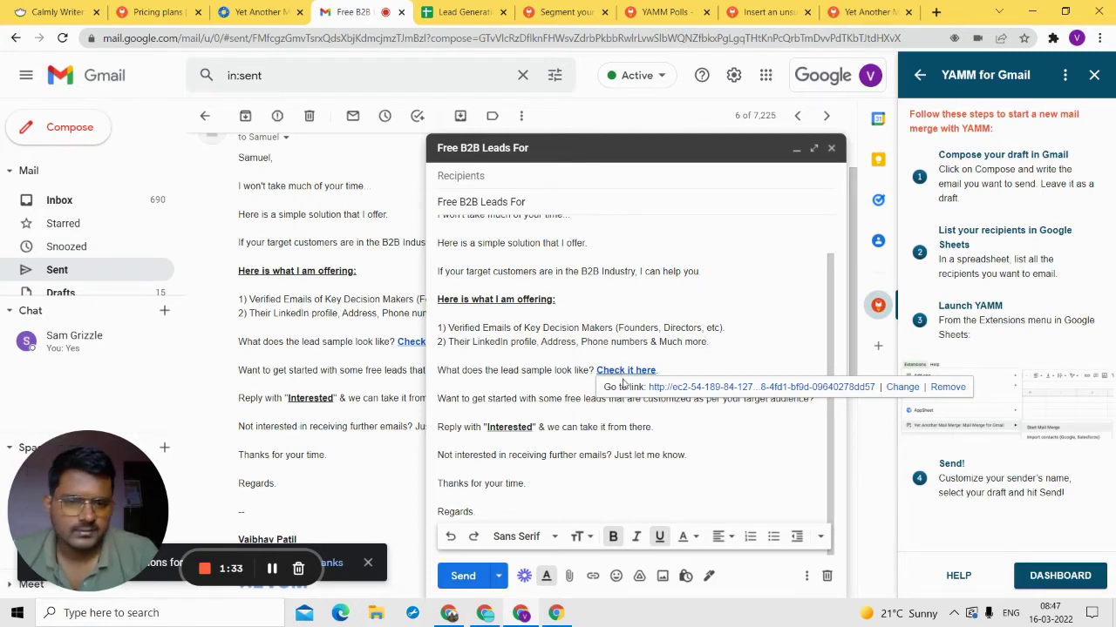
{"action": "left_click", "coordinate": [700, 379]}
{"action": "left_click", "coordinate": [606, 381]}
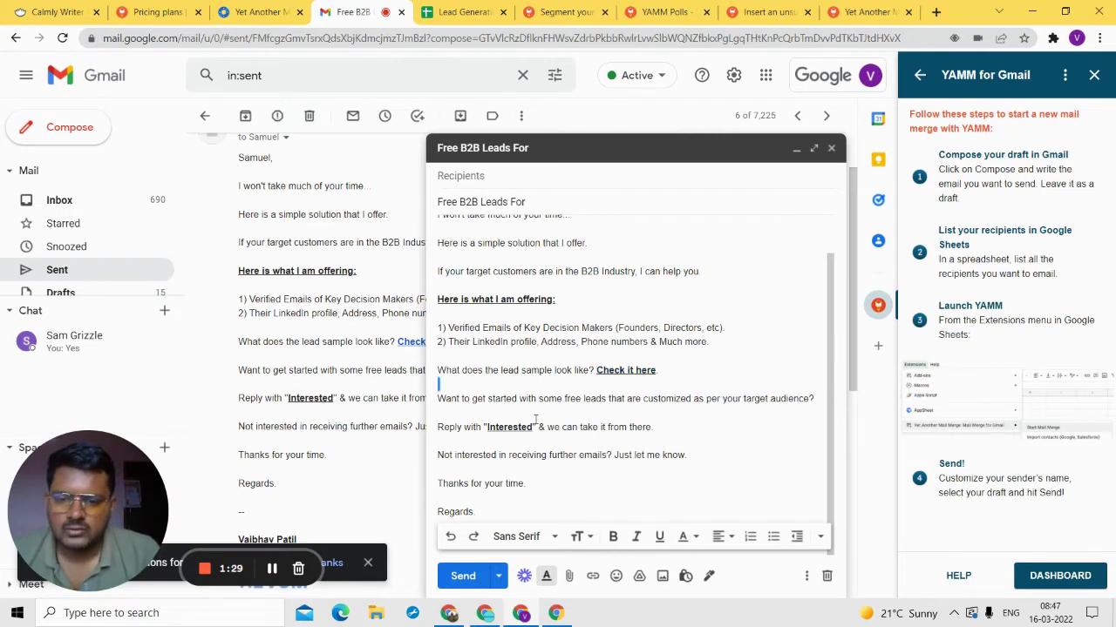
- Replace the recipient name in the message's greeting with "Hi {{" to begin a merge tag
{"action": "scroll", "coordinate": [610, 310], "scroll_direction": "up", "scroll_amount": 1}
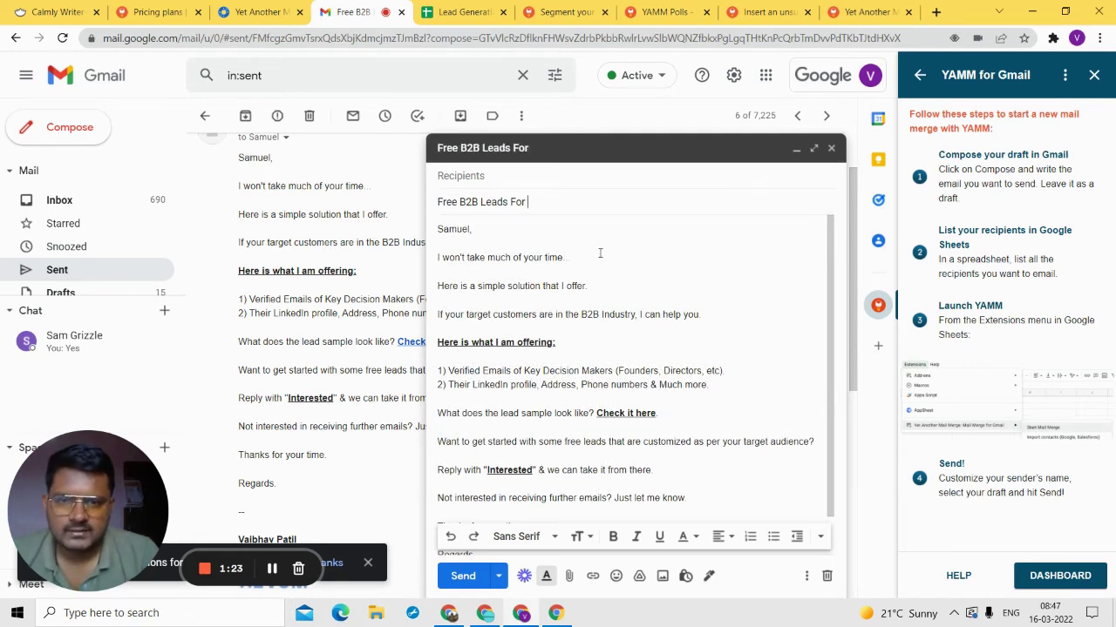
{"action": "triple_click", "coordinate": [471, 236]}
{"action": "left_click", "coordinate": [478, 225]}
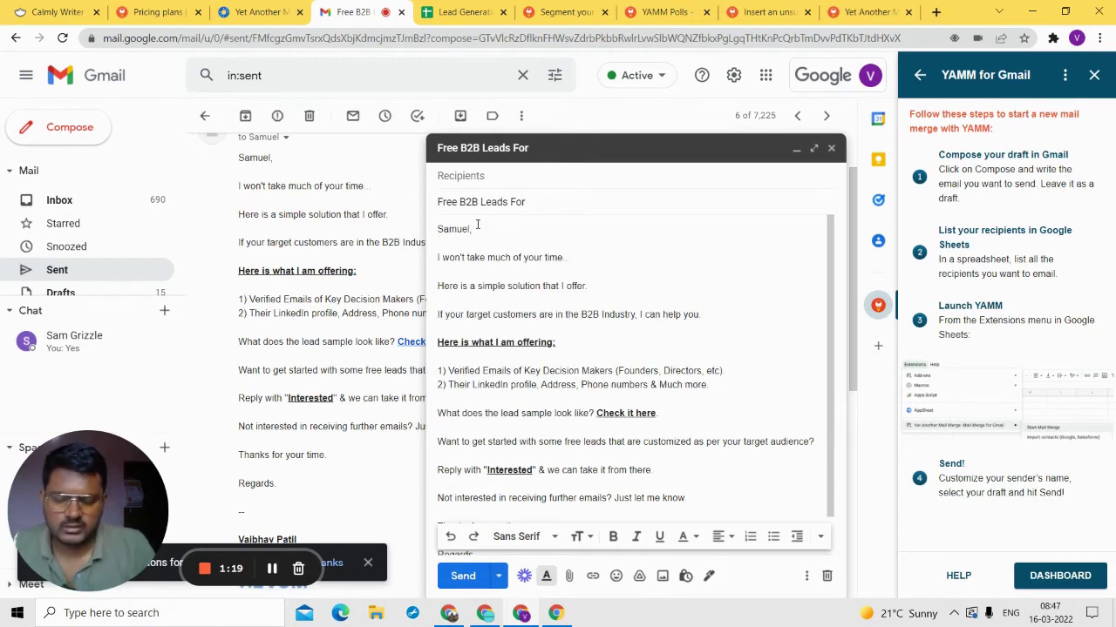
{"action": "key", "text": "BackSpace"}
{"action": "key", "text": "BackSpace"}
{"action": "key", "text": "BackSpace"}
{"action": "key", "text": "BackSpace"}
{"action": "key", "text": "BackSpace"}
{"action": "key", "text": "BackSpace"}
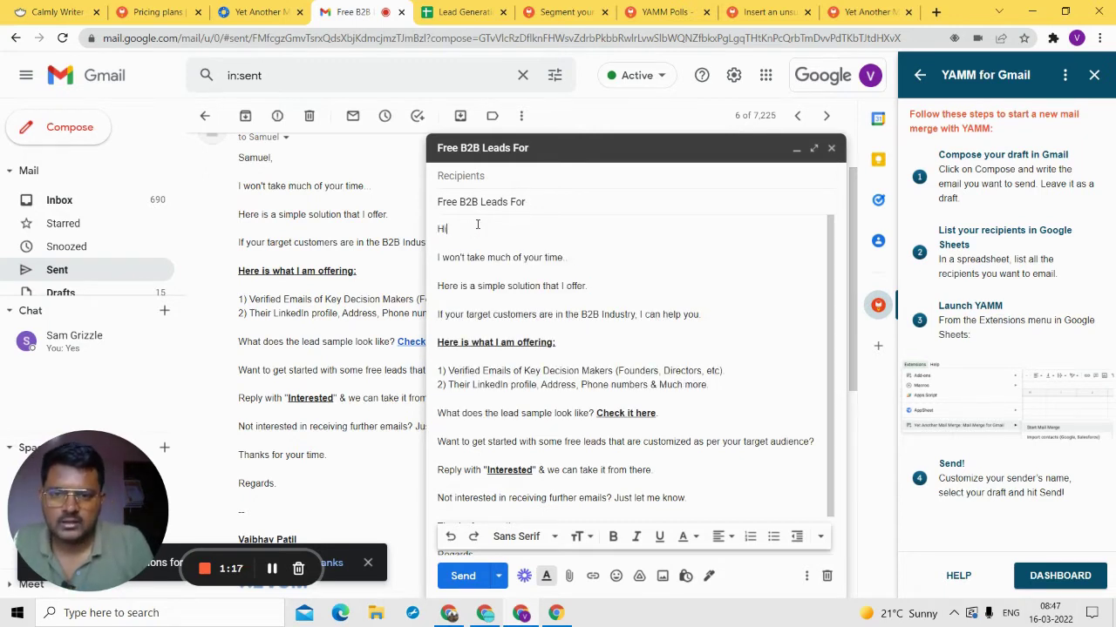
{"action": "type", "text": "Hi"}
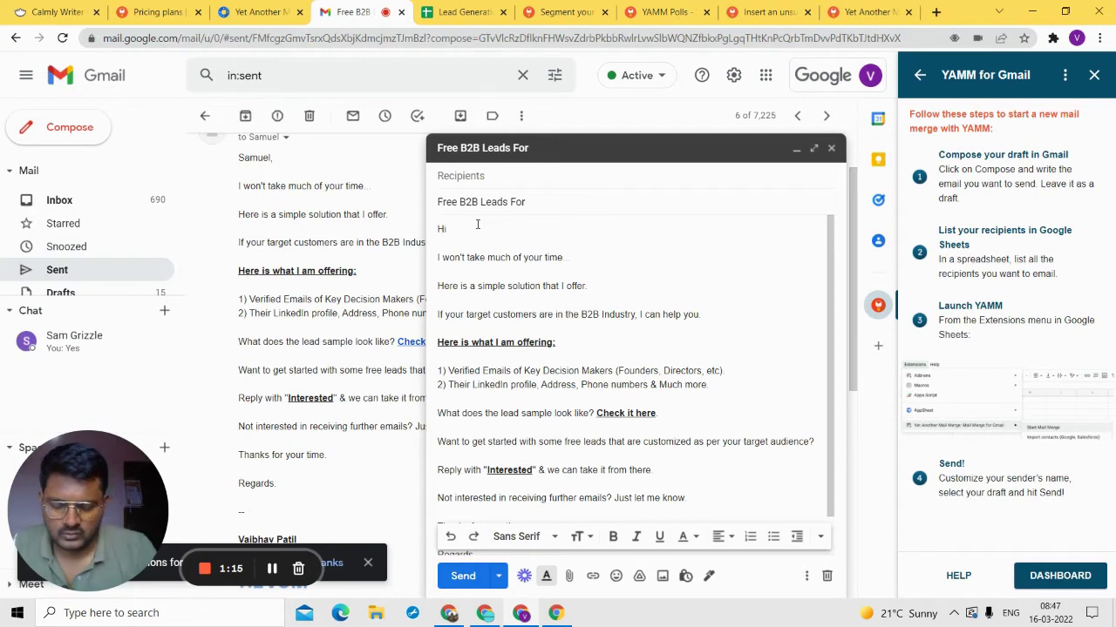
{"action": "type", "text": " {{"}
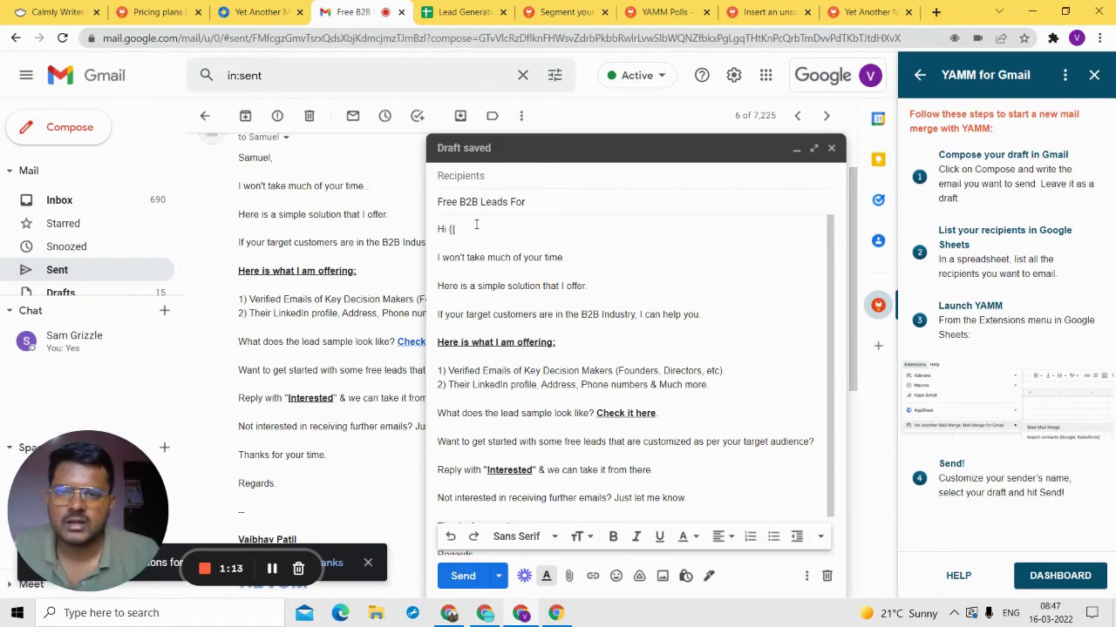
- Copy the First Name column header from the recipient spreadsheet and complete the greeting in Gmail as "Hi {{First Name}}"
{"action": "left_click", "coordinate": [453, 12]}
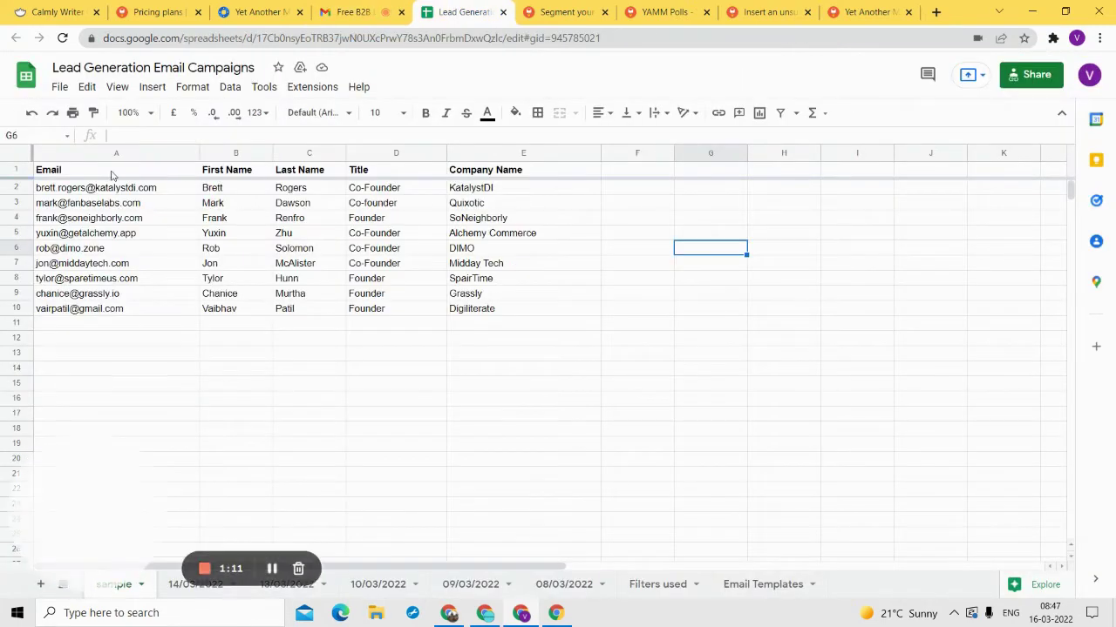
{"action": "left_click", "coordinate": [235, 170]}
{"action": "double_click", "coordinate": [235, 170]}
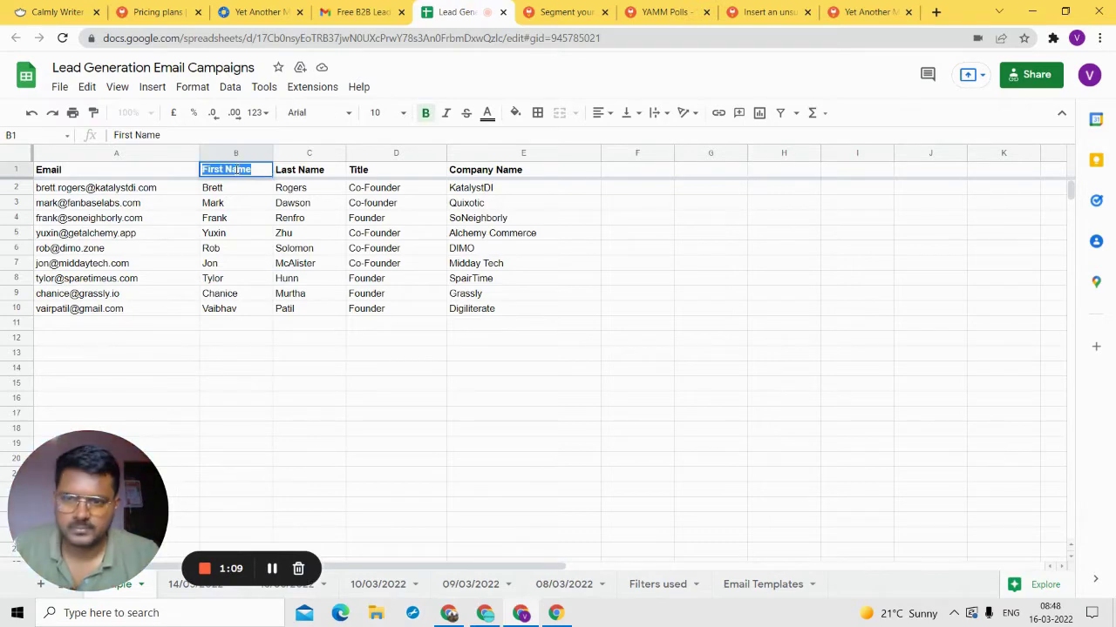
{"action": "left_click", "coordinate": [363, 296]}
{"action": "left_click", "coordinate": [358, 11]}
{"action": "type", "text": "{"}
{"action": "key", "text": "ctrl+v"}
{"action": "type", "text": "}}"}
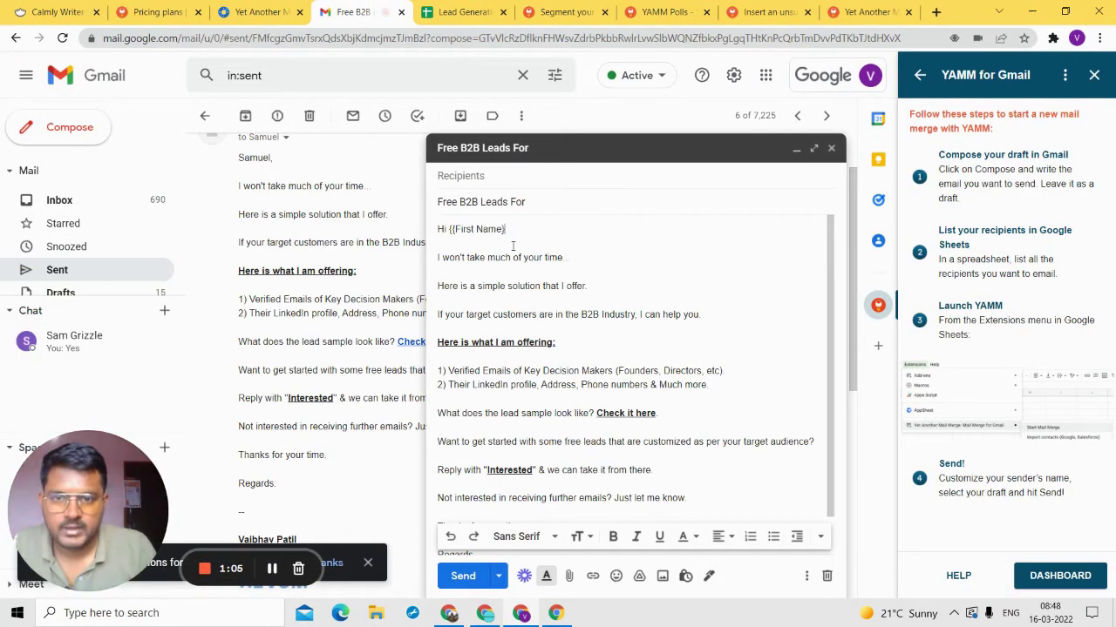
- Copy the Company Name column header from the spreadsheet and append it to the draft's subject as "{{Company Name}}"
{"action": "left_click", "coordinate": [480, 7]}
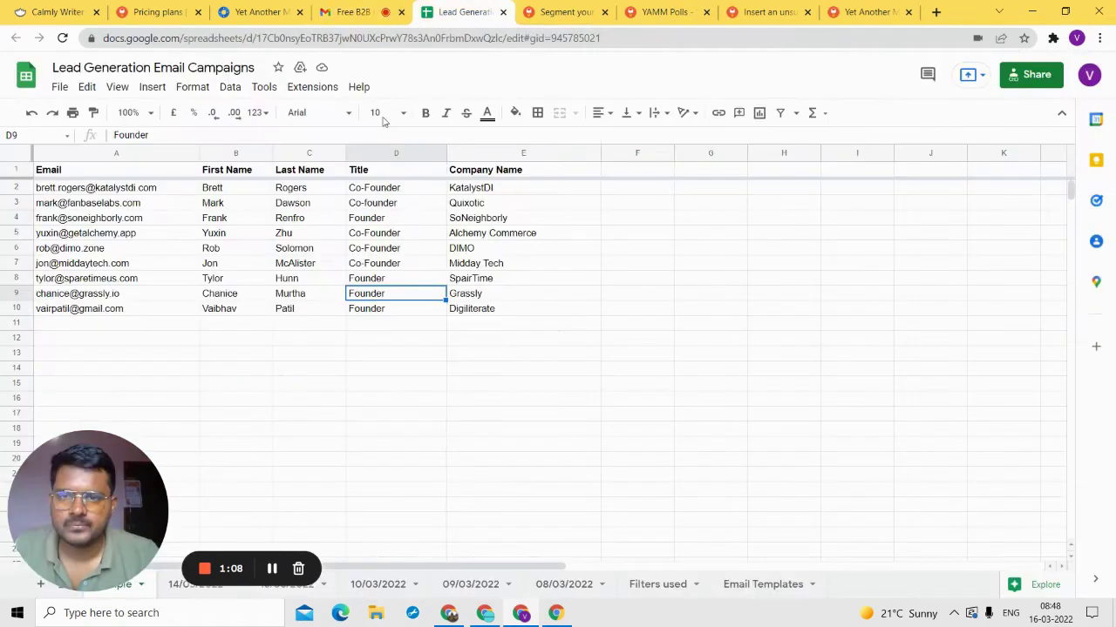
{"action": "triple_click", "coordinate": [488, 171]}
{"action": "left_click", "coordinate": [511, 323]}
{"action": "key", "text": "ctrl+shift+Tab"}
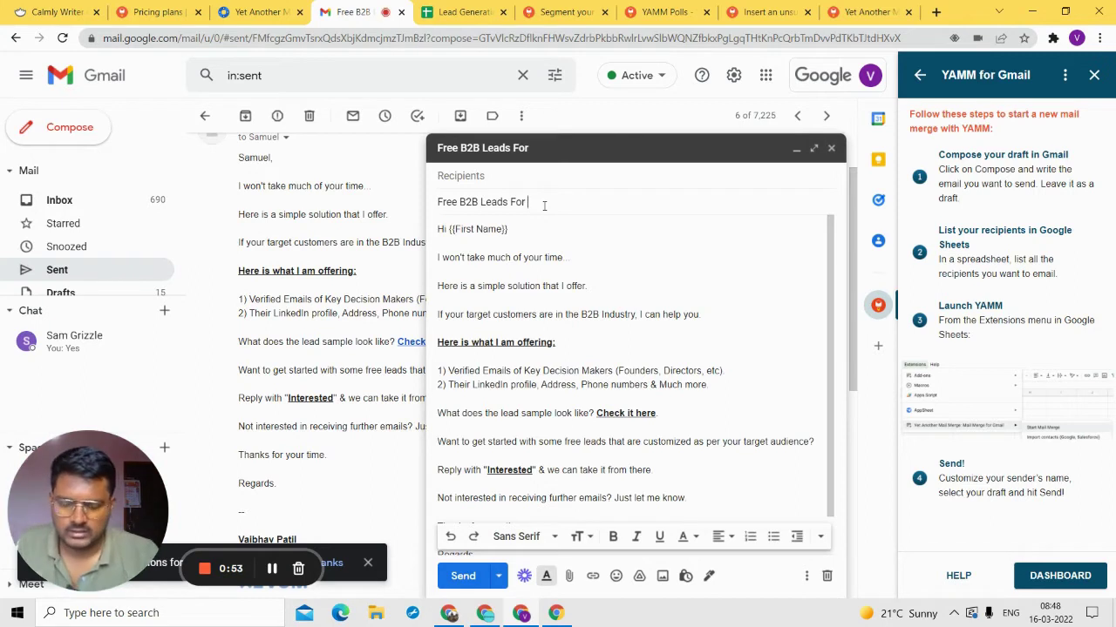
{"action": "type", "text": "Company Name}}"}
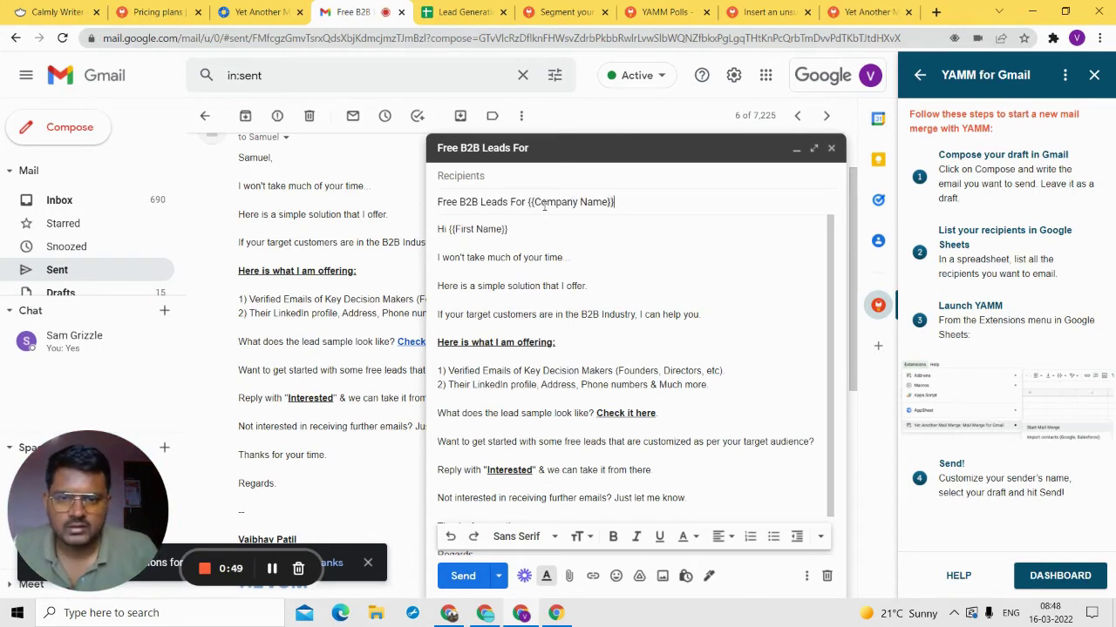
- Compare the draft's merge tags with the spreadsheet headers, review its text, and check that it is saved among the Gmail drafts
{"action": "key", "text": "ctrl+Tab"}
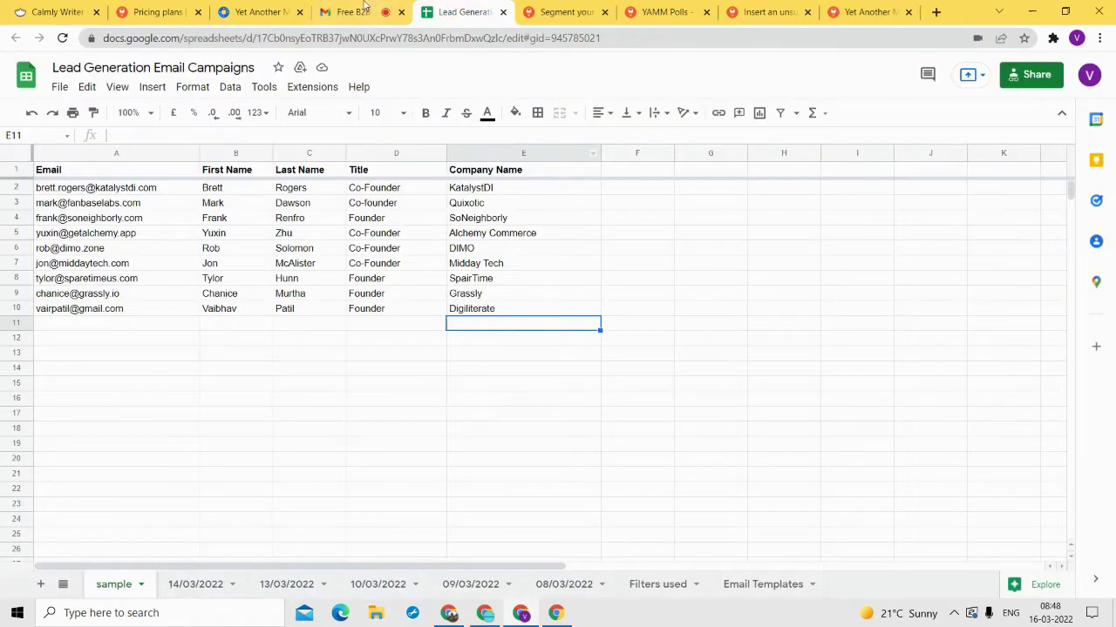
{"action": "key", "text": "ctrl+shift+Tab"}
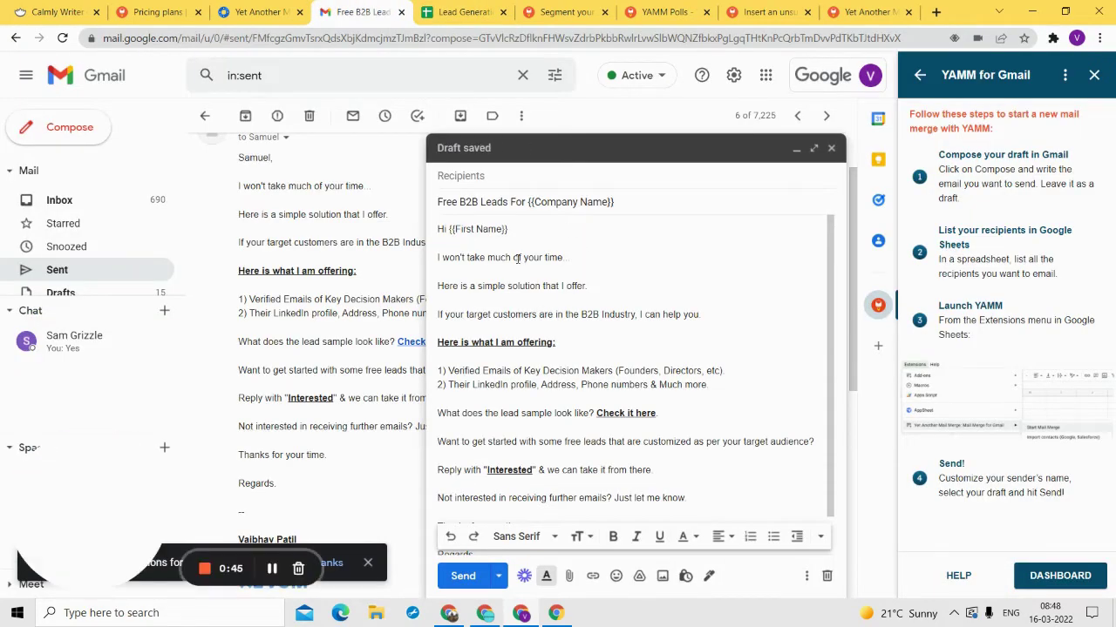
{"action": "scroll", "coordinate": [538, 293], "scroll_direction": "down", "scroll_amount": 2}
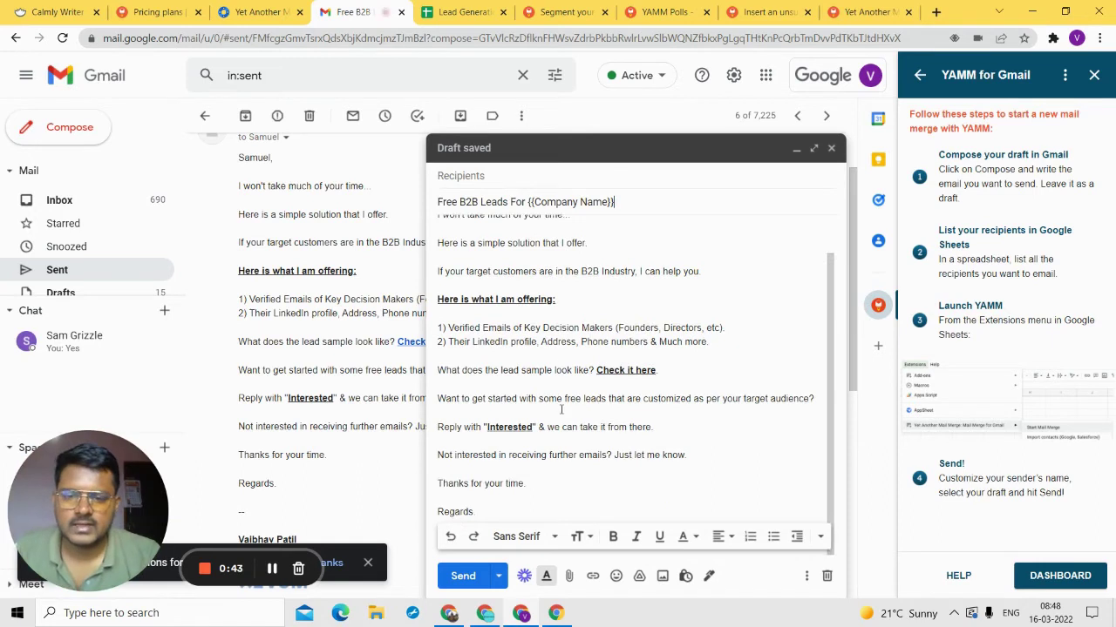
{"action": "scroll", "coordinate": [661, 389], "scroll_direction": "up", "scroll_amount": 1}
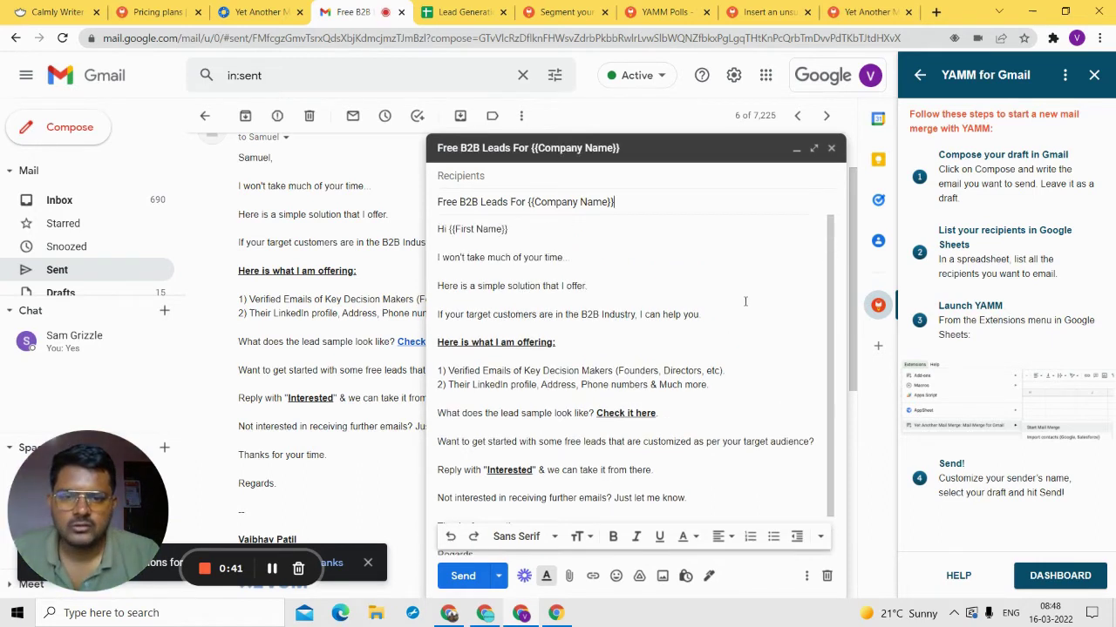
{"action": "left_click", "coordinate": [796, 149]}
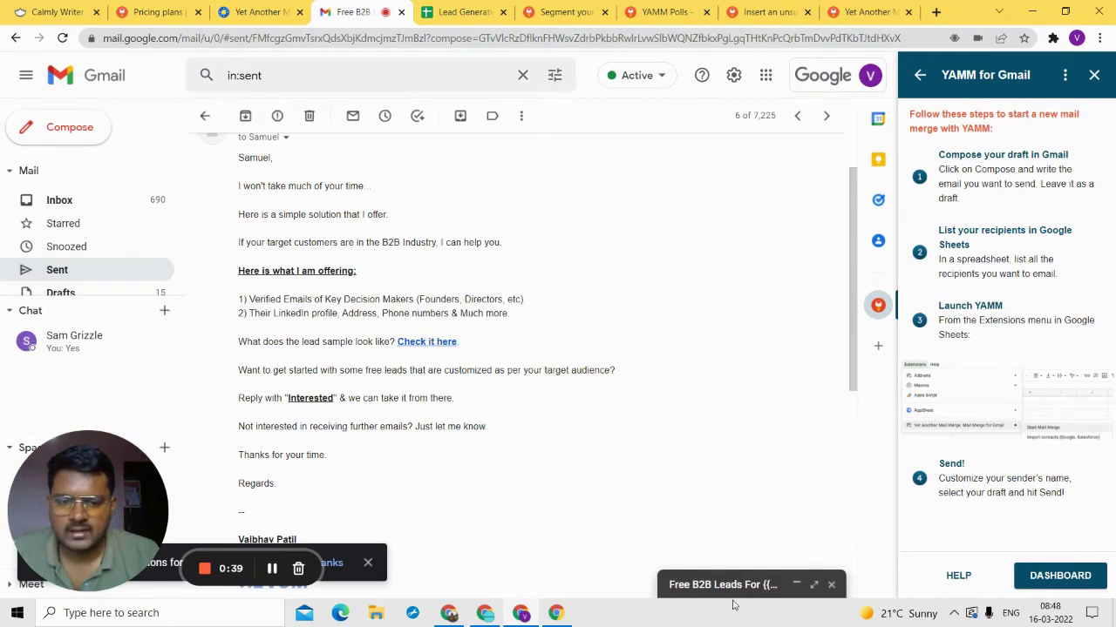
{"action": "left_click", "coordinate": [96, 293]}
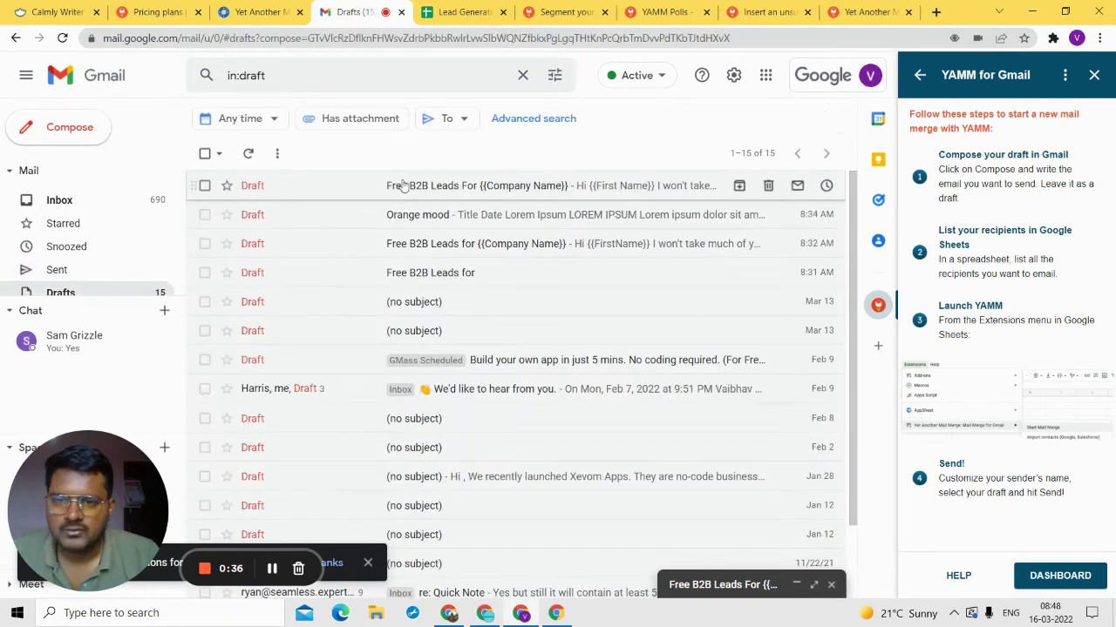
{"action": "left_click", "coordinate": [404, 186]}
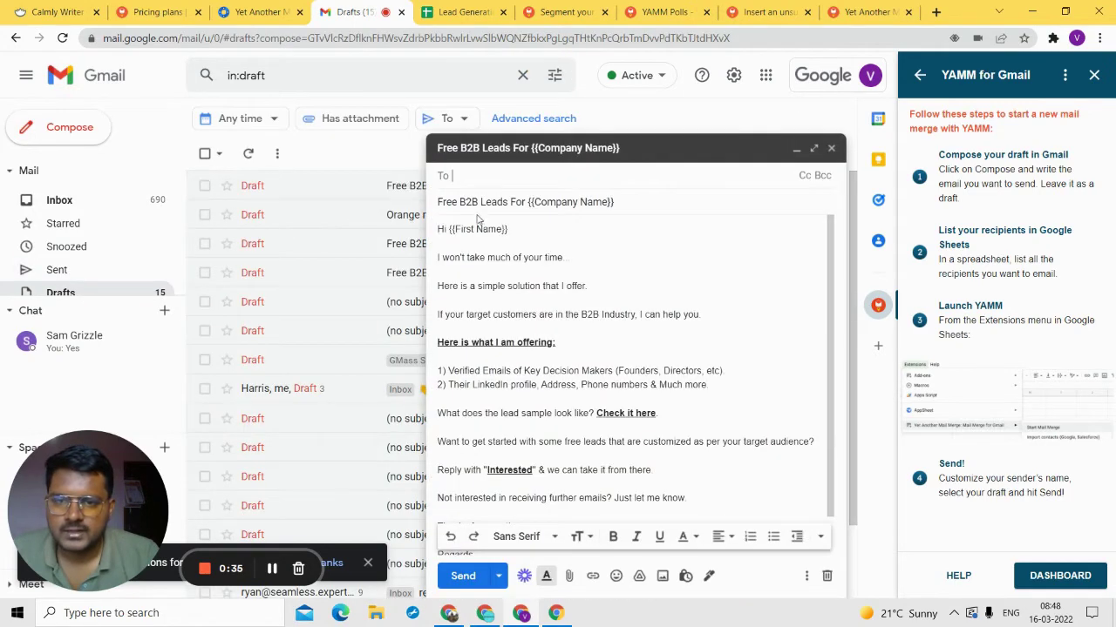
{"action": "left_click", "coordinate": [795, 150]}
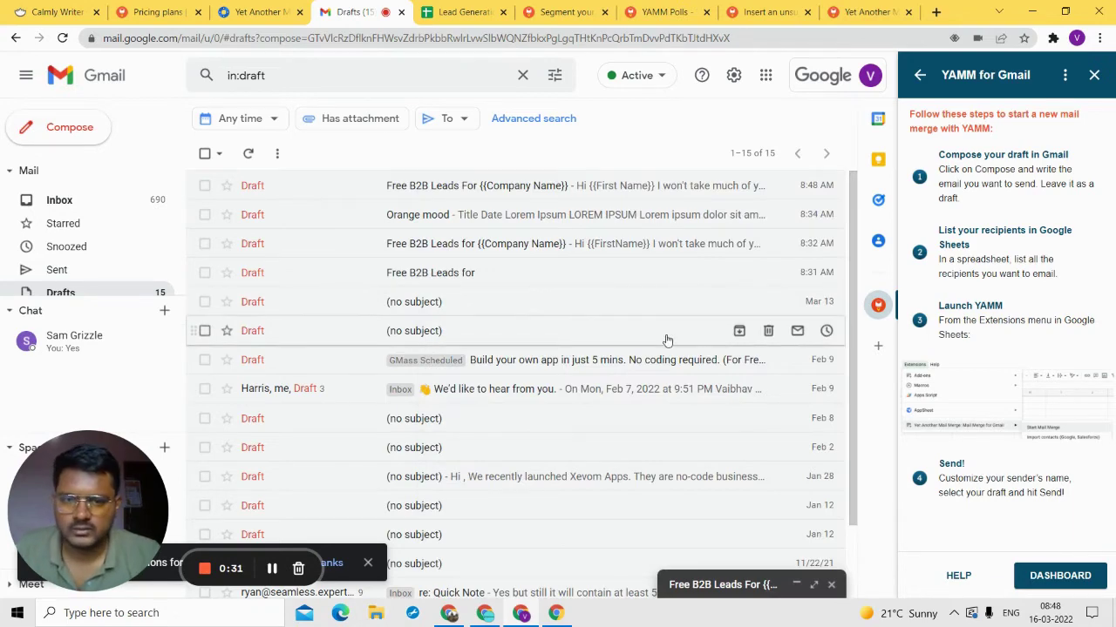
- Switch to the recipient spreadsheet in Google Sheets and start a mail merge with Yet Another Mail Merge
{"action": "left_click", "coordinate": [457, 12]}
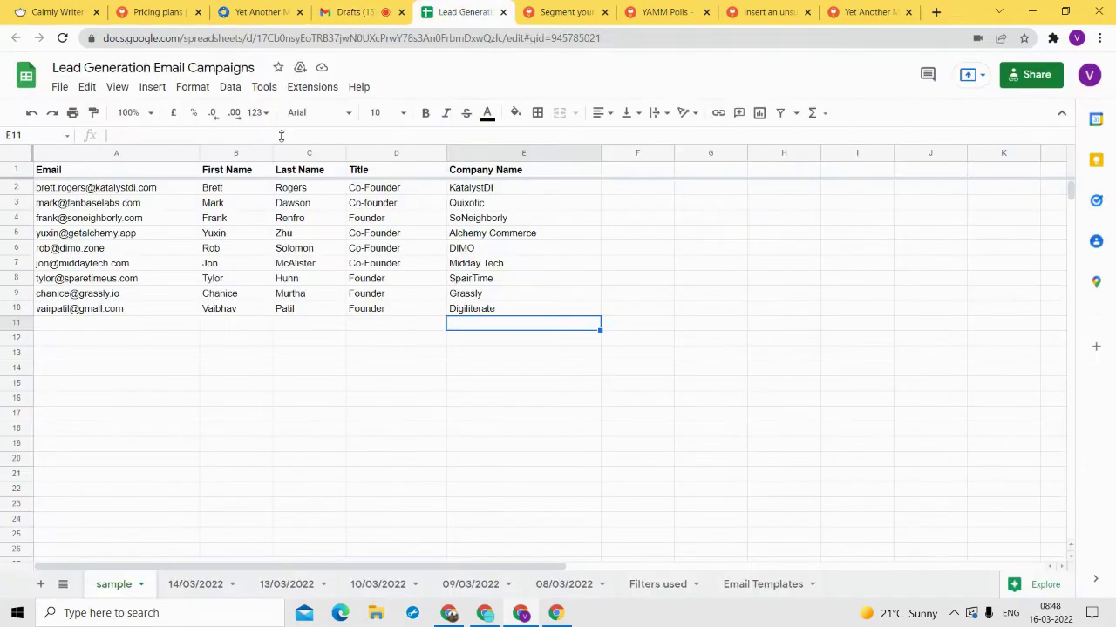
{"action": "left_click", "coordinate": [298, 89]}
{"action": "mouse_move", "coordinate": [361, 233]}
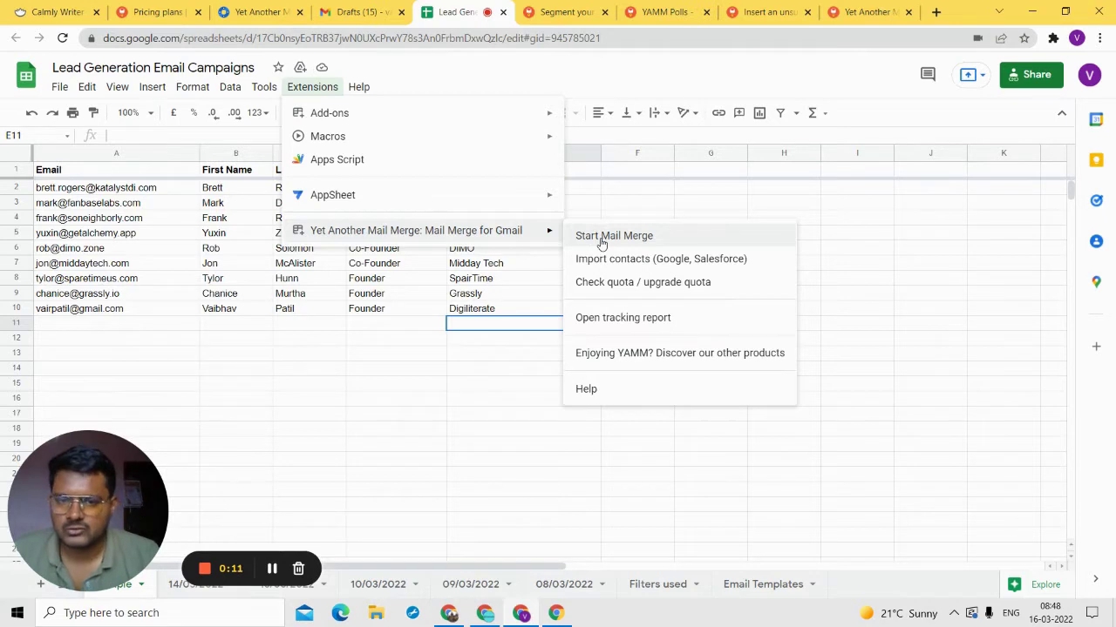
{"action": "left_click", "coordinate": [601, 241]}
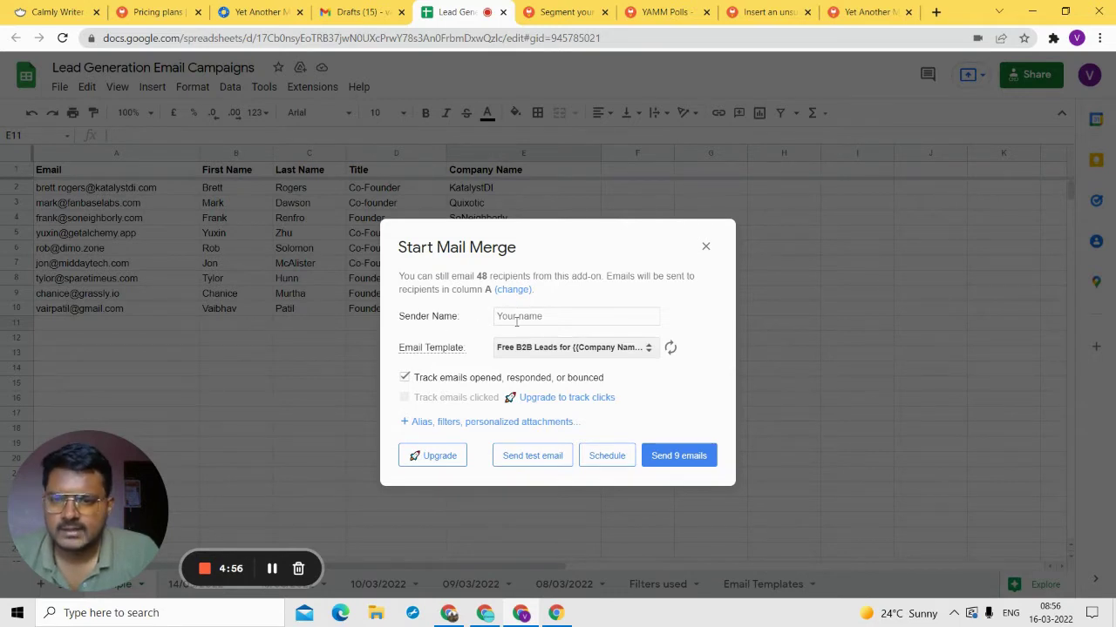
- Enter the sender's first name as the mail merge sender name
{"action": "left_click", "coordinate": [526, 317]}
{"action": "type", "text": "Vai"}
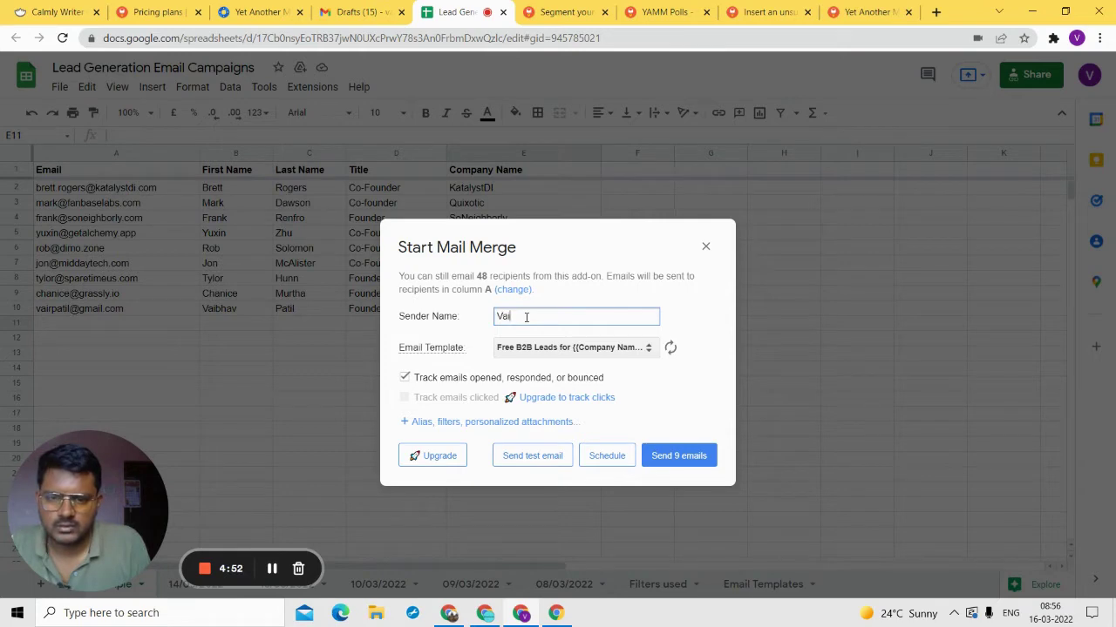
{"action": "type", "text": "bhav PA"}
{"action": "key", "text": "BackSpace"}
{"action": "key", "text": "BackSpace"}
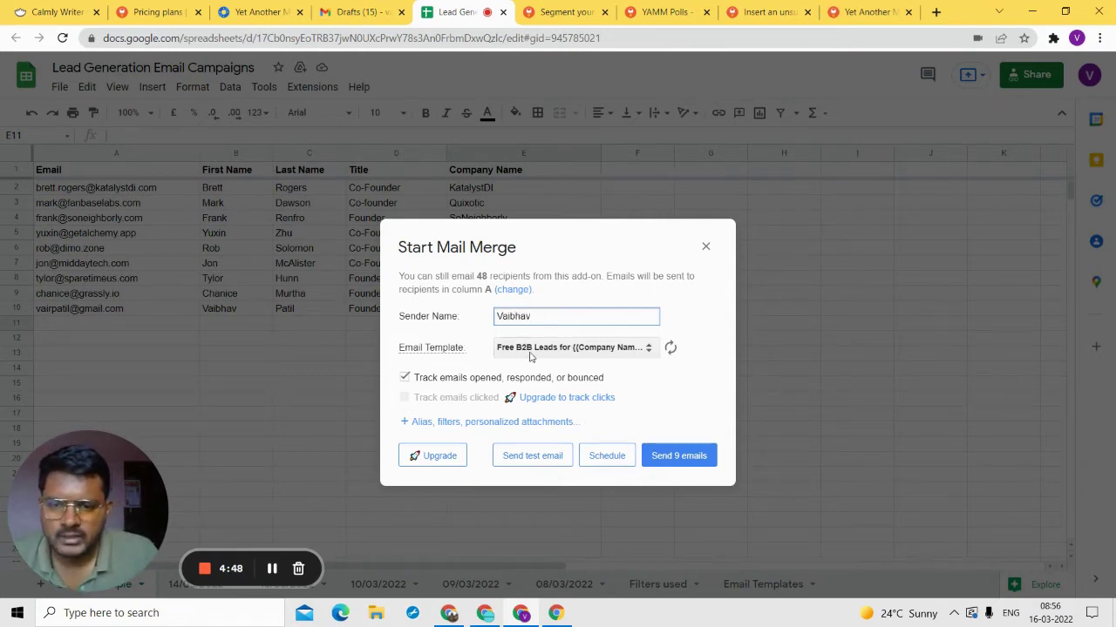
- Choose the 2 KB draft "Free B2B Leads For {{Company Name}}" as the email template, after checking the drafts in Gmail
{"action": "left_click", "coordinate": [533, 357]}
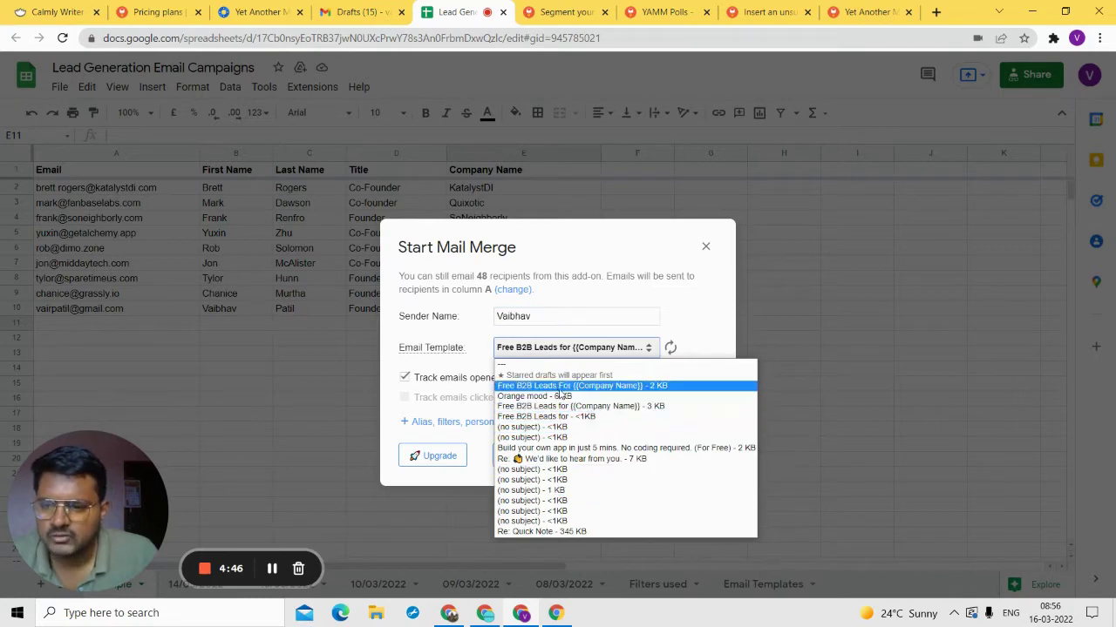
{"action": "key", "text": "ctrl+shift+Tab"}
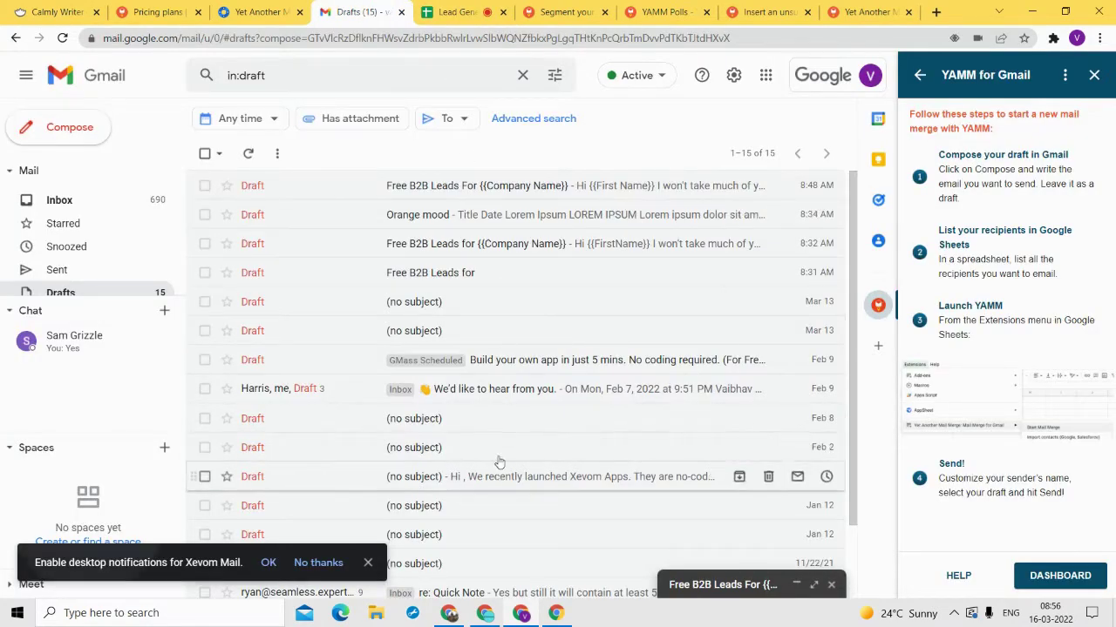
{"action": "scroll", "coordinate": [523, 349], "scroll_direction": "down", "scroll_amount": 2}
{"action": "scroll", "coordinate": [471, 418], "scroll_direction": "up", "scroll_amount": 2}
{"action": "key", "text": "ctrl+Tab"}
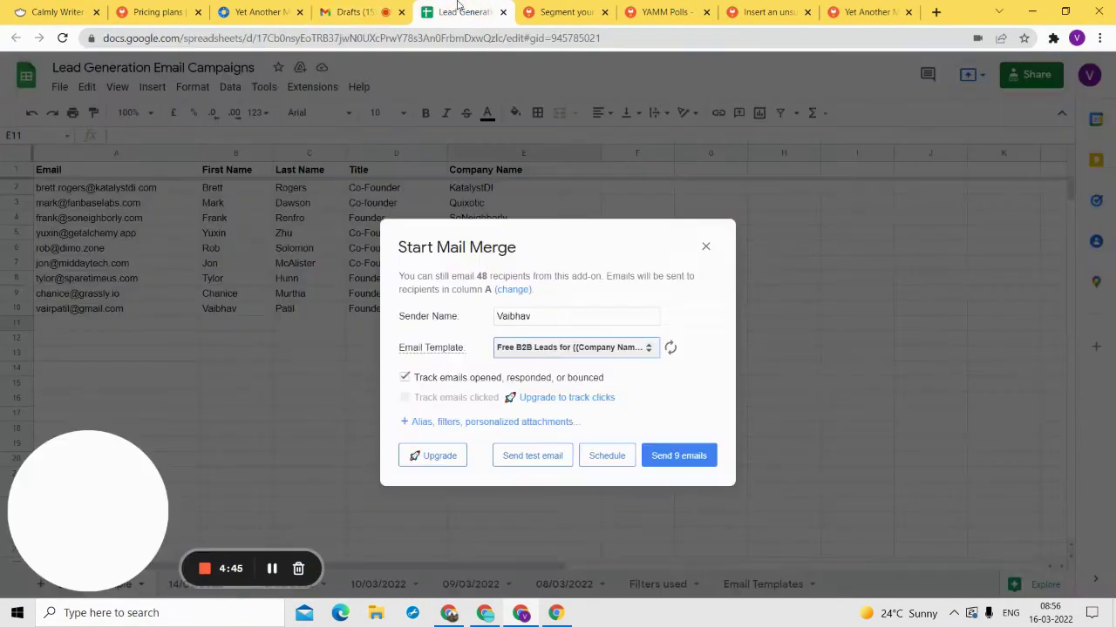
{"action": "left_click", "coordinate": [521, 348]}
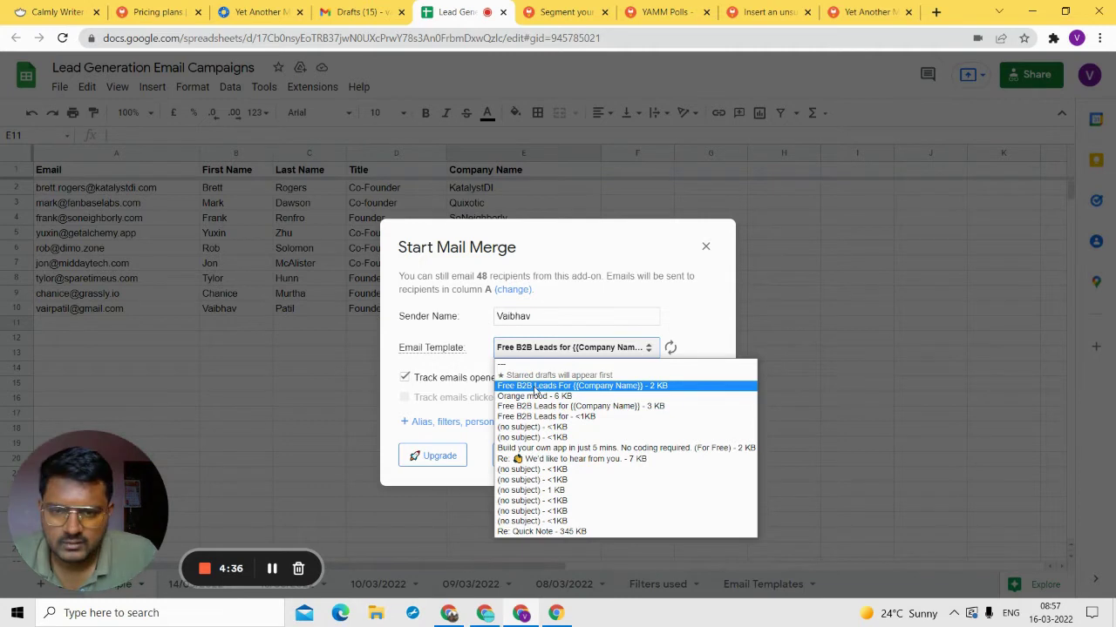
{"action": "left_click", "coordinate": [535, 386]}
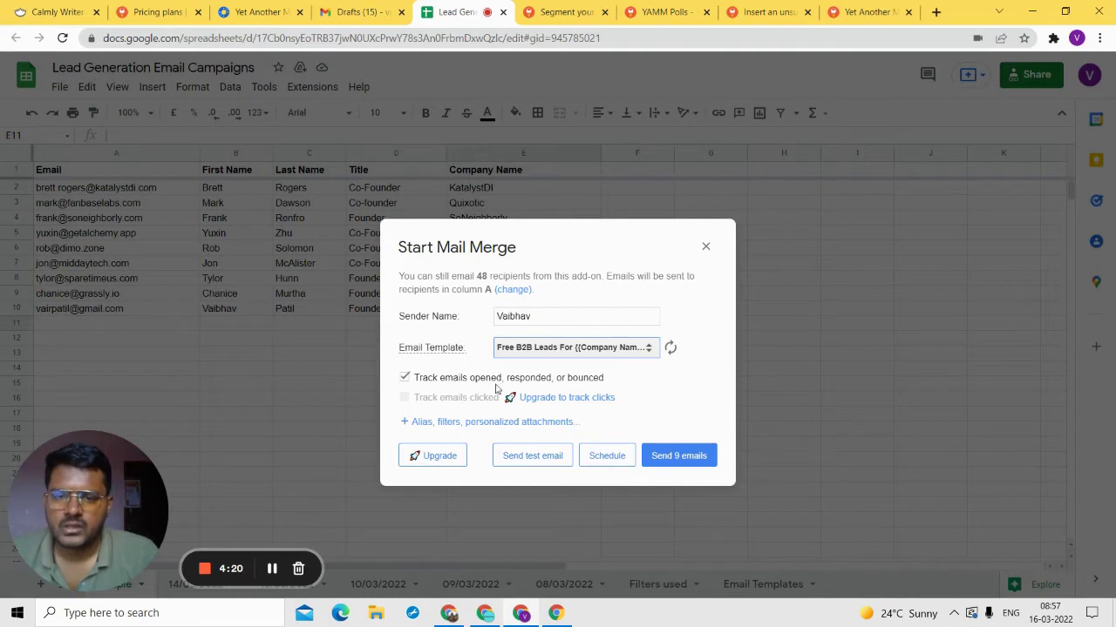
- Examine the email tracking option and the delivery scheduling settings, and return to the mail merge settings without scheduling
{"action": "left_click", "coordinate": [404, 378]}
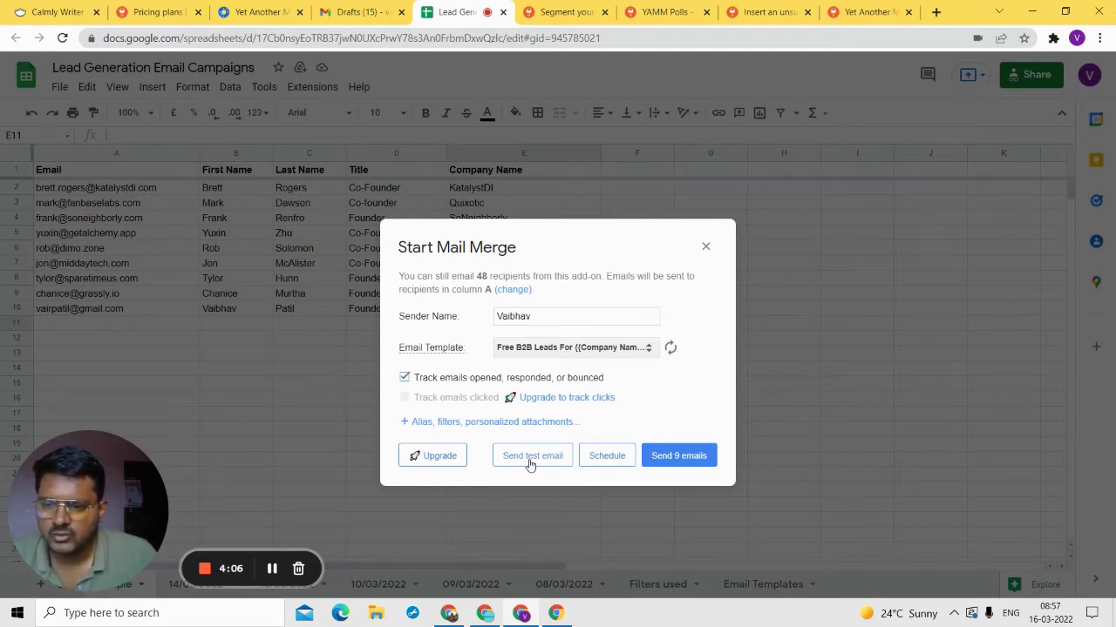
{"action": "left_click", "coordinate": [609, 456]}
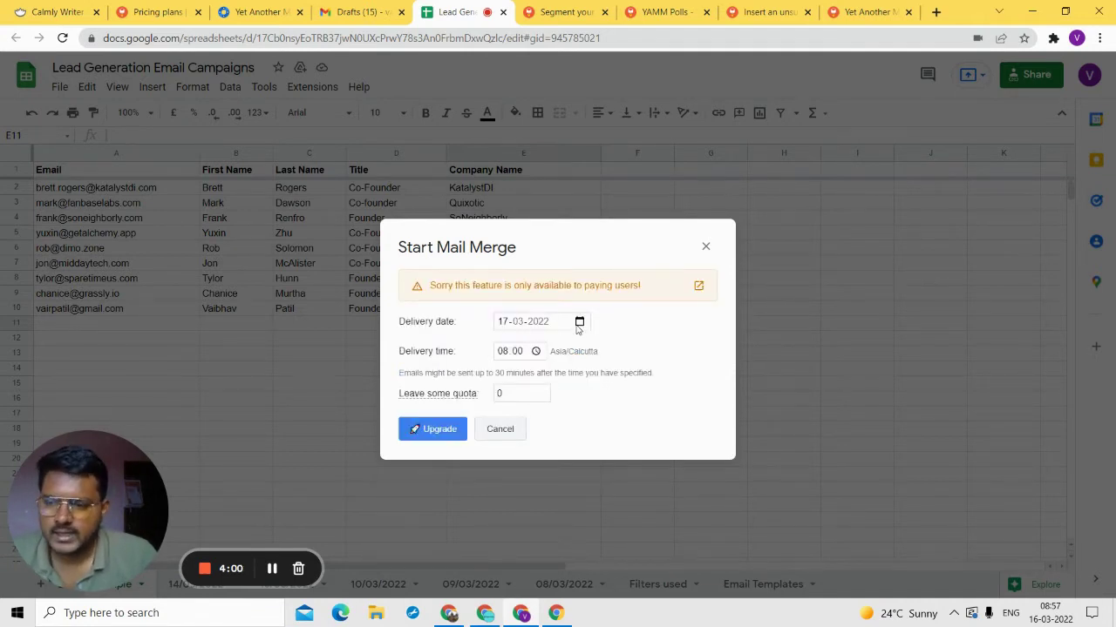
{"action": "left_click", "coordinate": [499, 429]}
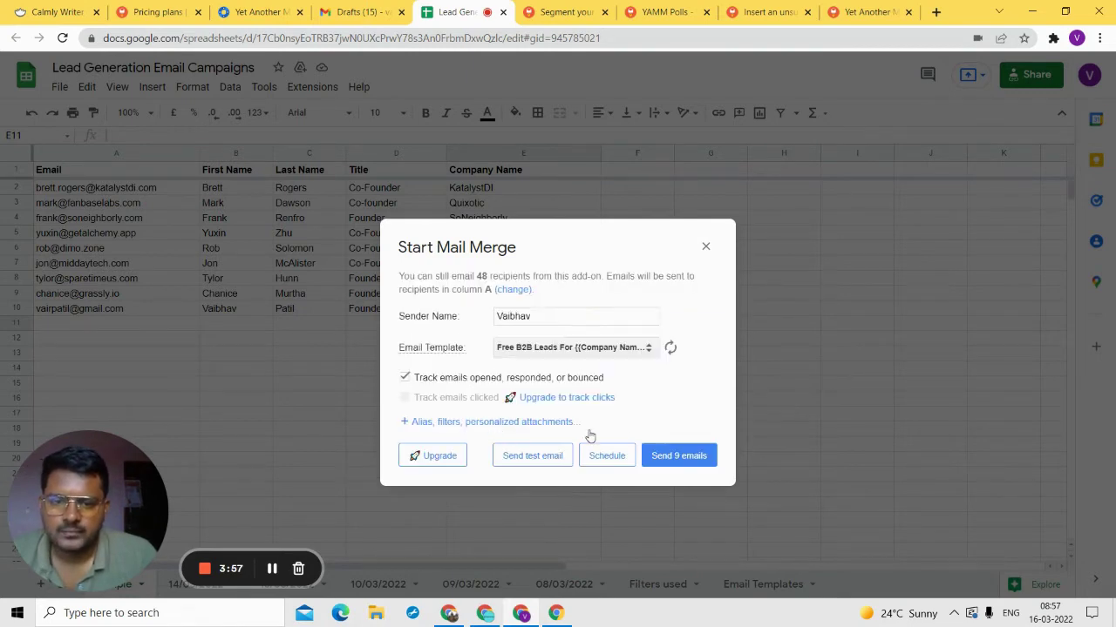
- Examine the alias, sheet filter, attachment, unsubscribe and poll options of the mail merge, and close the dialog
{"action": "left_click", "coordinate": [447, 424]}
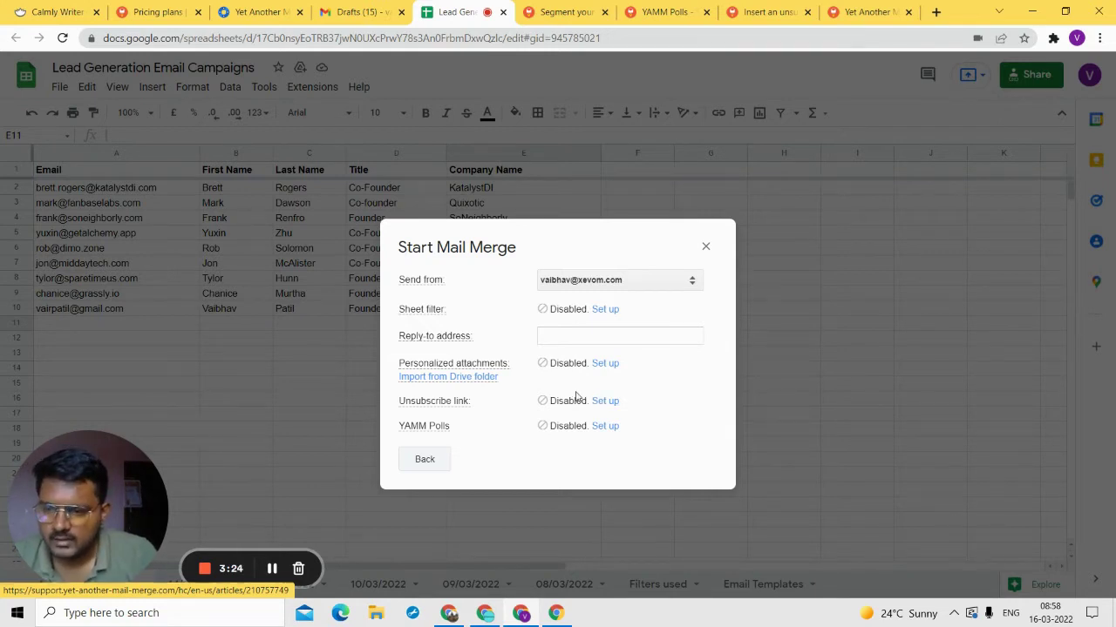
{"action": "mouse_move", "coordinate": [422, 307]}
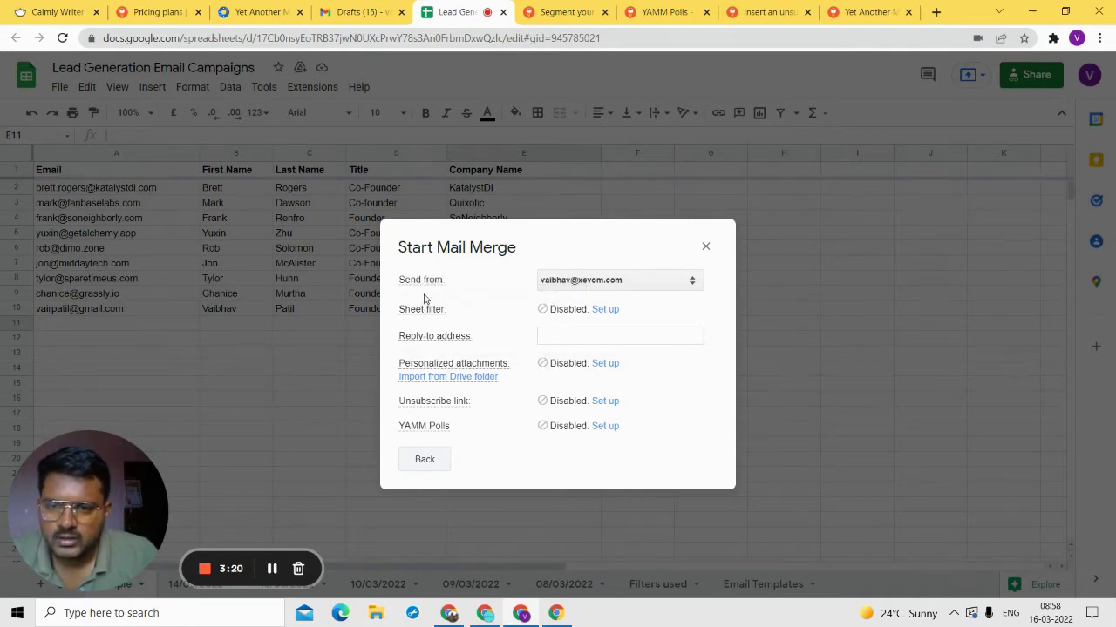
{"action": "left_click", "coordinate": [706, 246]}
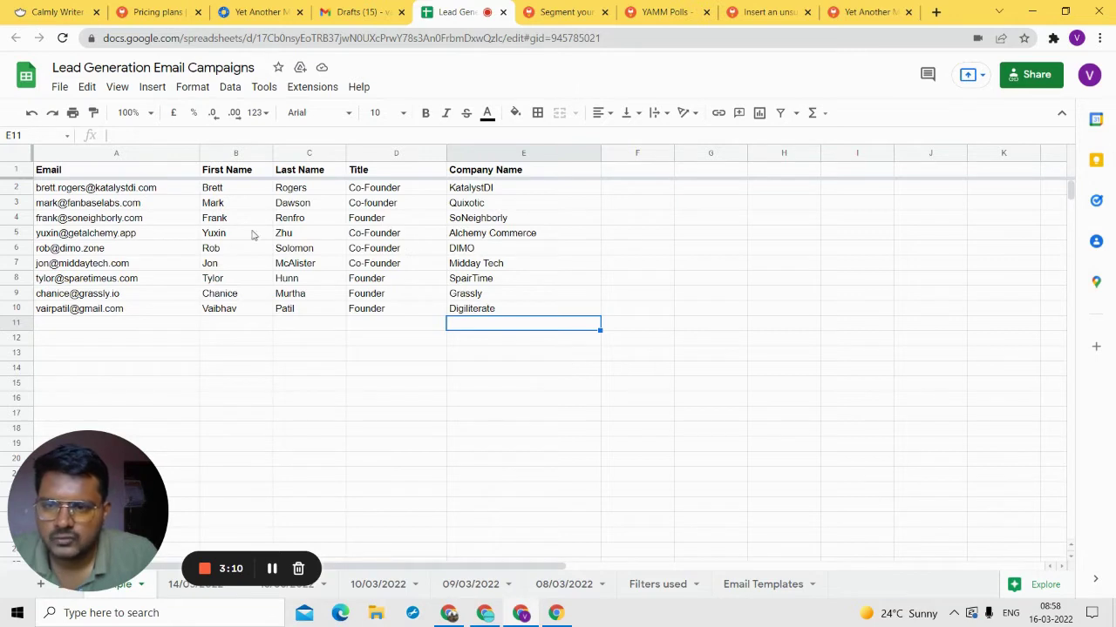
- Add a "Merge status" column header in cell F1 beside Company Name
{"action": "triple_click", "coordinate": [73, 294]}
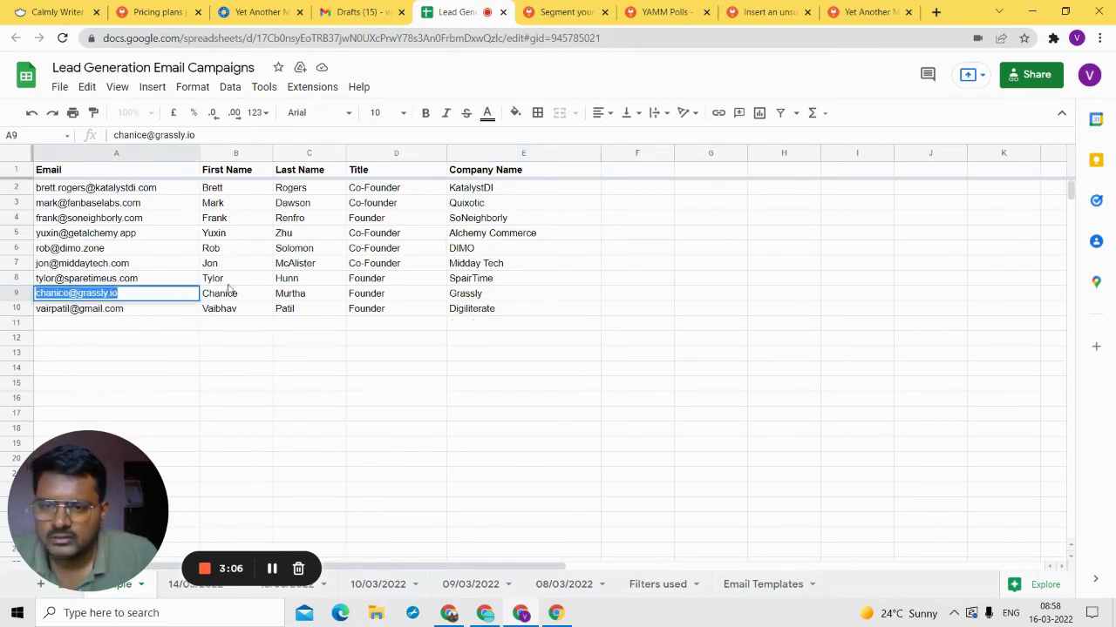
{"action": "left_click", "coordinate": [618, 169]}
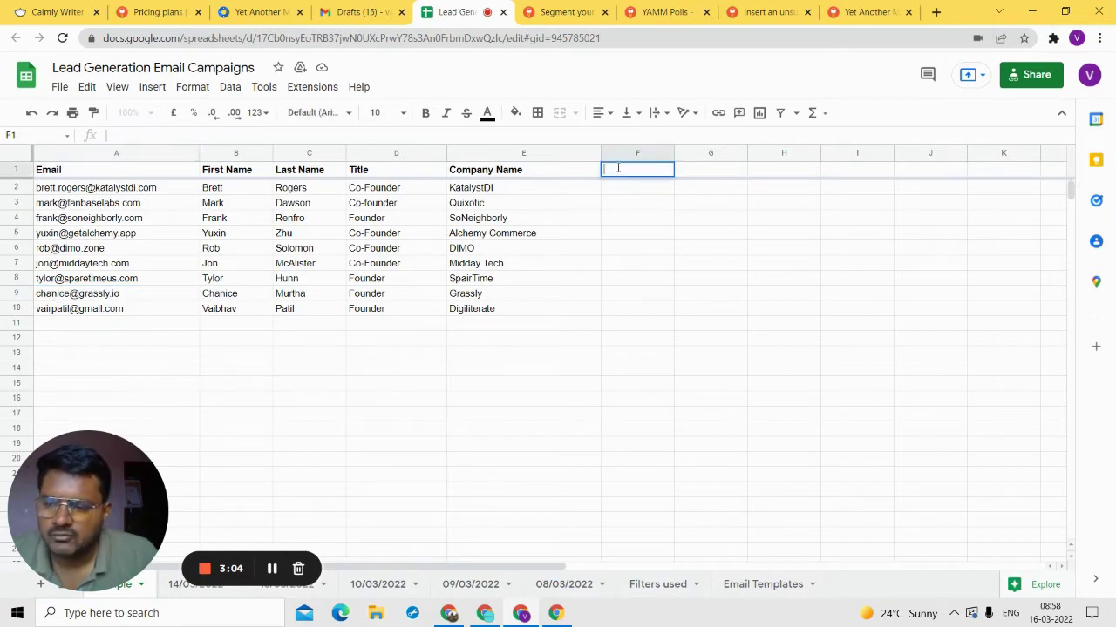
{"action": "key", "text": "Return"}
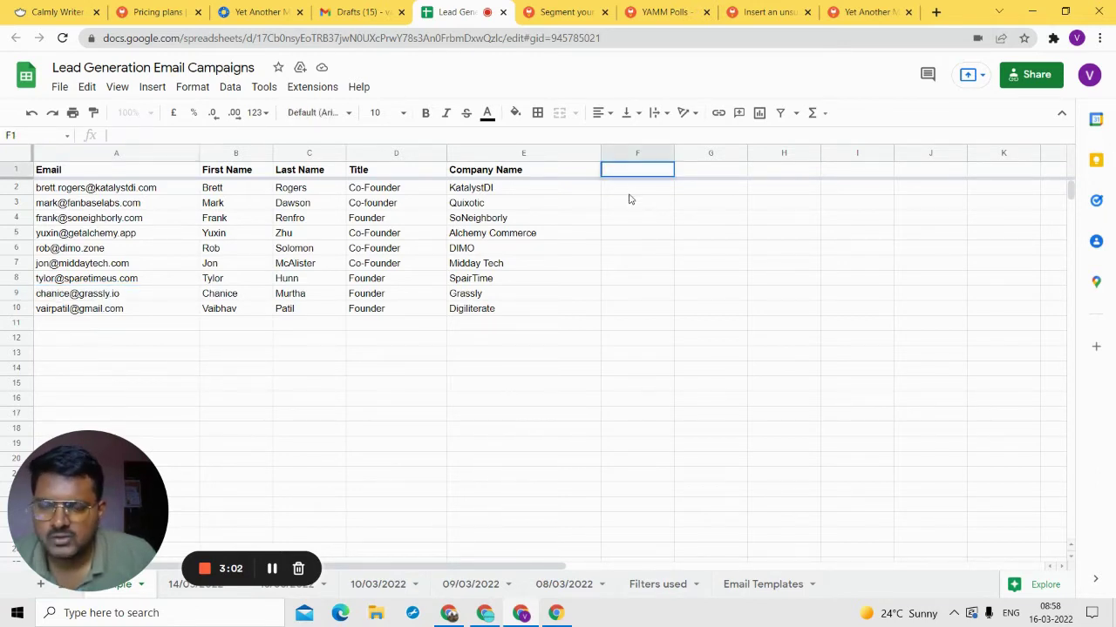
{"action": "type", "text": "Merge status"}
{"action": "left_click", "coordinate": [563, 266]}
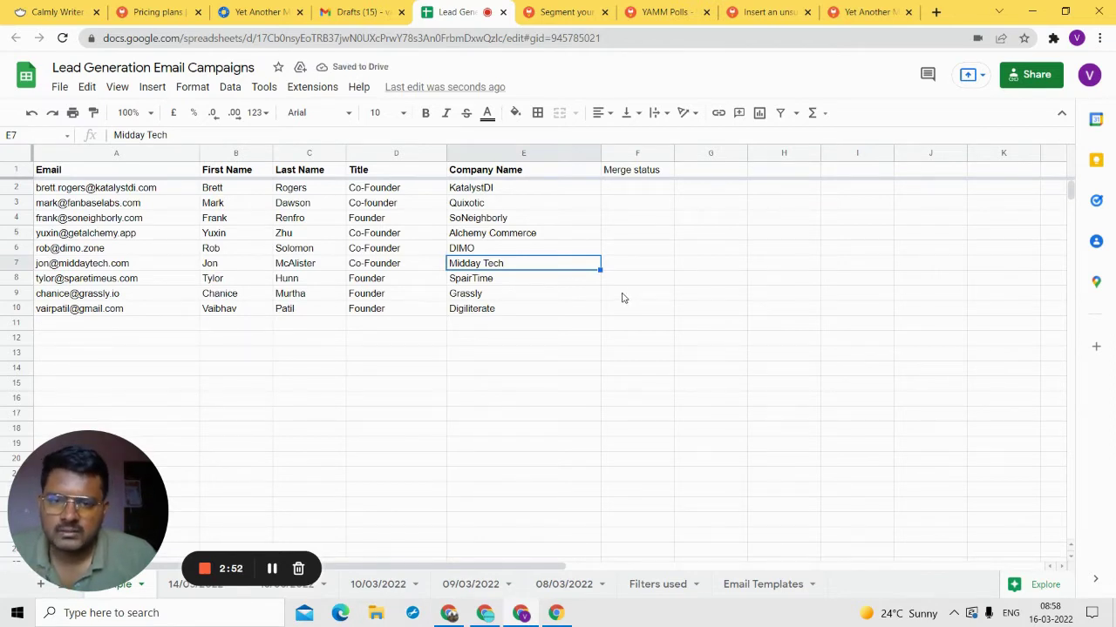
- Enter 0 as the merge status of the Grassly contact in cell F9
{"action": "double_click", "coordinate": [634, 294]}
{"action": "type", "text": "0"}
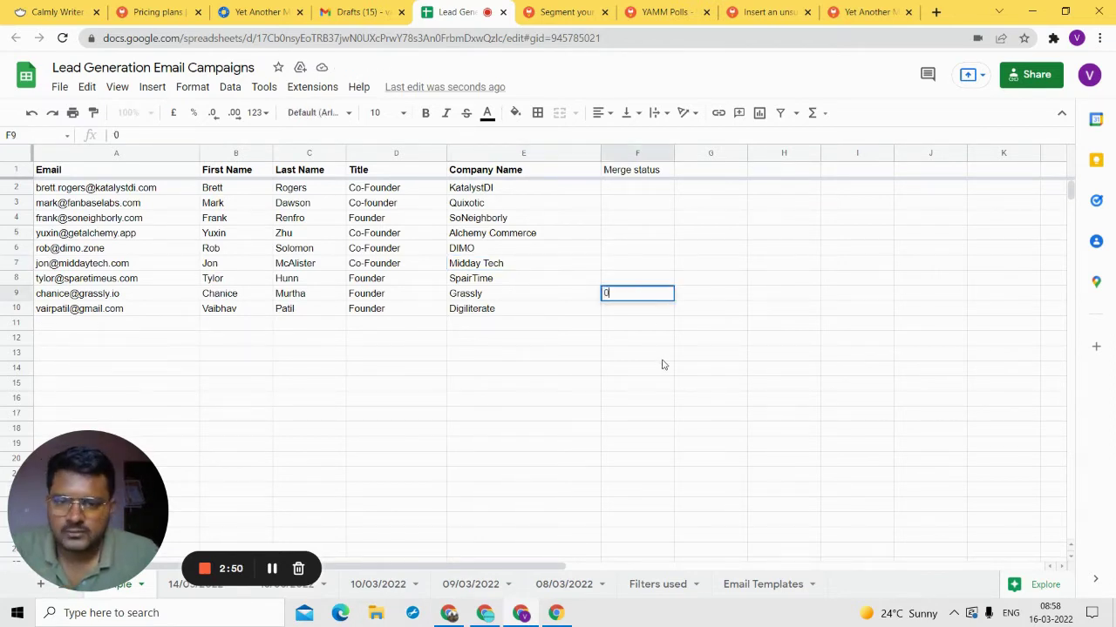
{"action": "left_click", "coordinate": [660, 358]}
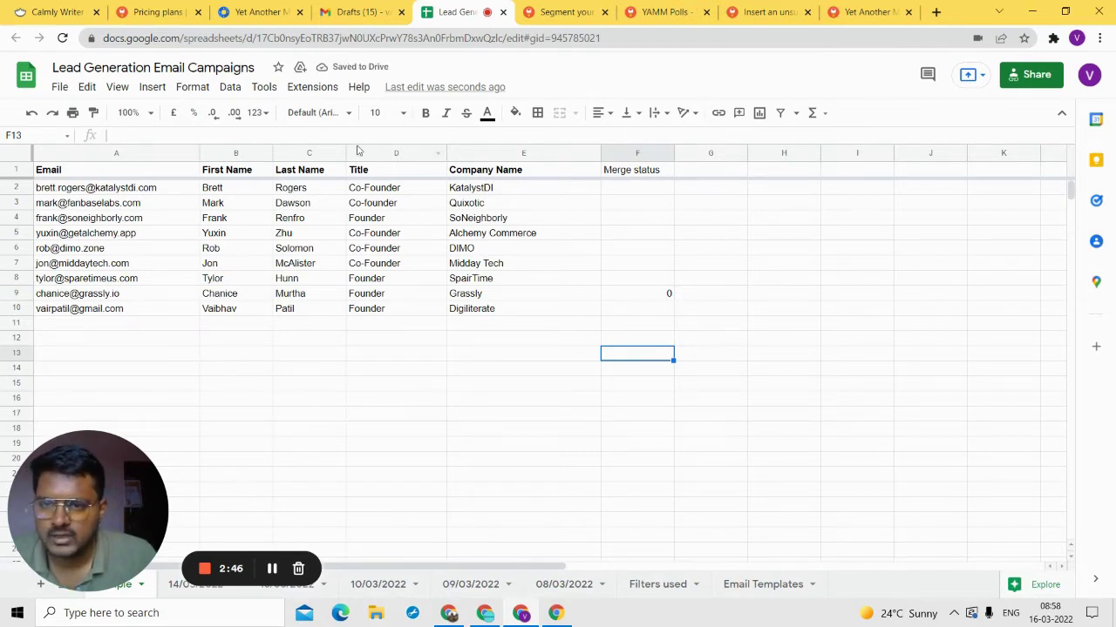
- Start the mail merge again with Yet Another Mail Merge and open its alias, filters and personalized attachments options to check the sheet filter
{"action": "left_click", "coordinate": [312, 87]}
{"action": "mouse_move", "coordinate": [366, 238]}
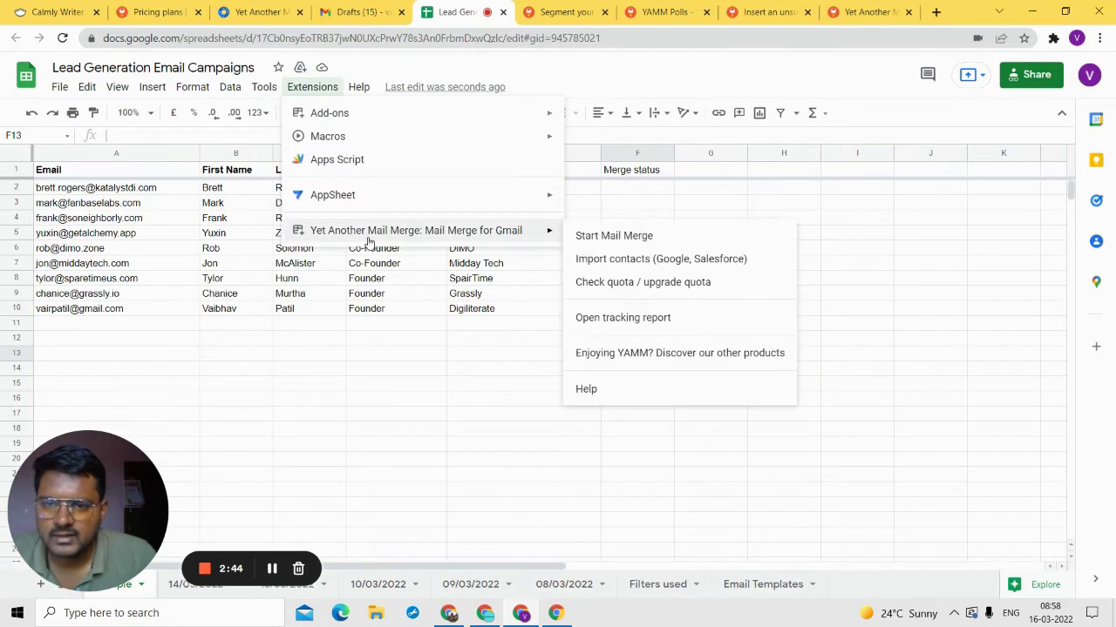
{"action": "left_click", "coordinate": [609, 237]}
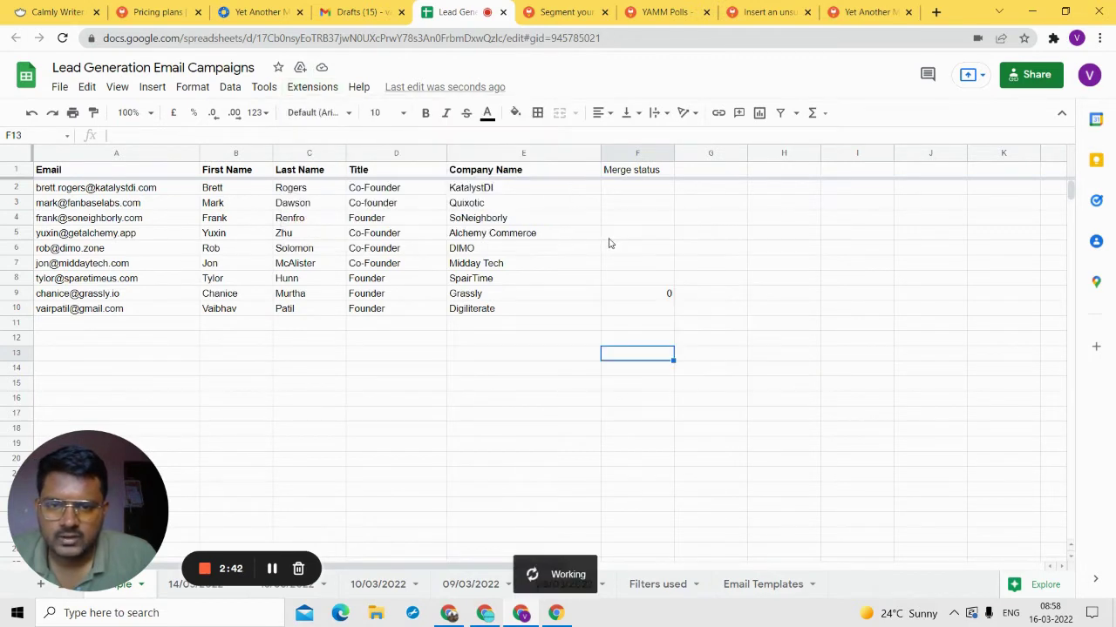
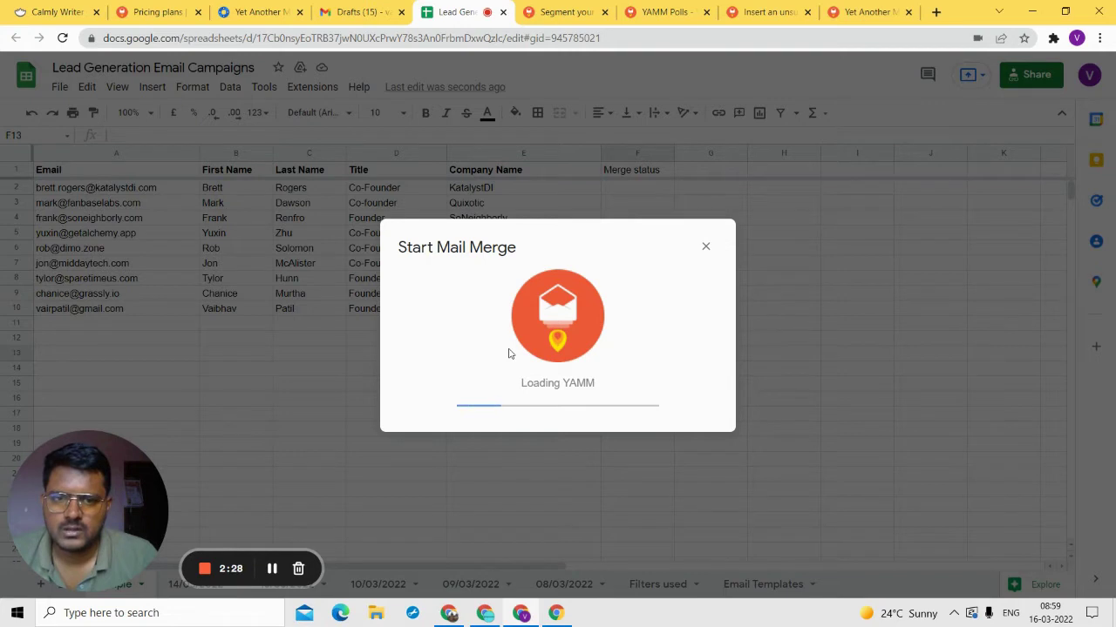
{"action": "left_click", "coordinate": [272, 569]}
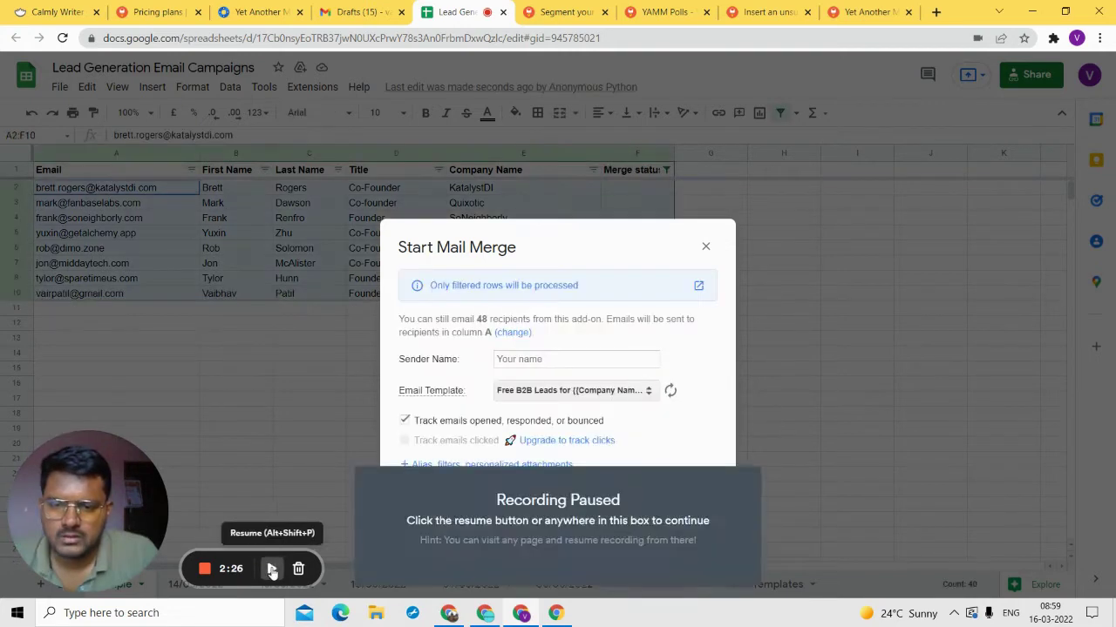
{"action": "left_click", "coordinate": [272, 568]}
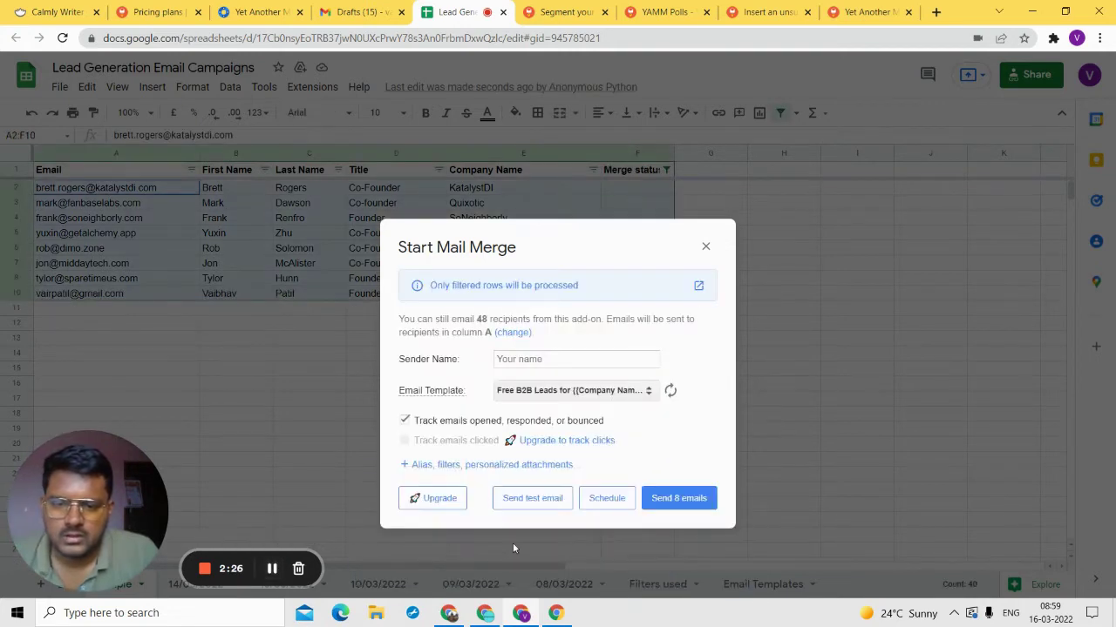
{"action": "left_click", "coordinate": [448, 467]}
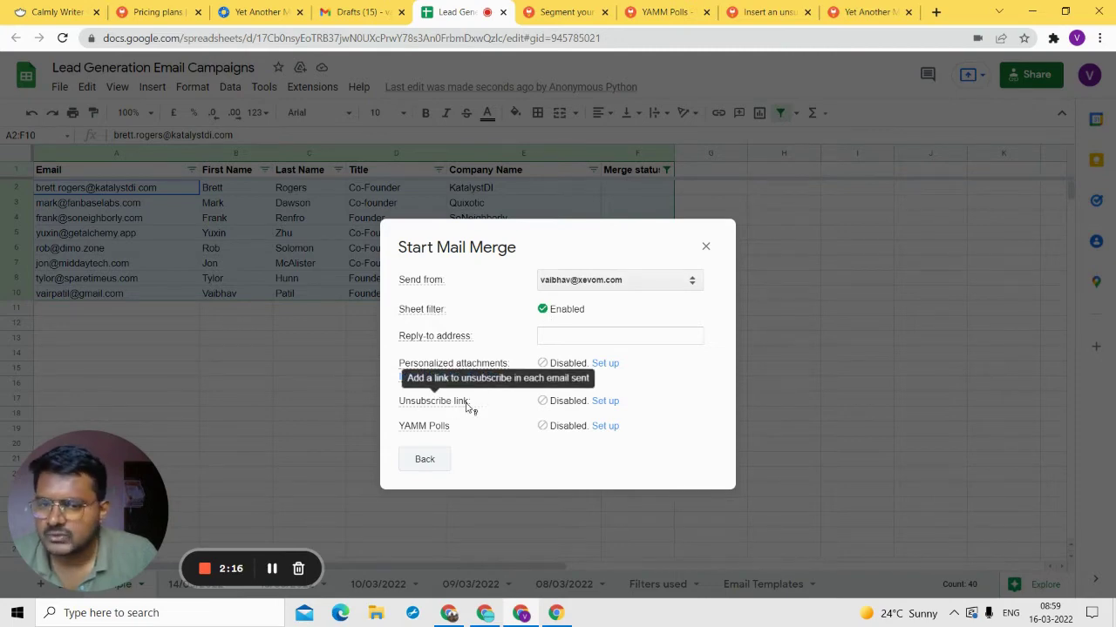
- Switch to the "Free B2B Leads For {{Company Name}}" draft in Gmail and add a period and a new line after "Regards"
{"action": "left_click", "coordinate": [364, 12]}
{"action": "left_click", "coordinate": [463, 183]}
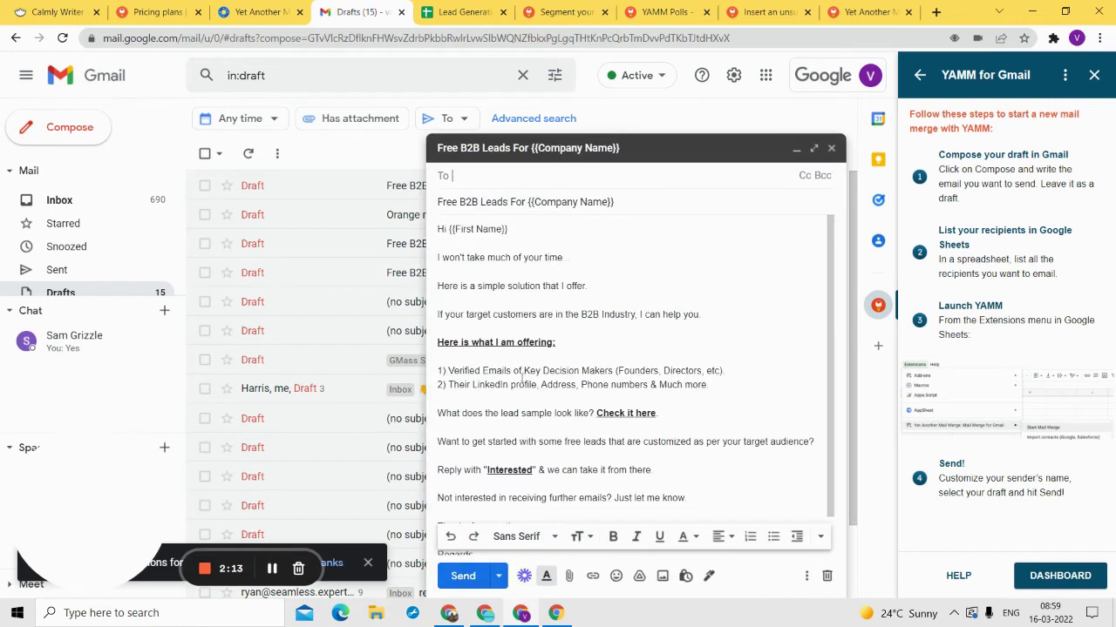
{"action": "left_click", "coordinate": [546, 454]}
{"action": "scroll", "coordinate": [547, 454], "scroll_direction": "down", "scroll_amount": 2}
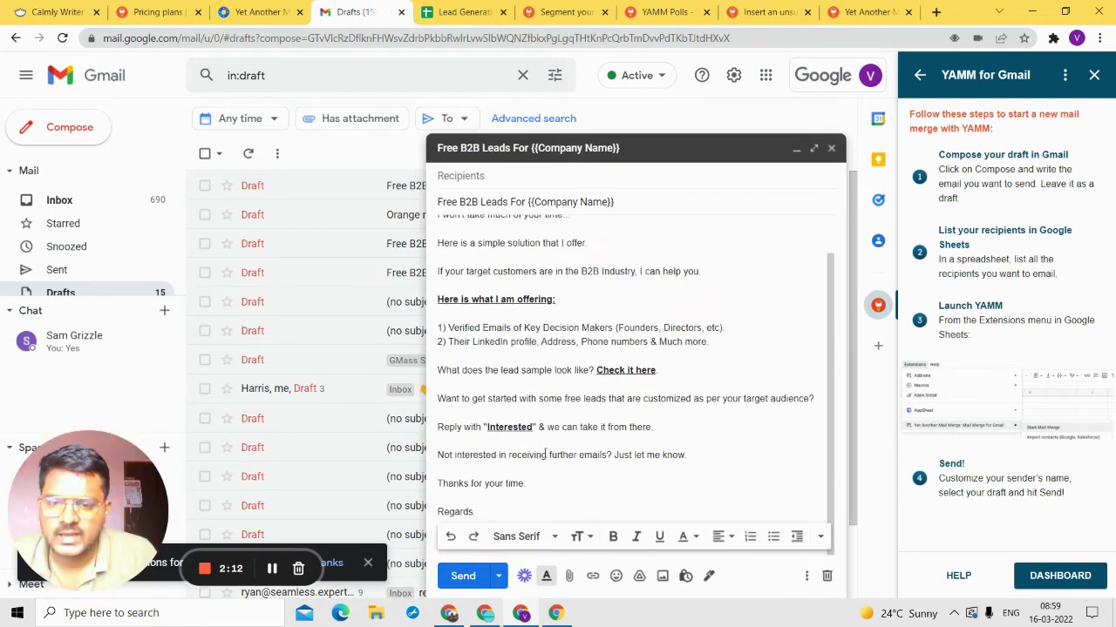
{"action": "left_click", "coordinate": [526, 511]}
{"action": "type", "text": "."}
{"action": "key", "text": "Return"}
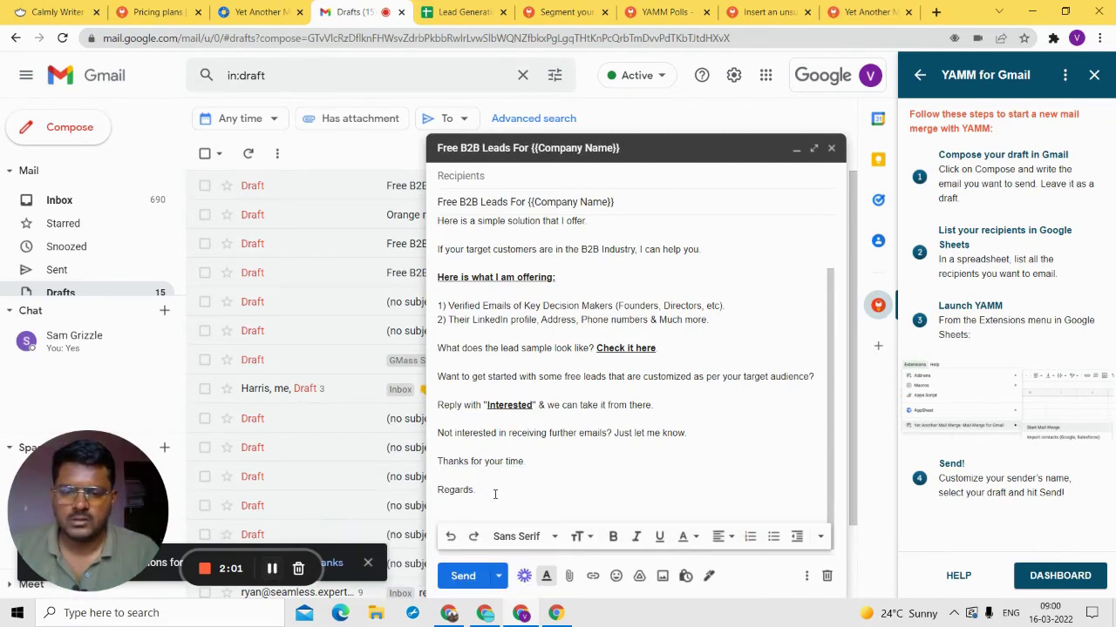
- Write the line "Click here to Unsubscribe" below the closing of the draft
{"action": "type", "text": "."}
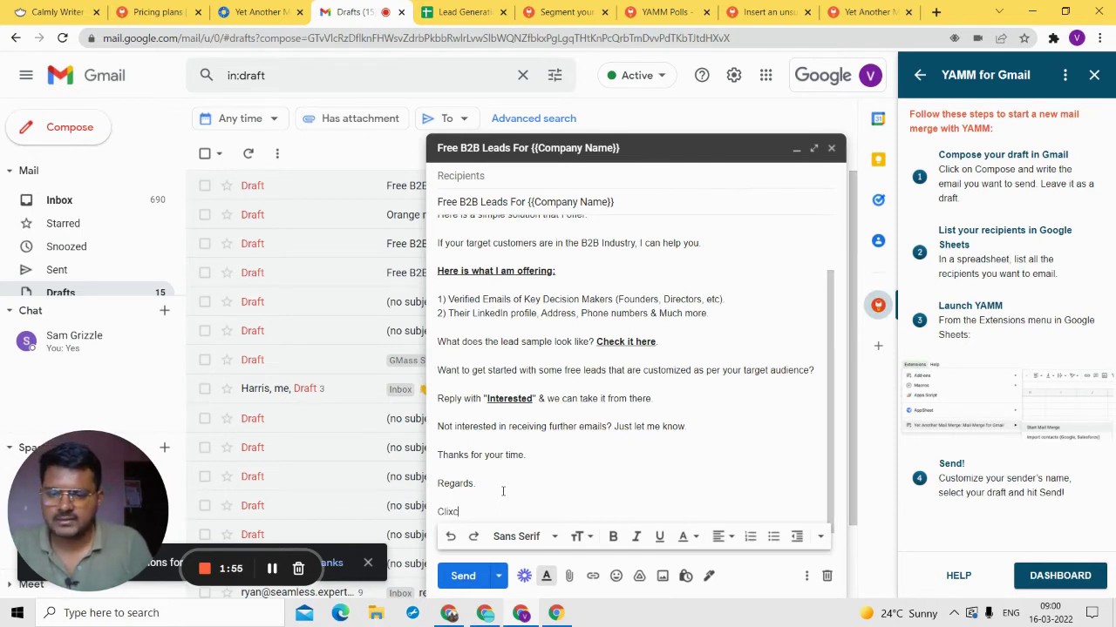
{"action": "key", "text": "BackSpace"}
{"action": "key", "text": "BackSpace"}
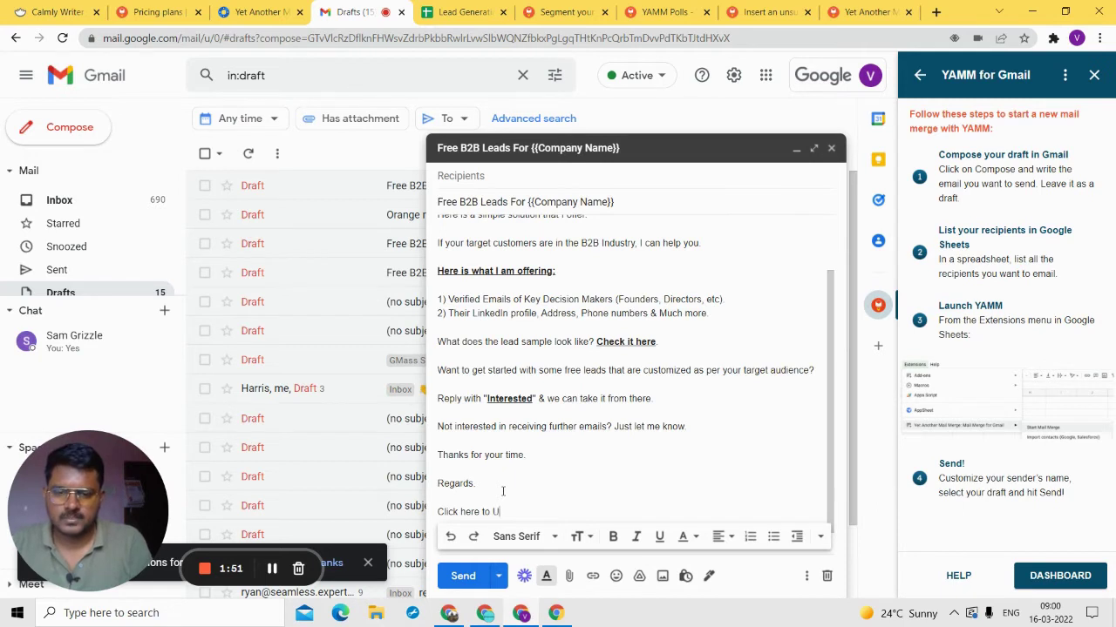
{"action": "type", "text": "ck here to Unsu"}
{"action": "key", "text": "Tab"}
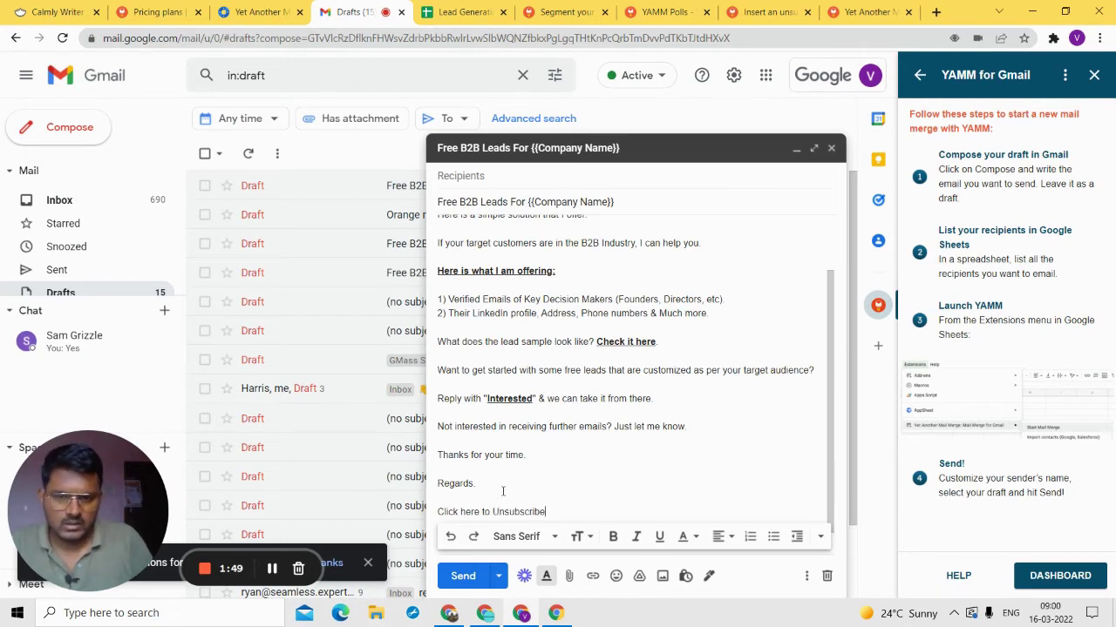
{"action": "scroll", "coordinate": [503, 491], "scroll_direction": "down", "scroll_amount": 1}
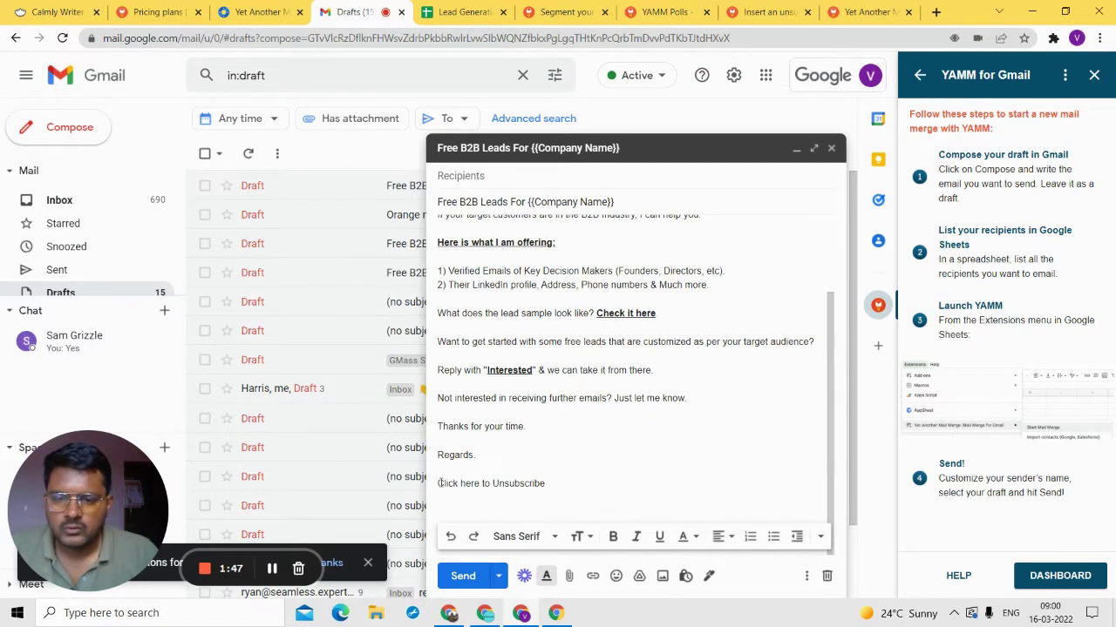
{"action": "left_click", "coordinate": [767, 11]}
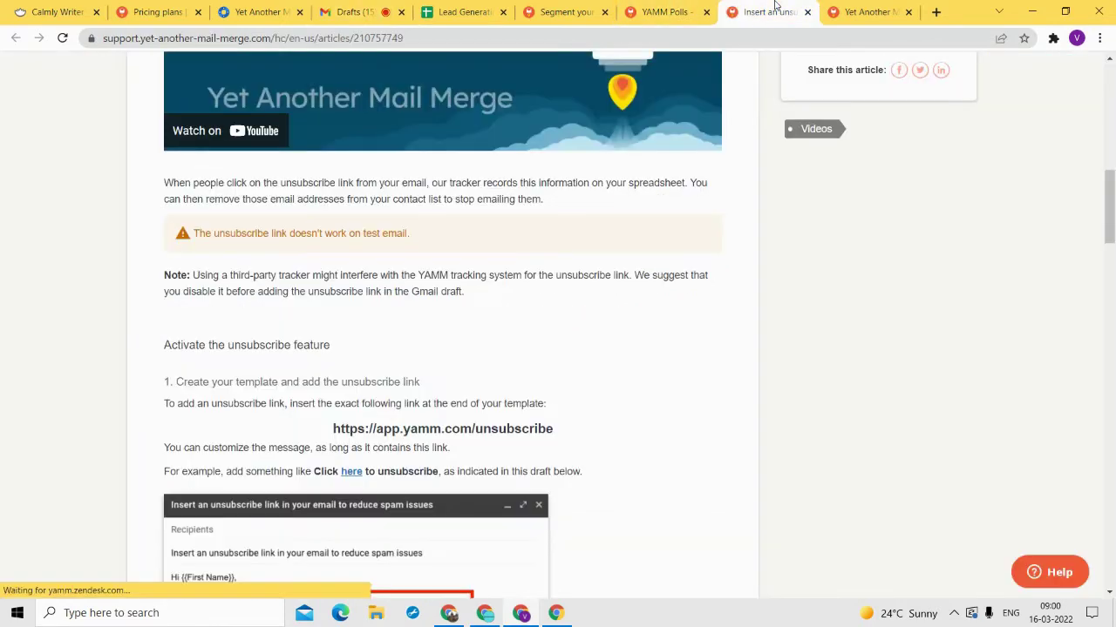
{"action": "scroll", "coordinate": [270, 466], "scroll_direction": "down", "scroll_amount": 2}
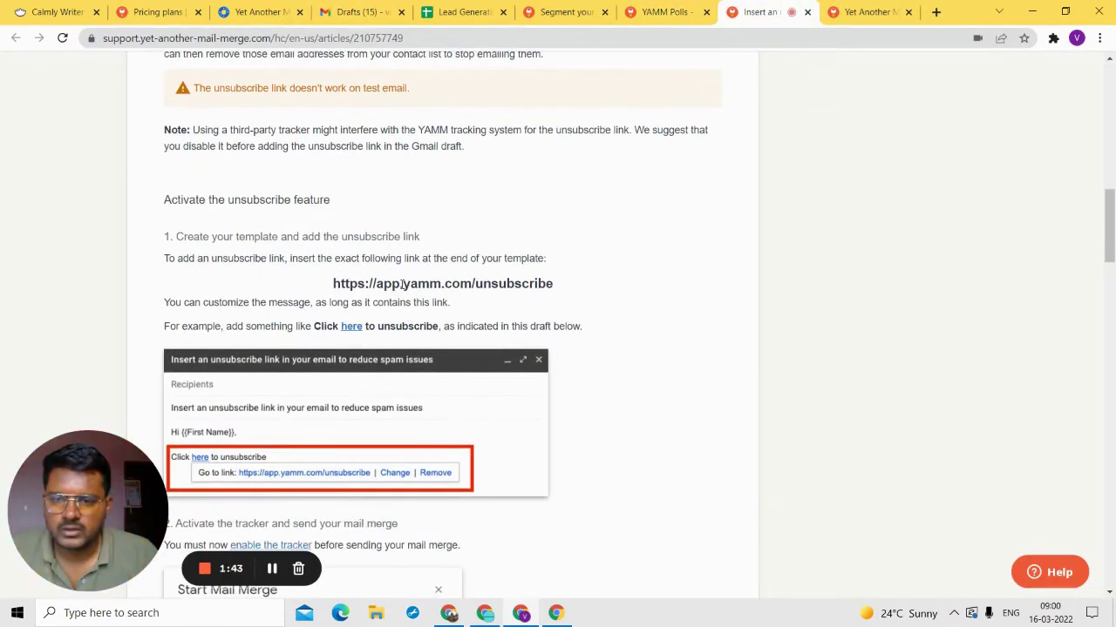
{"action": "triple_click", "coordinate": [403, 284]}
{"action": "key", "text": "ctrl+c"}
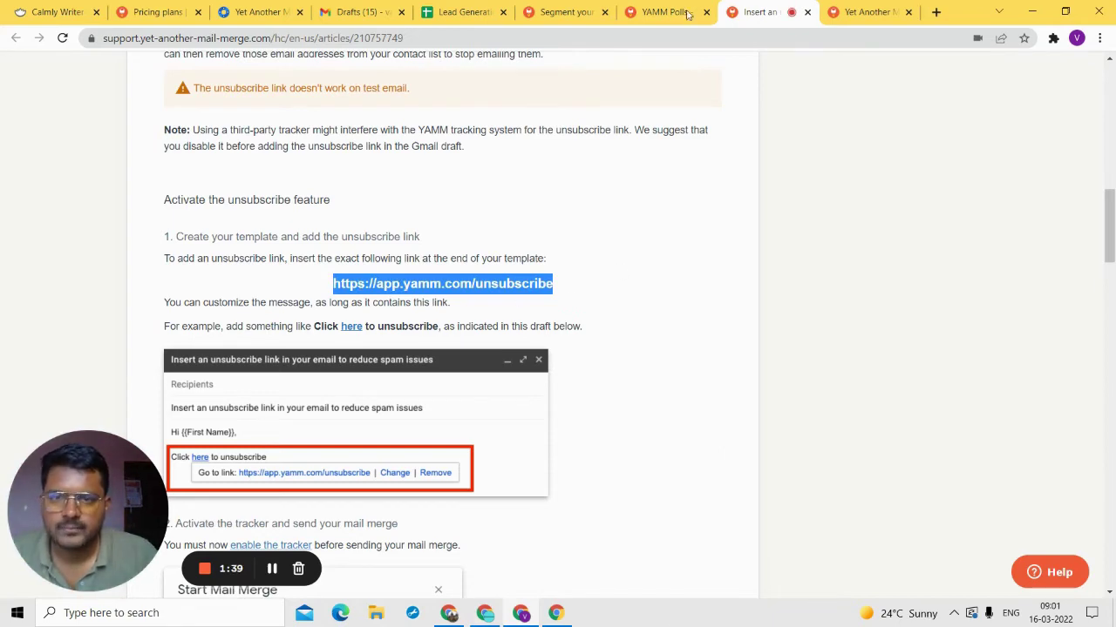
{"action": "left_click", "coordinate": [462, 11]}
{"action": "left_click", "coordinate": [372, 7]}
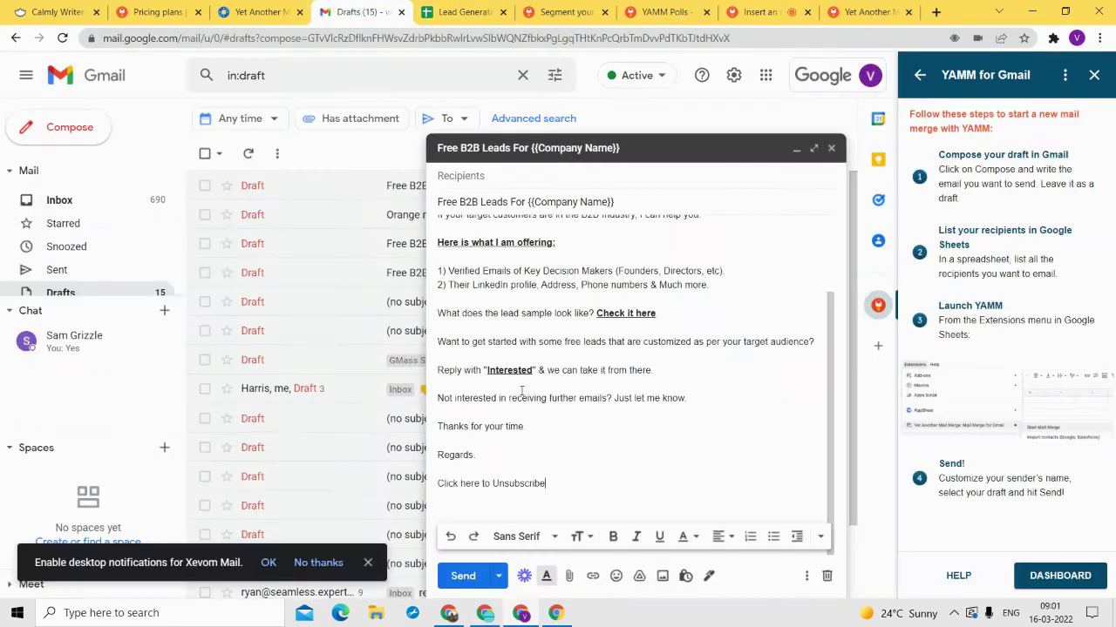
{"action": "double_click", "coordinate": [466, 484]}
{"action": "left_click", "coordinate": [465, 484]}
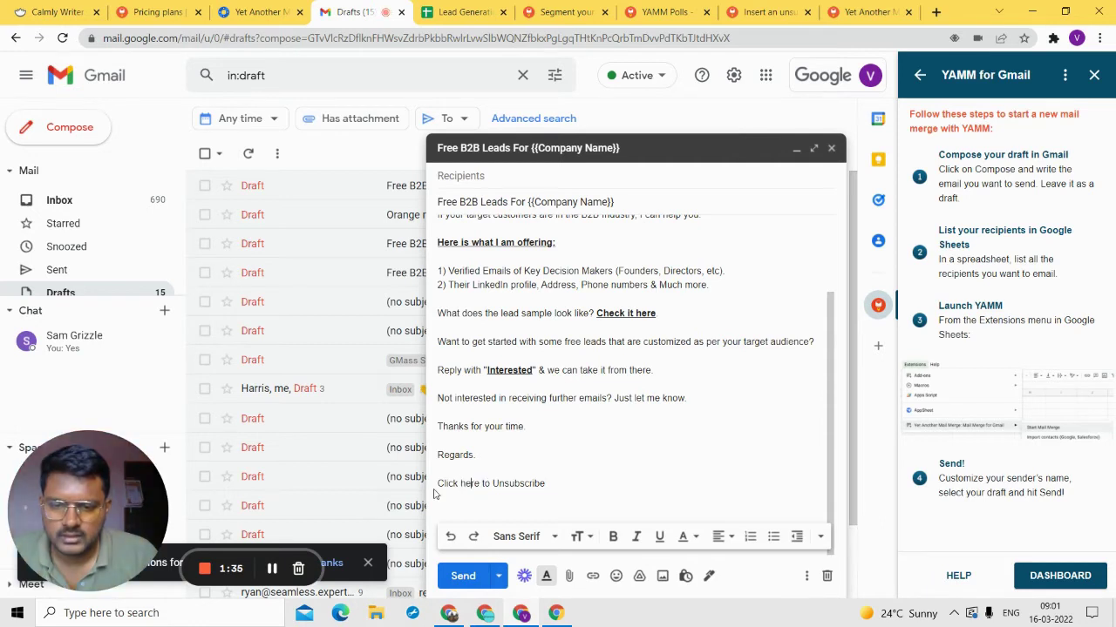
{"action": "double_click", "coordinate": [470, 484]}
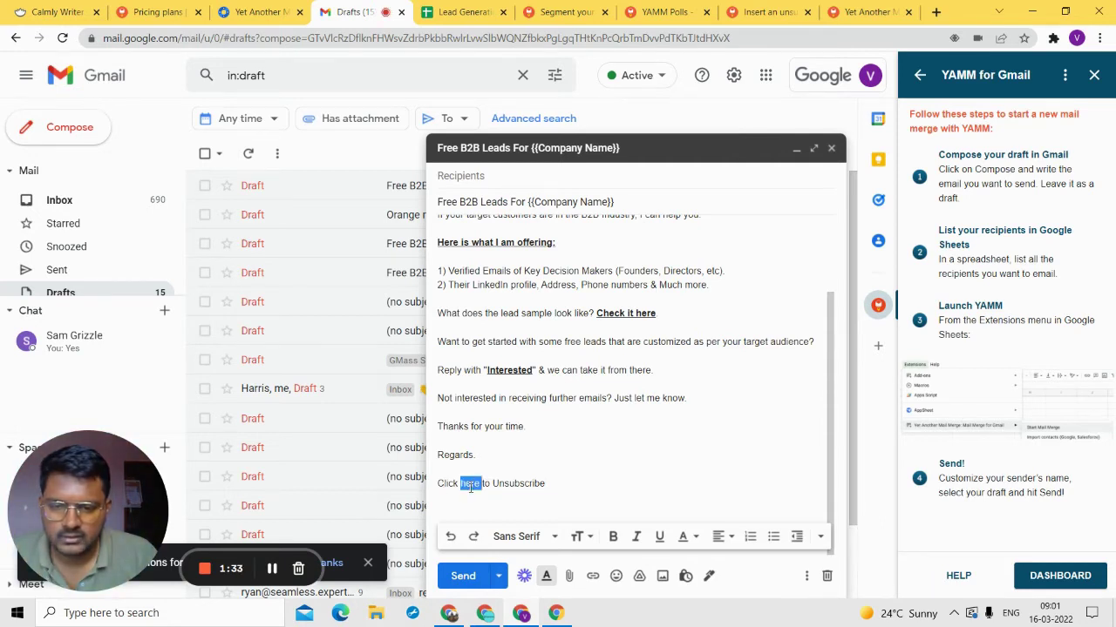
{"action": "left_click", "coordinate": [457, 484]}
{"action": "left_click_drag", "start_coordinate": [439, 483], "coordinate": [480, 484]}
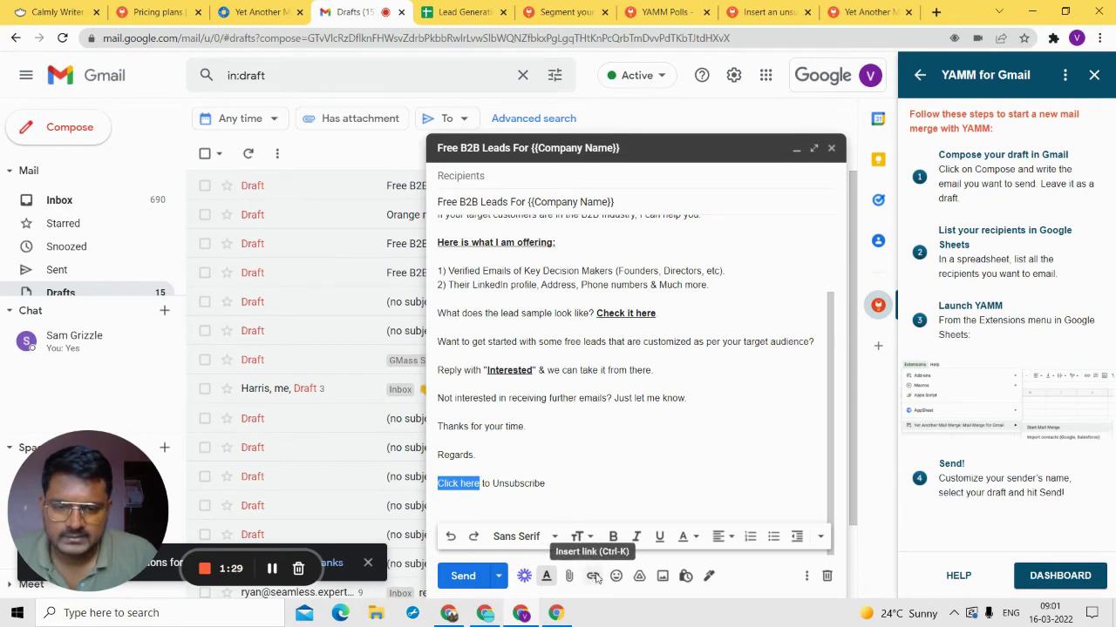
{"action": "left_click", "coordinate": [592, 576]}
{"action": "key", "text": "ctrl+v"}
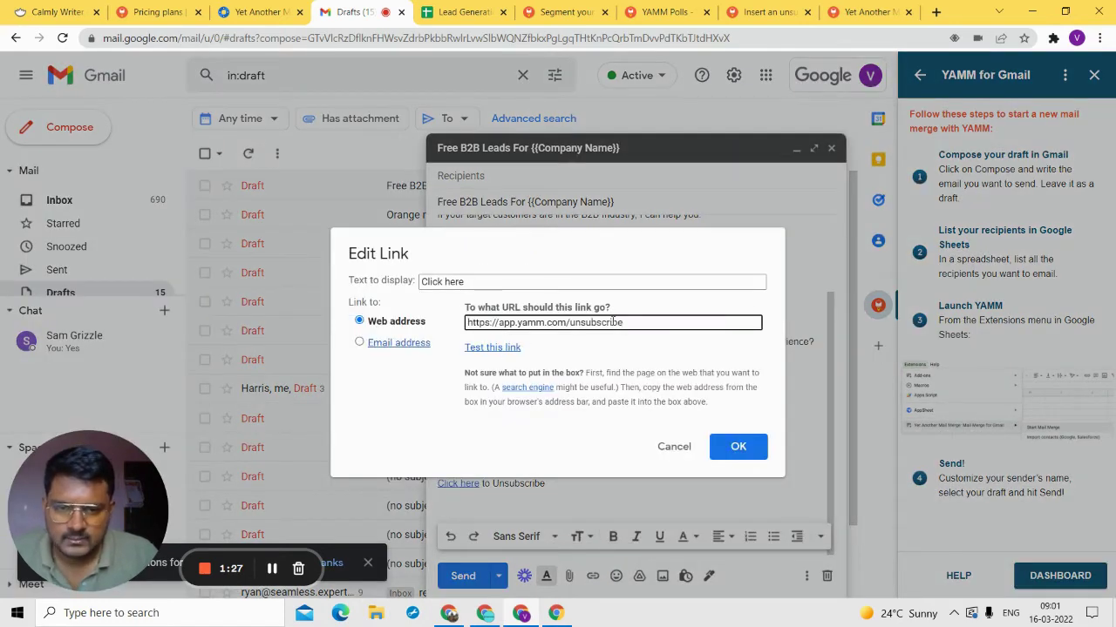
{"action": "left_click", "coordinate": [736, 447]}
{"action": "left_click", "coordinate": [492, 443]}
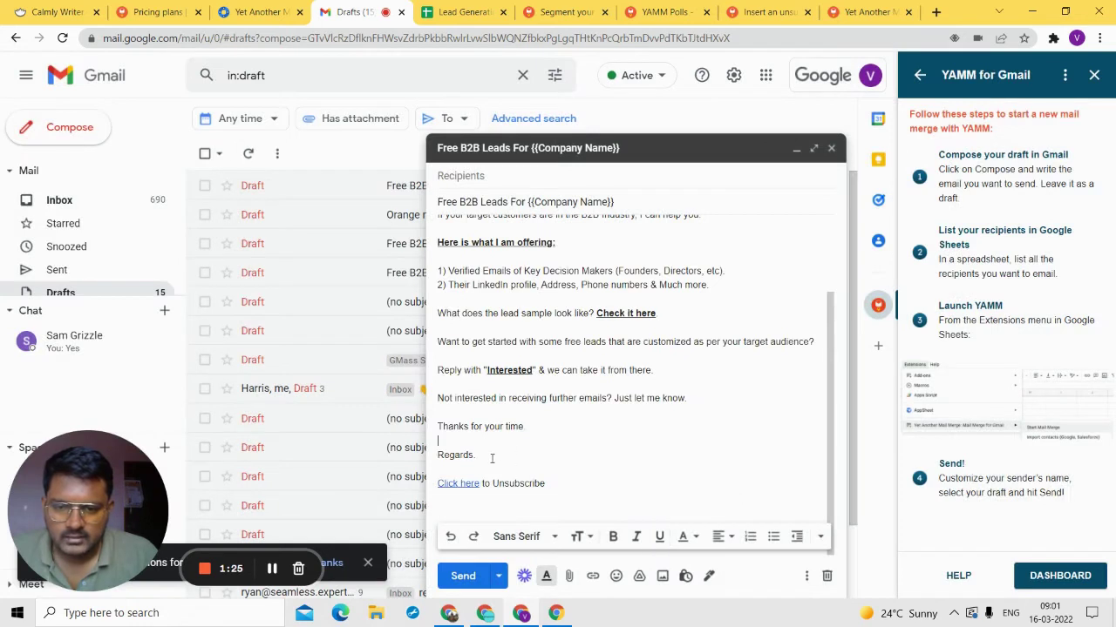
- Make the linked "Click here" text in the unsubscribe line bold
{"action": "left_click_drag", "start_coordinate": [438, 485], "coordinate": [481, 484]}
{"action": "left_click", "coordinate": [612, 536]}
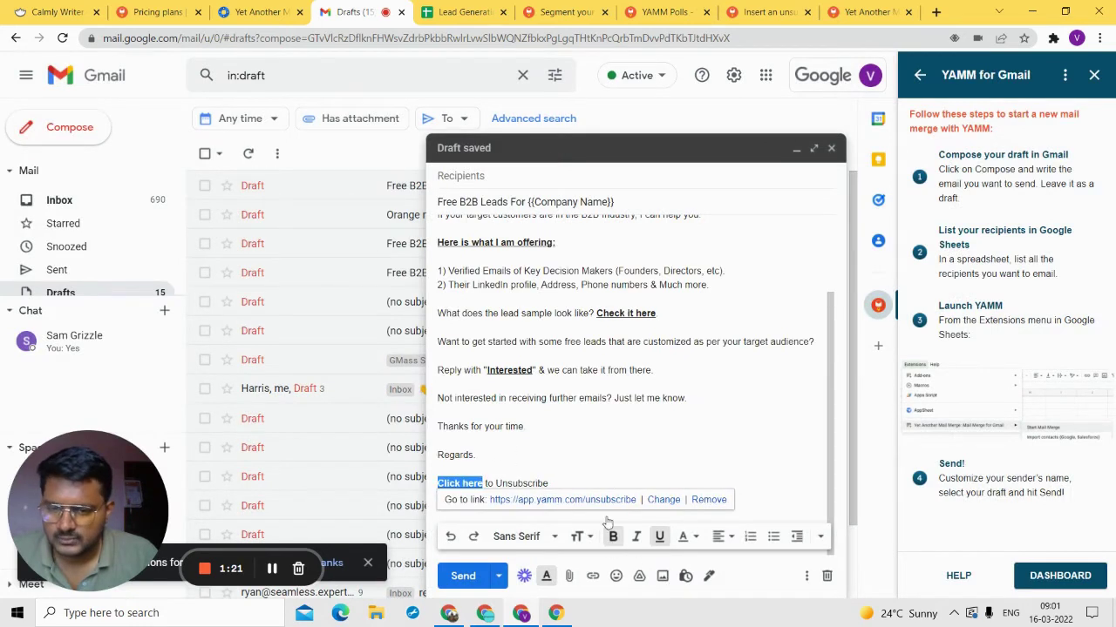
{"action": "left_click", "coordinate": [531, 445]}
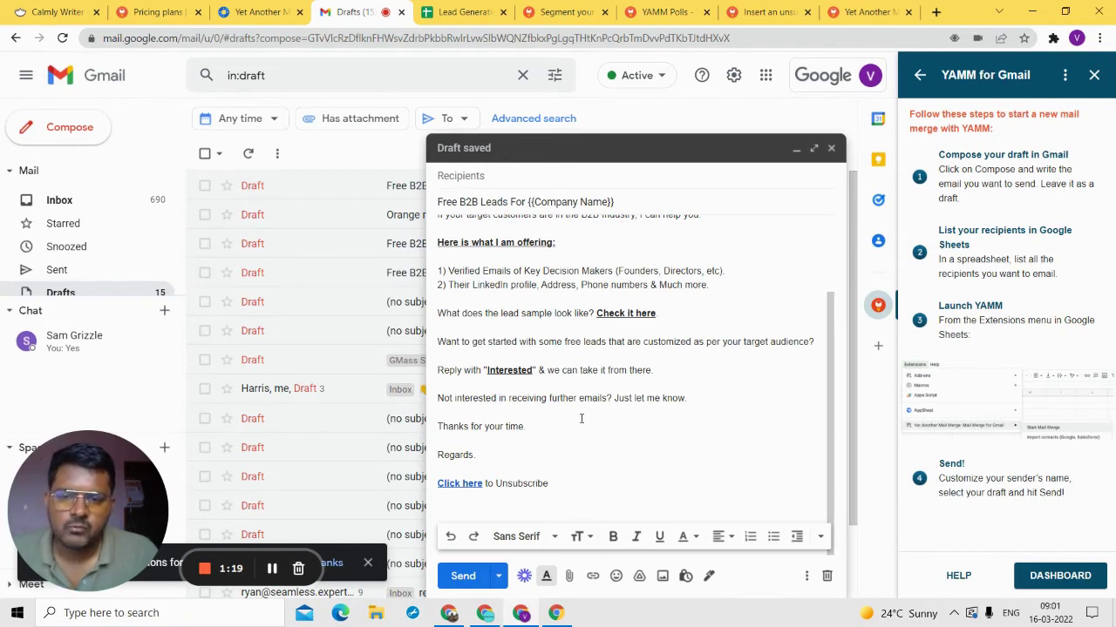
- Switch to the Lead Generation Email Campaigns sheet, restart the YAMM mail merge and open its alias, filters and personalized attachments options
{"action": "left_click", "coordinate": [442, 8]}
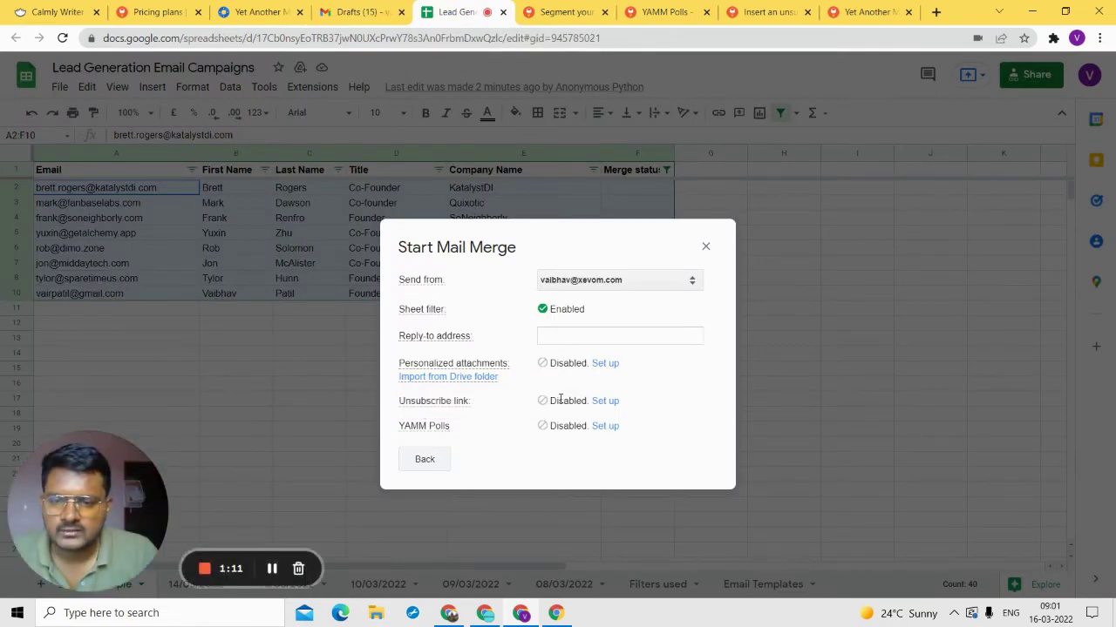
{"action": "left_click", "coordinate": [708, 253]}
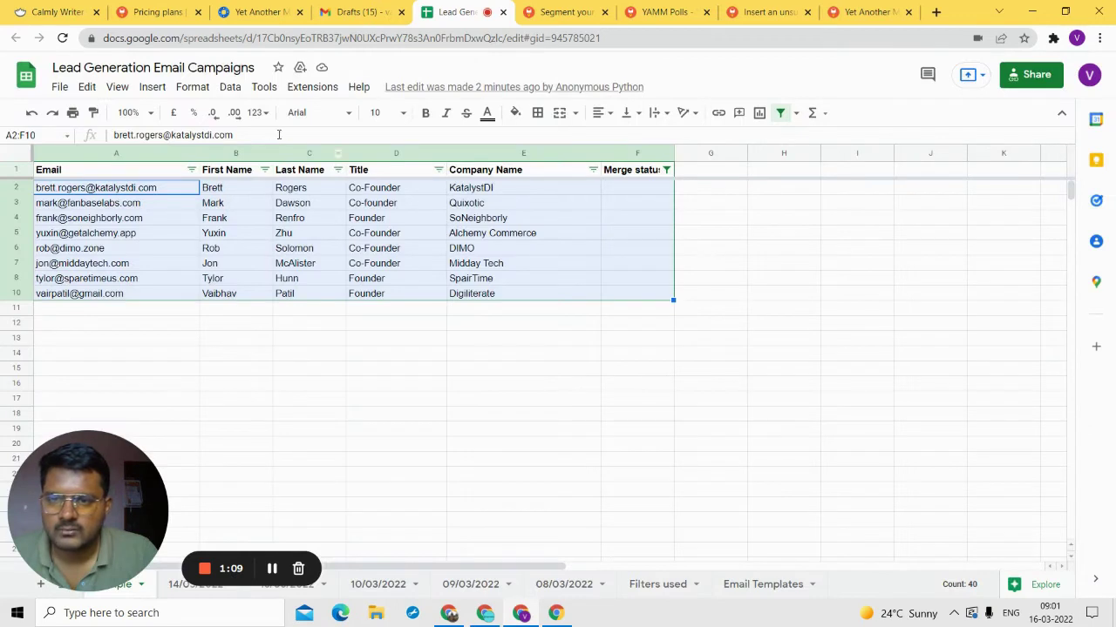
{"action": "left_click", "coordinate": [316, 90]}
{"action": "mouse_move", "coordinate": [433, 237]}
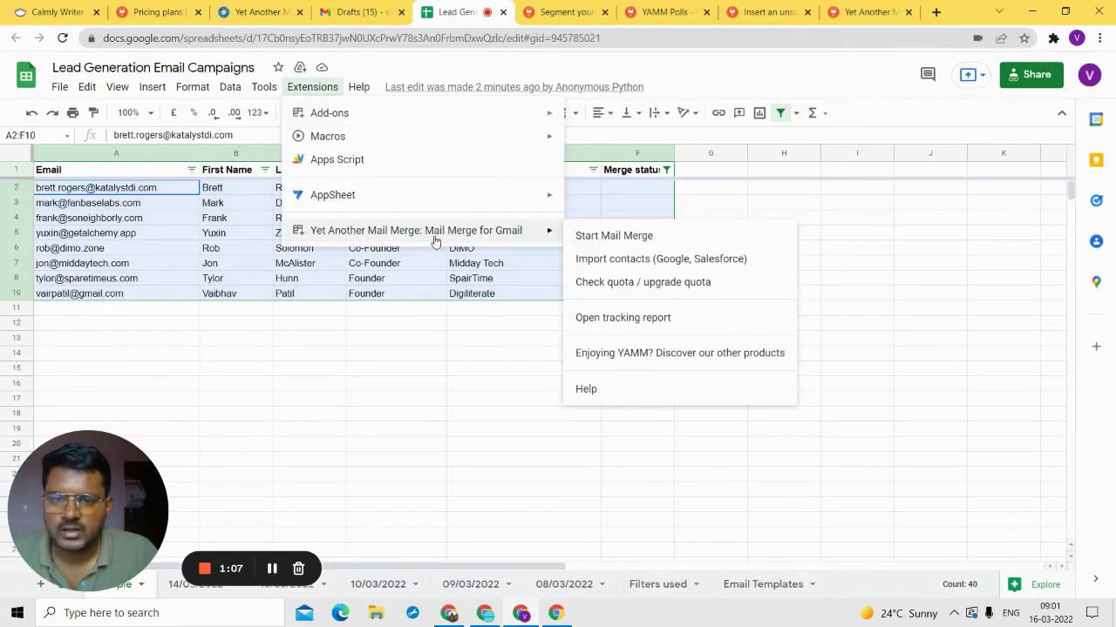
{"action": "left_click", "coordinate": [608, 237]}
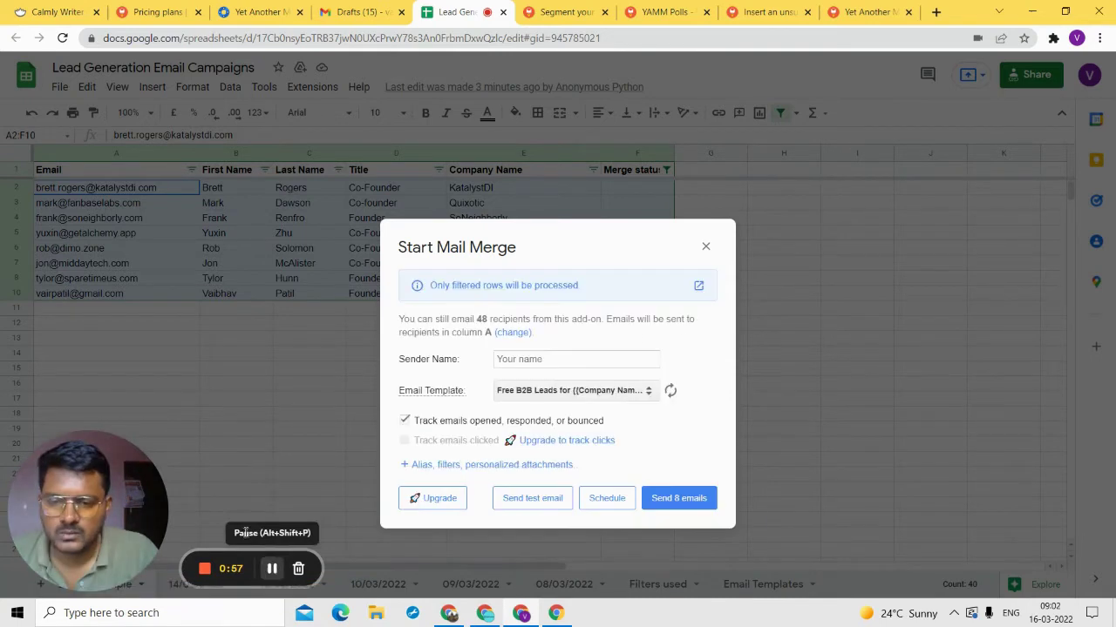
{"action": "left_click", "coordinate": [444, 464]}
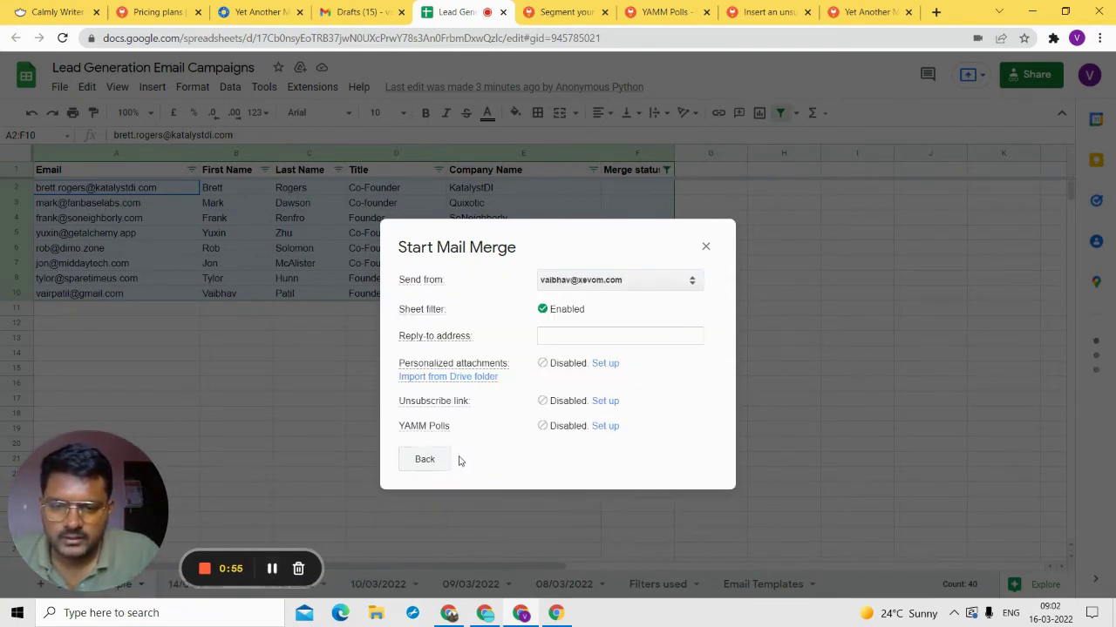
- Minimize the draft in Gmail and choose "Free B2B Leads For {{Company Name}}" as the email template of the mail merge
{"action": "left_click", "coordinate": [424, 471]}
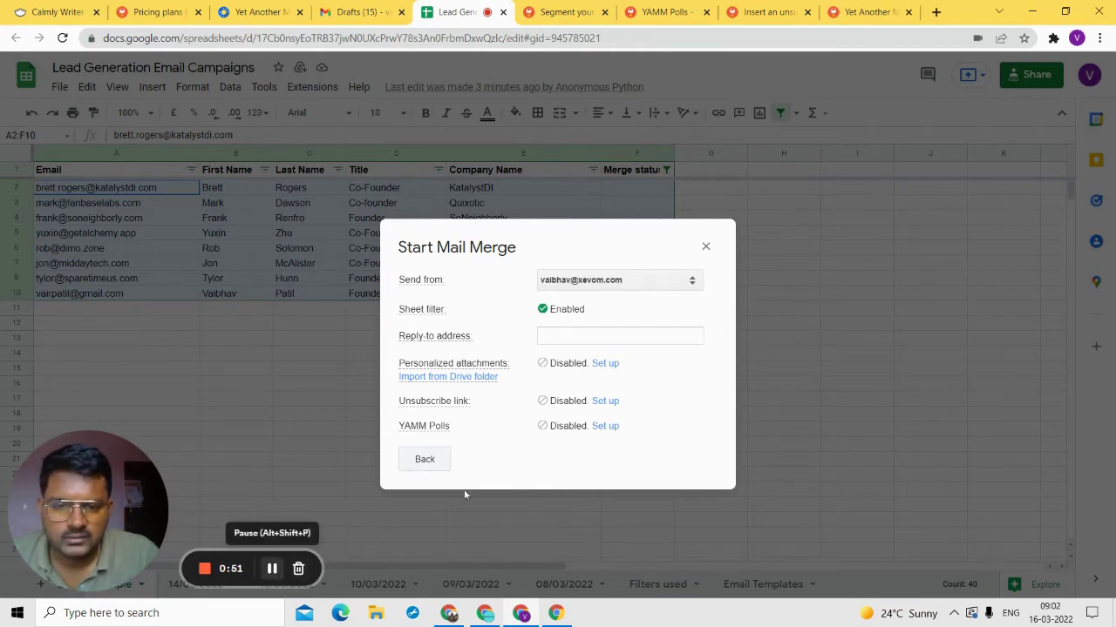
{"action": "left_click", "coordinate": [392, 9]}
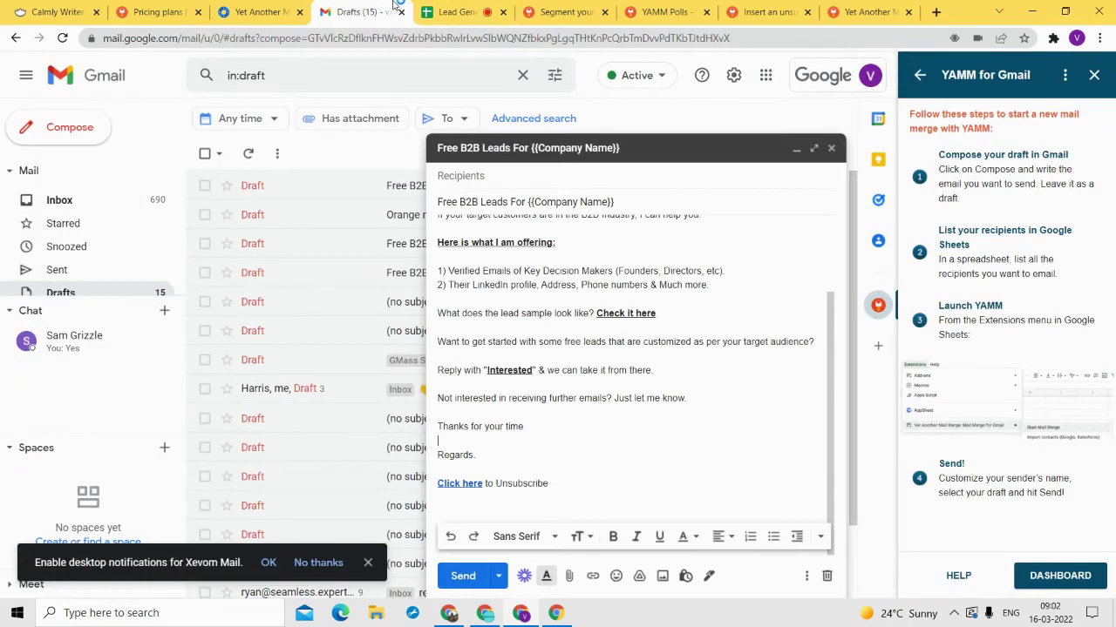
{"action": "left_click", "coordinate": [795, 150]}
{"action": "left_click", "coordinate": [454, 12]}
{"action": "left_click", "coordinate": [434, 462]}
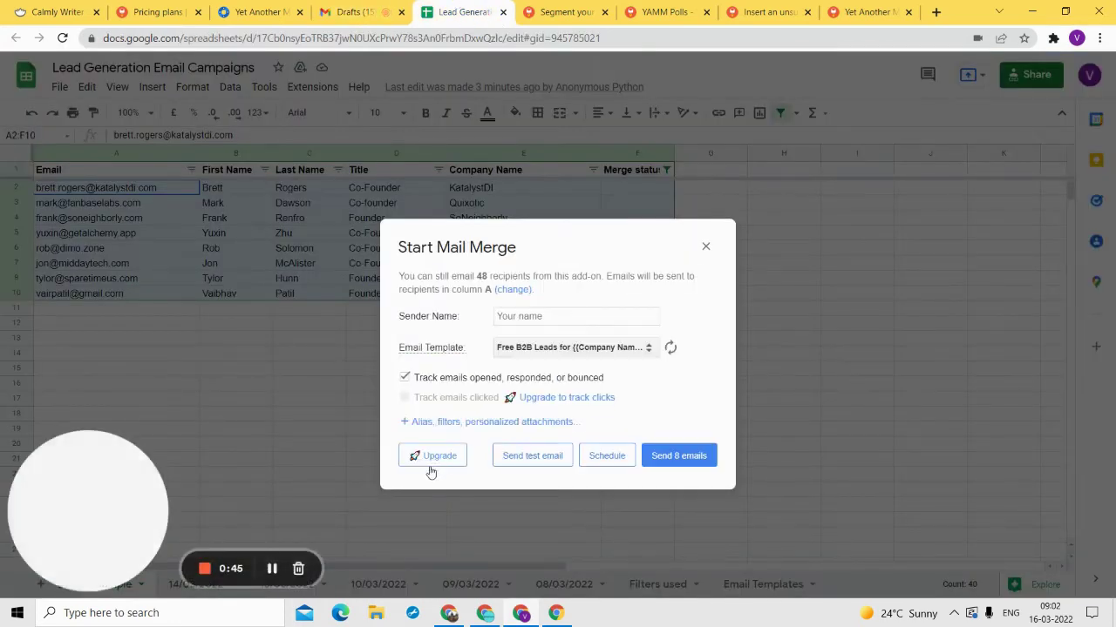
{"action": "left_click", "coordinate": [566, 347]}
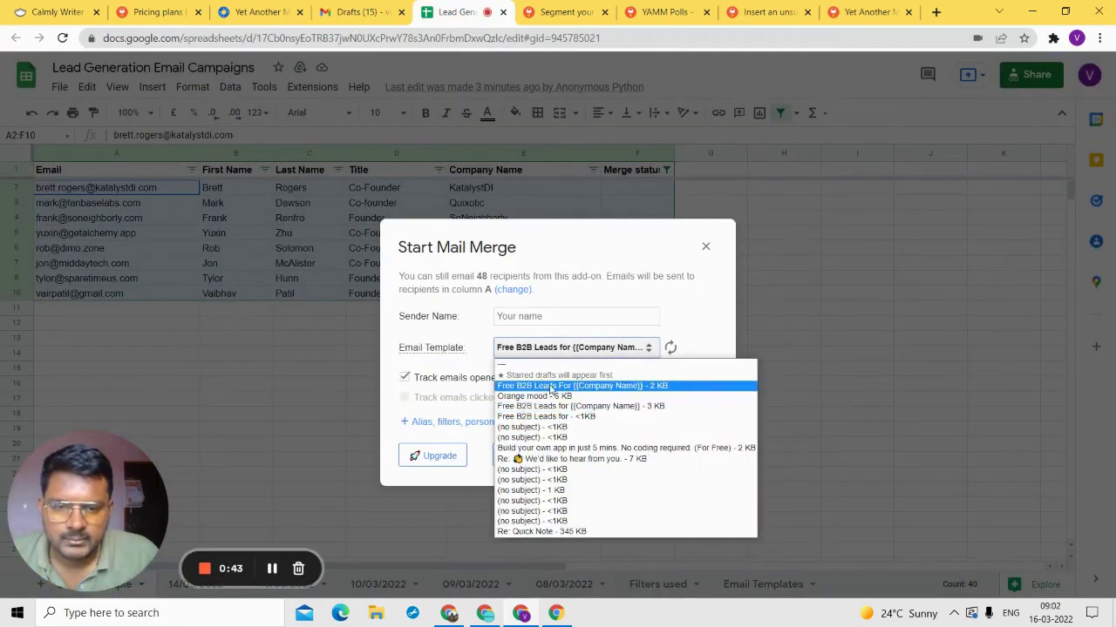
{"action": "left_click", "coordinate": [551, 387]}
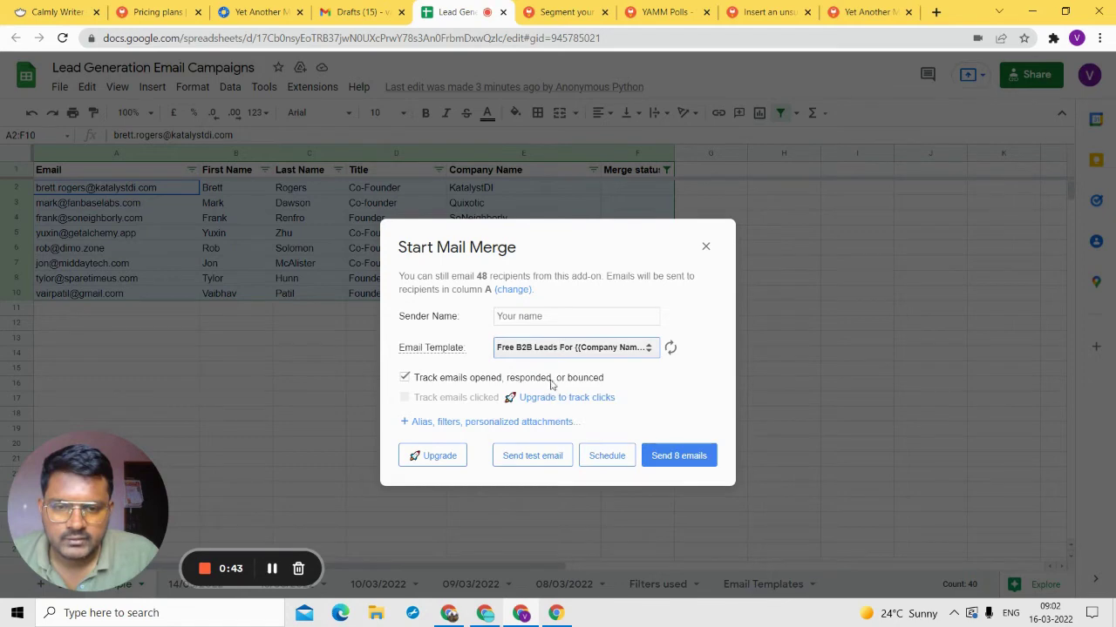
- Review the Gmail draft down to its unsubscribe line and minimize it again
{"action": "left_click", "coordinate": [353, 11]}
{"action": "left_click", "coordinate": [698, 581]}
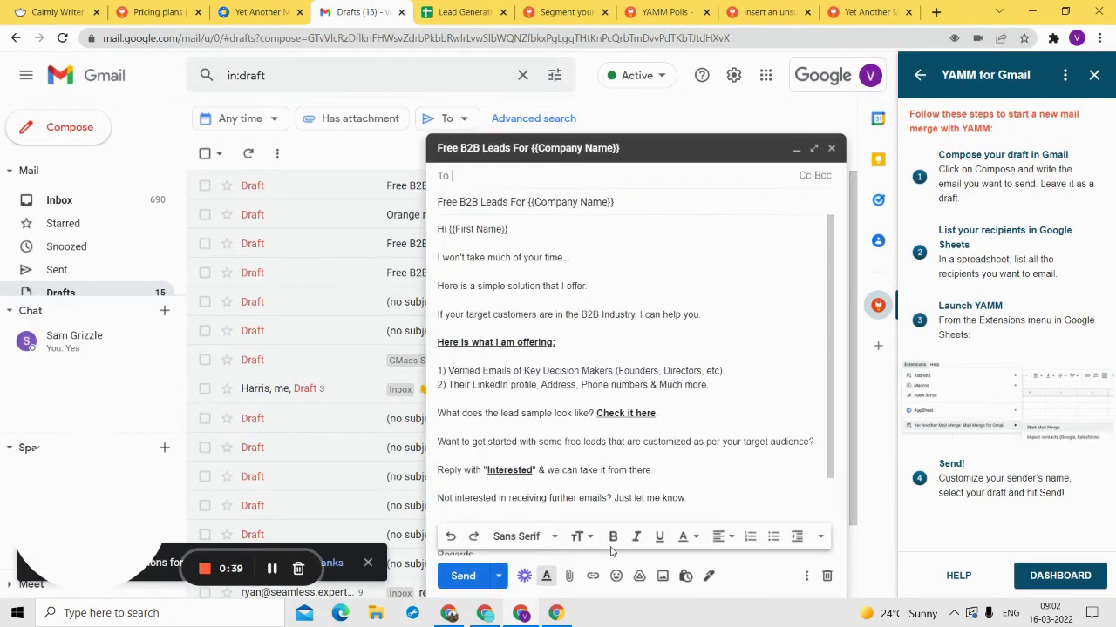
{"action": "left_click", "coordinate": [610, 532]}
{"action": "scroll", "coordinate": [610, 392], "scroll_direction": "down", "scroll_amount": 2}
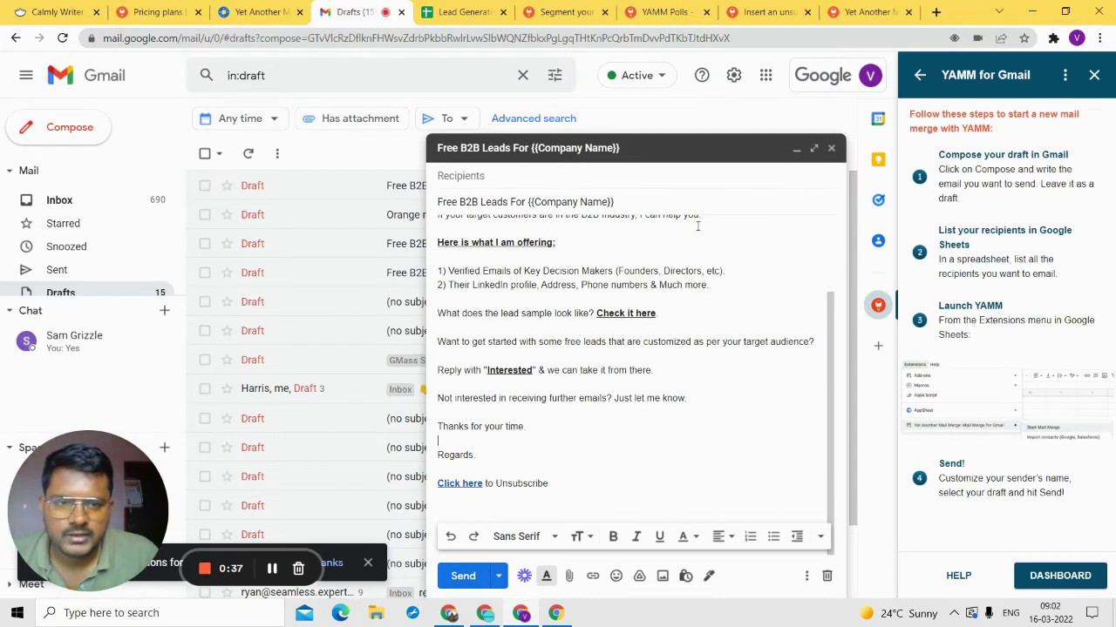
{"action": "left_click", "coordinate": [796, 149]}
- Return to the sheet and check the unsubscribe link and YAMM Polls settings in the mail merge's additional options
{"action": "left_click", "coordinate": [462, 11]}
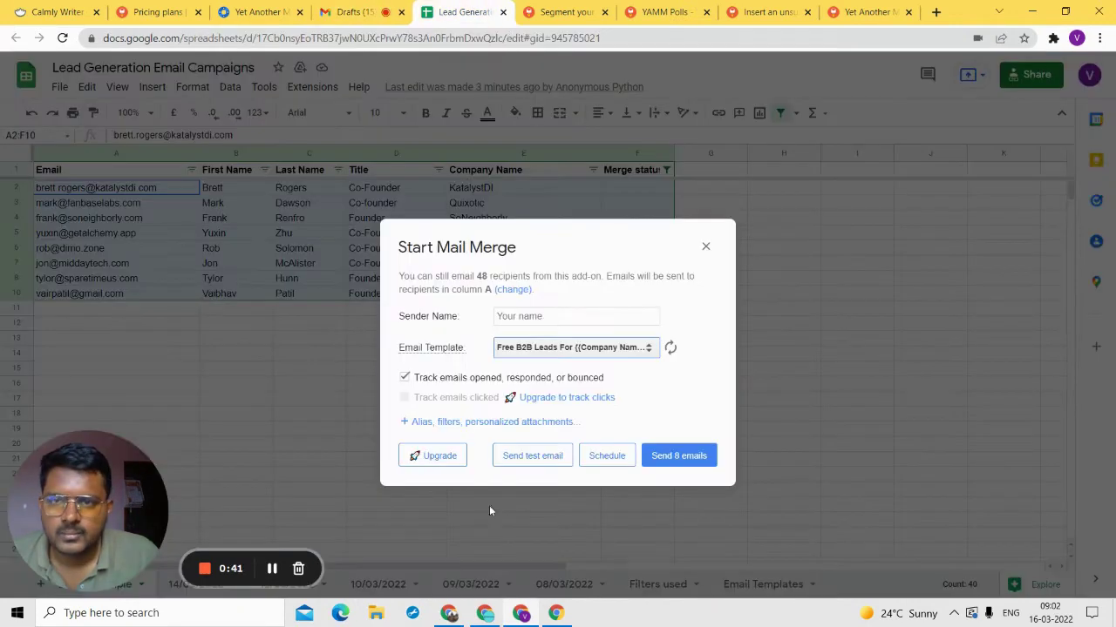
{"action": "left_click", "coordinate": [475, 422]}
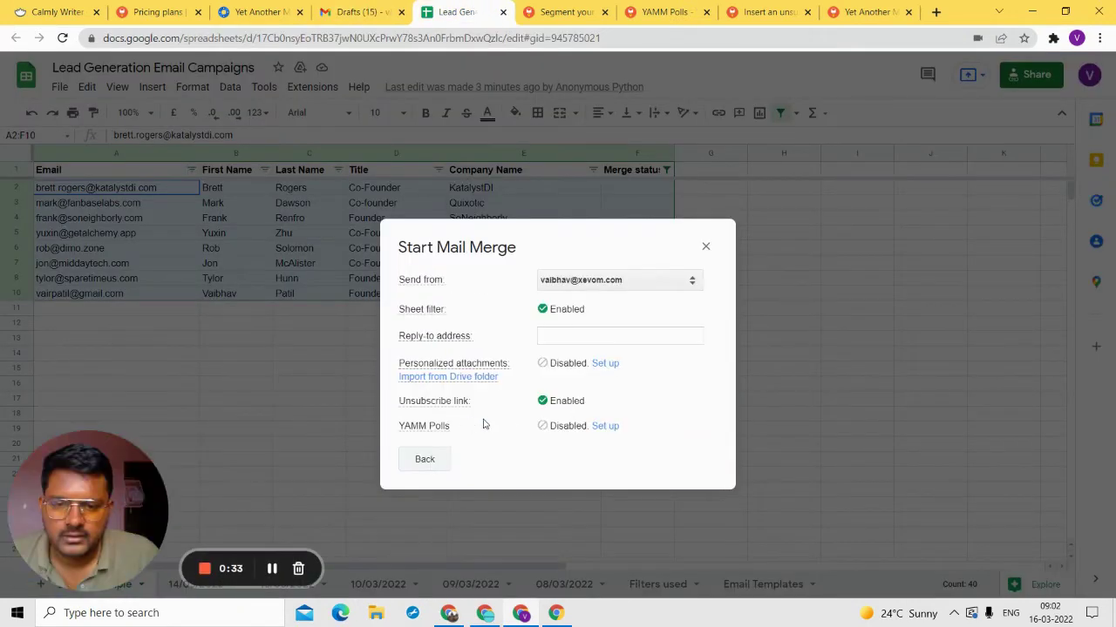
{"action": "mouse_move", "coordinate": [434, 409]}
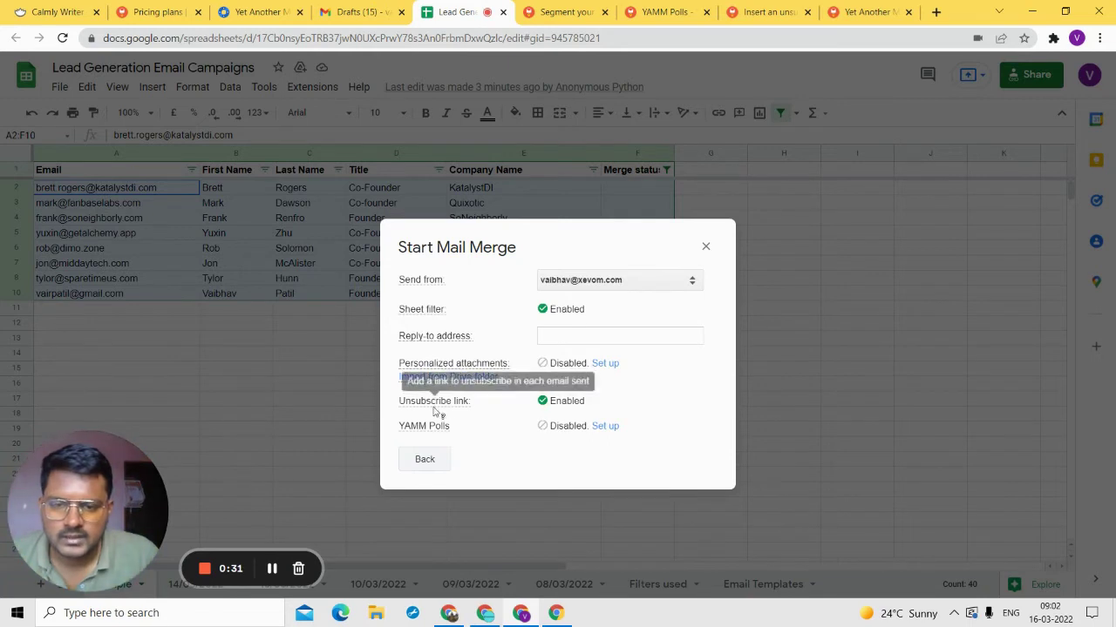
{"action": "mouse_move", "coordinate": [413, 428]}
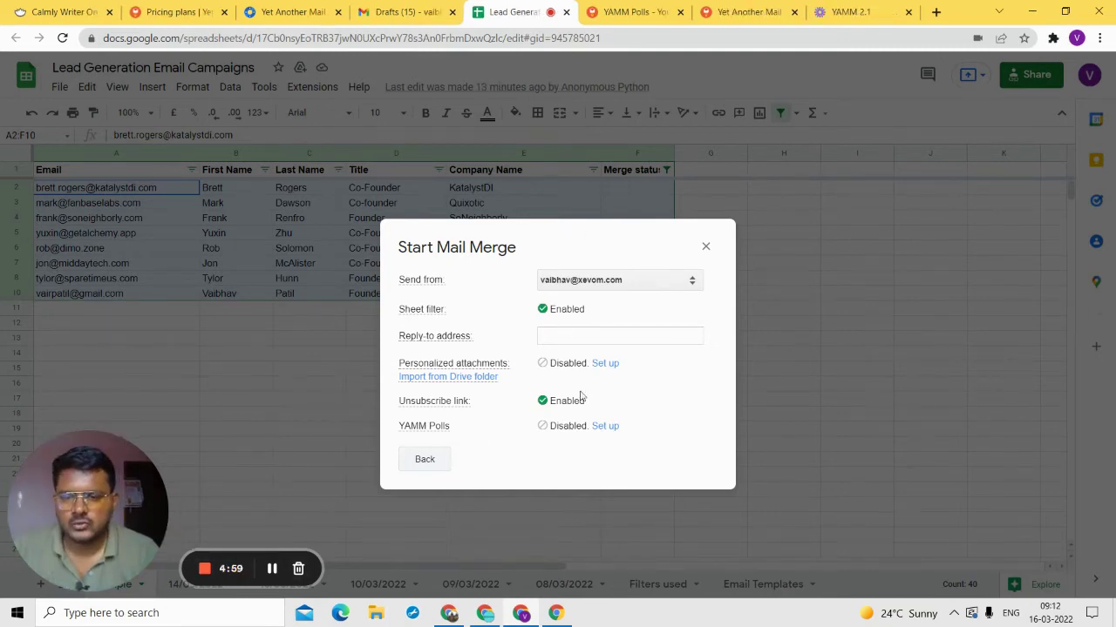
- Open the "Free B2B Leads For {{Company Name}}" draft in Gmail and delete "Just let me know." after "Not interested in receiving further emails?"
{"action": "left_click", "coordinate": [380, 10]}
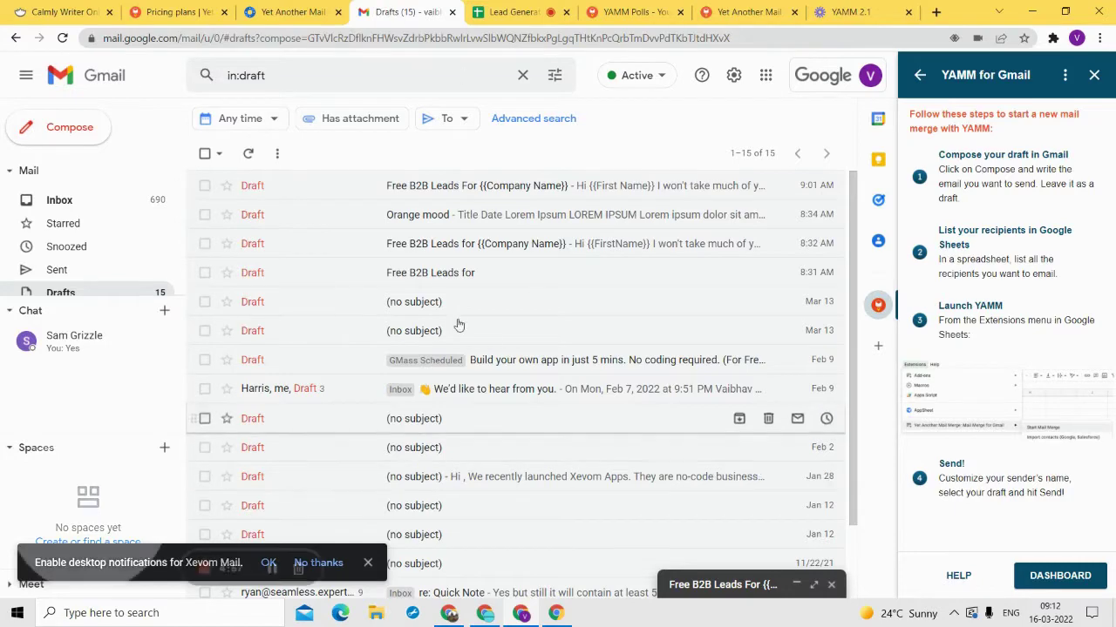
{"action": "left_click", "coordinate": [435, 193]}
{"action": "scroll", "coordinate": [651, 421], "scroll_direction": "down", "scroll_amount": 5}
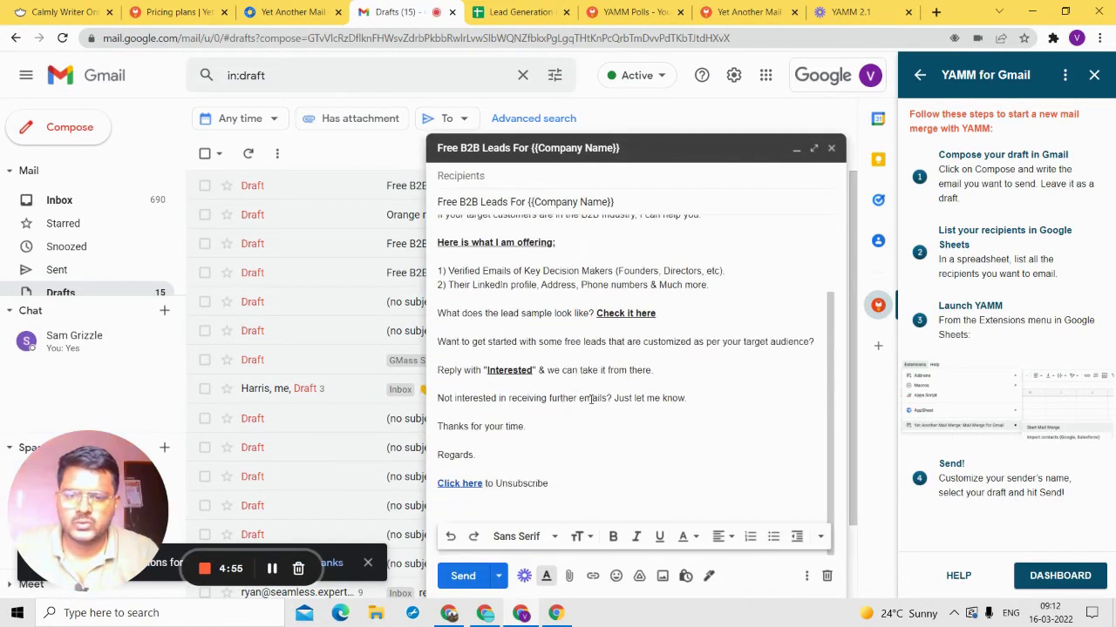
{"action": "scroll", "coordinate": [610, 400], "scroll_direction": "up", "scroll_amount": 1}
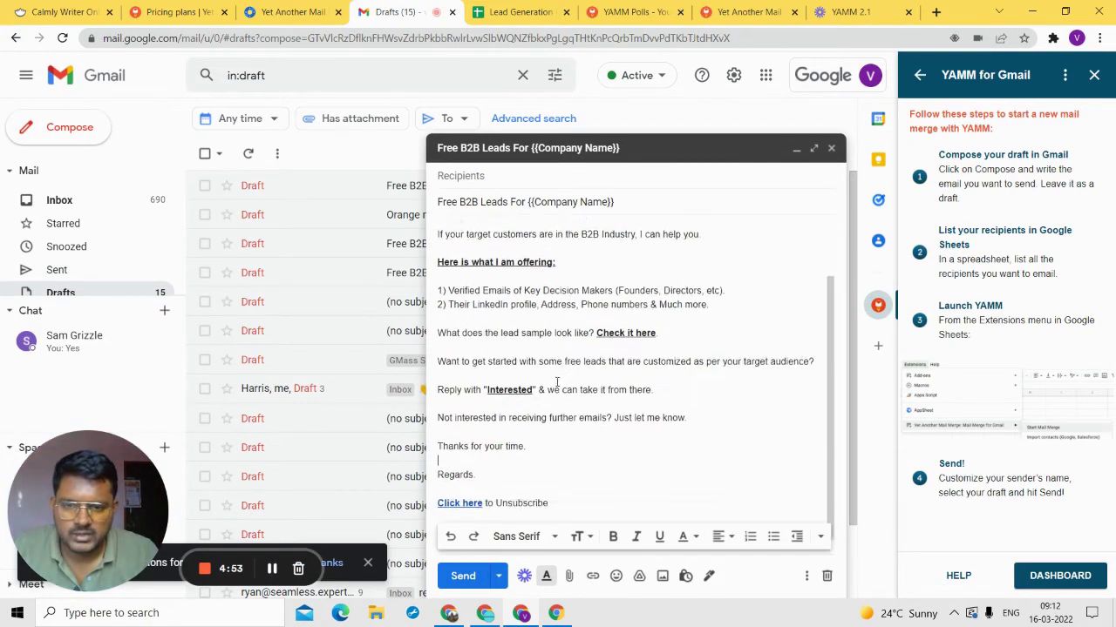
{"action": "scroll", "coordinate": [488, 358], "scroll_direction": "down", "scroll_amount": 1}
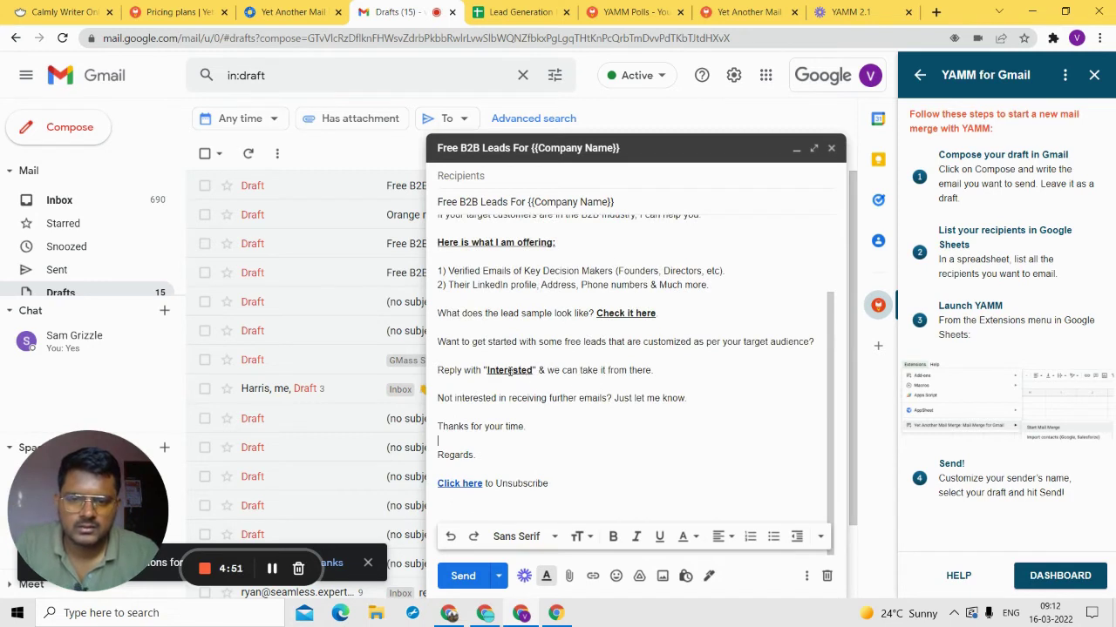
{"action": "triple_click", "coordinate": [510, 370]}
{"action": "left_click", "coordinate": [578, 371]}
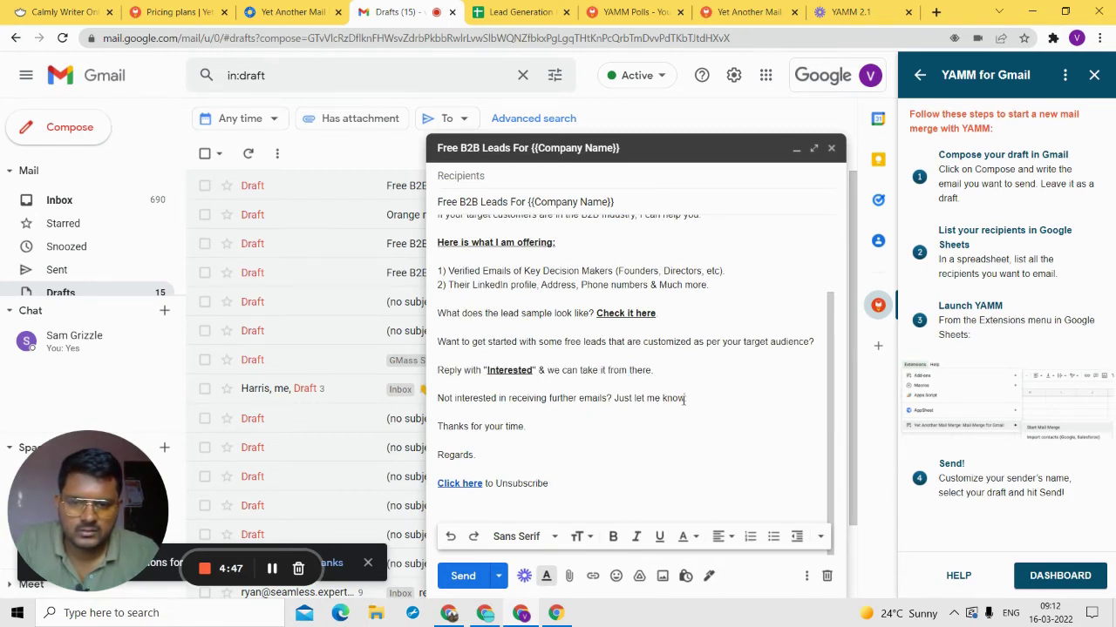
{"action": "key", "text": "BackSpace"}
{"action": "key", "text": "BackSpace"}
{"action": "key", "text": "BackSpace"}
{"action": "key", "text": "BackSpace"}
{"action": "key", "text": "BackSpace"}
{"action": "key", "text": "BackSpace"}
{"action": "key", "text": "BackSpace"}
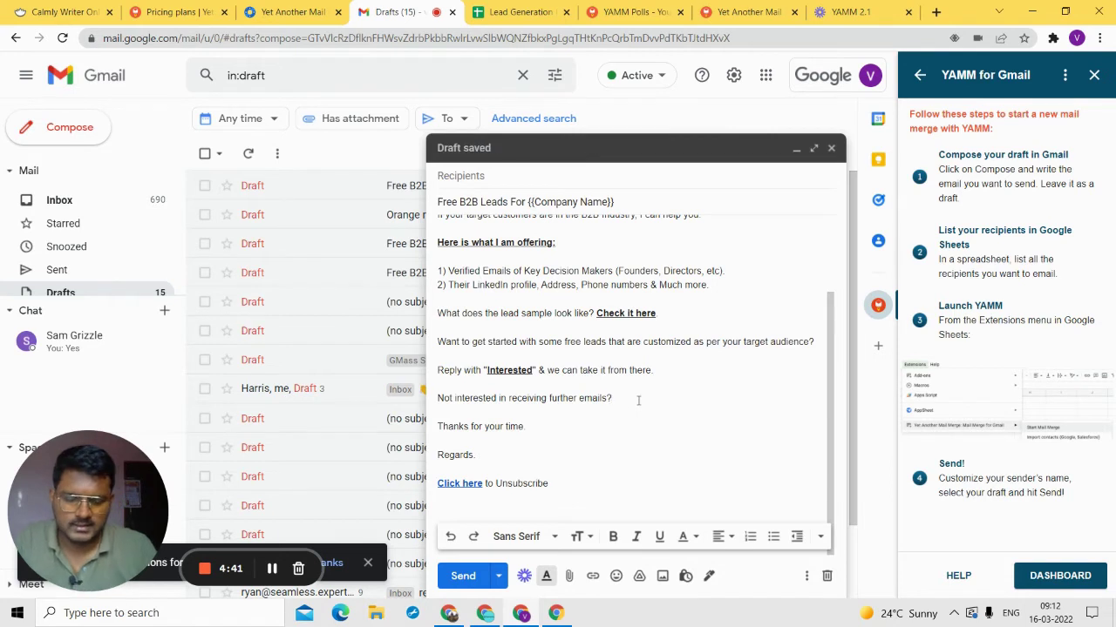
- Add the line "Yes | No" below the question "Not interested in receiving further emails?", separated by a blank line
{"action": "key", "text": "Return"}
{"action": "key", "text": "Return"}
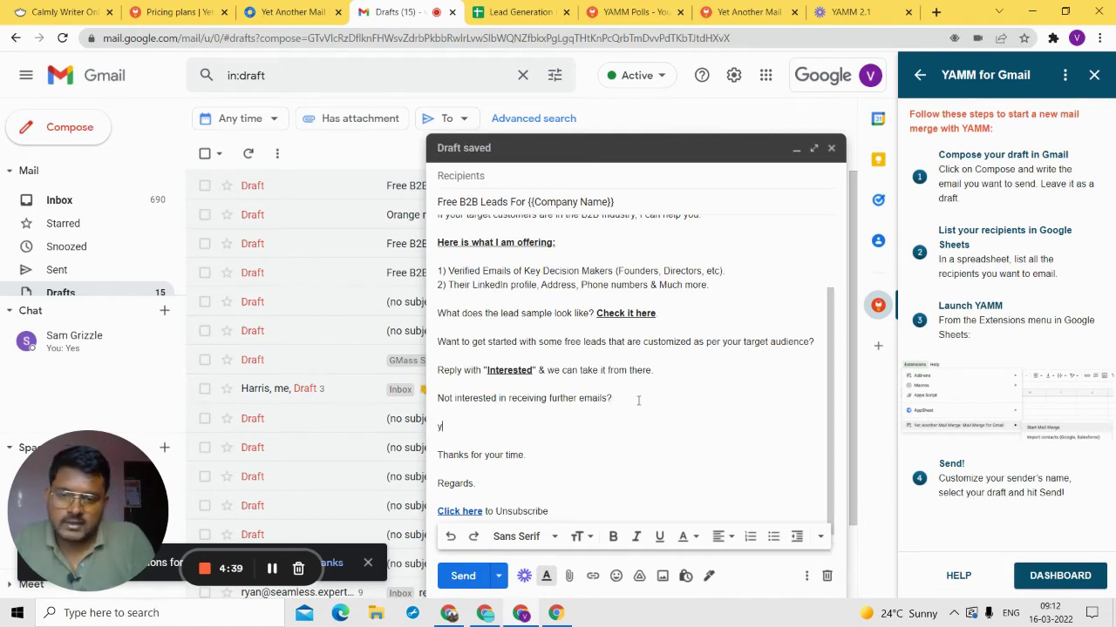
{"action": "key", "text": "BackSpace"}
{"action": "key", "text": "BackSpace"}
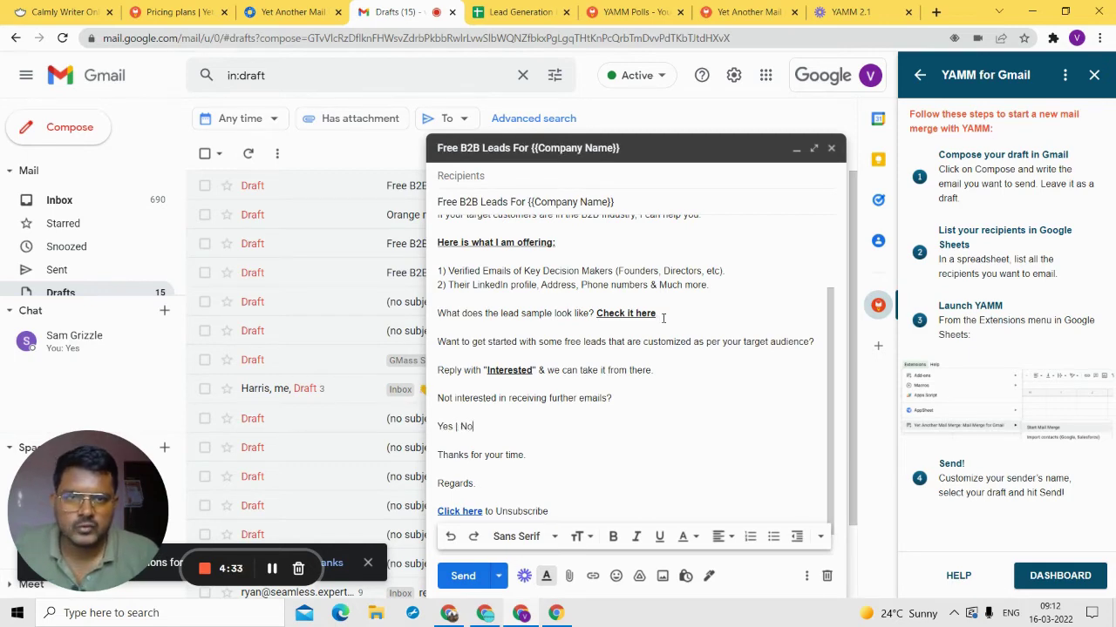
{"action": "left_click", "coordinate": [632, 11]}
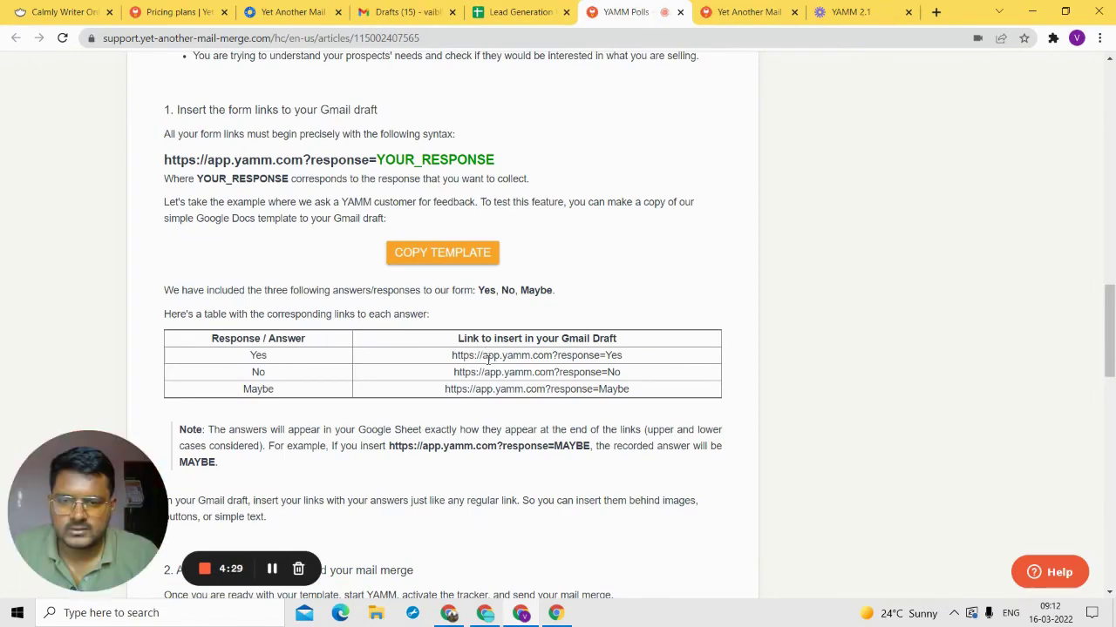
{"action": "triple_click", "coordinate": [488, 358]}
{"action": "key", "text": "ctrl+c"}
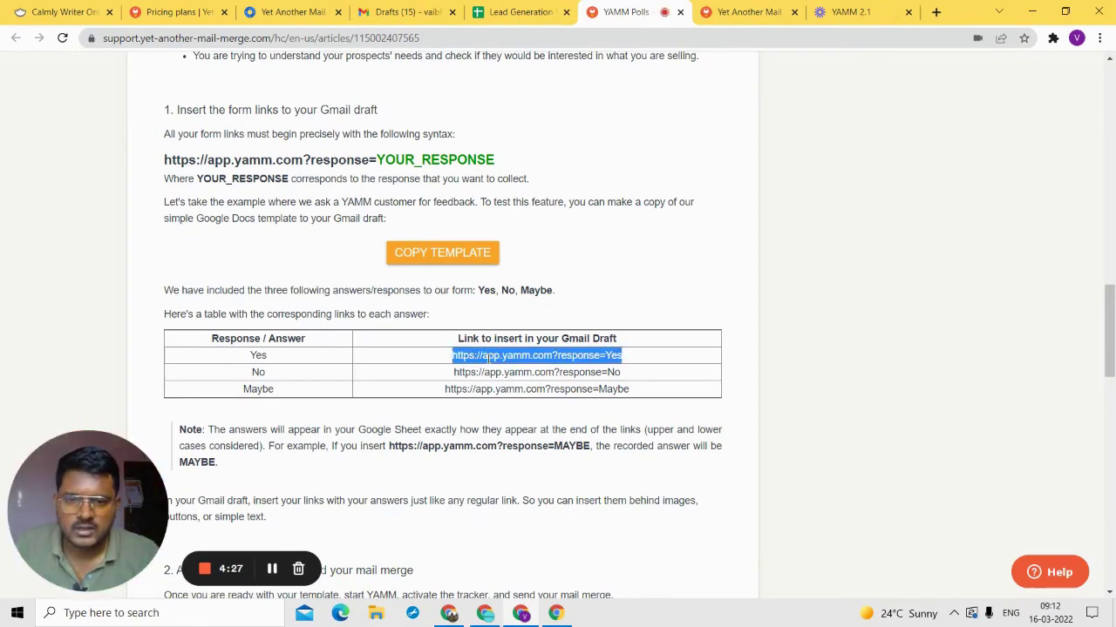
{"action": "left_click", "coordinate": [408, 12]}
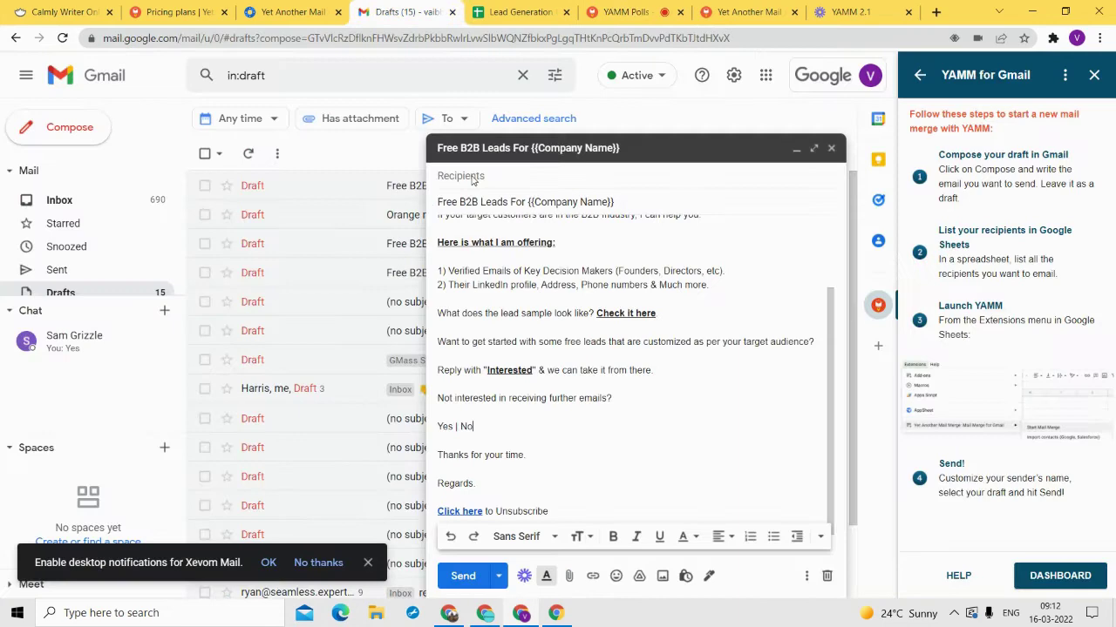
{"action": "double_click", "coordinate": [446, 427]}
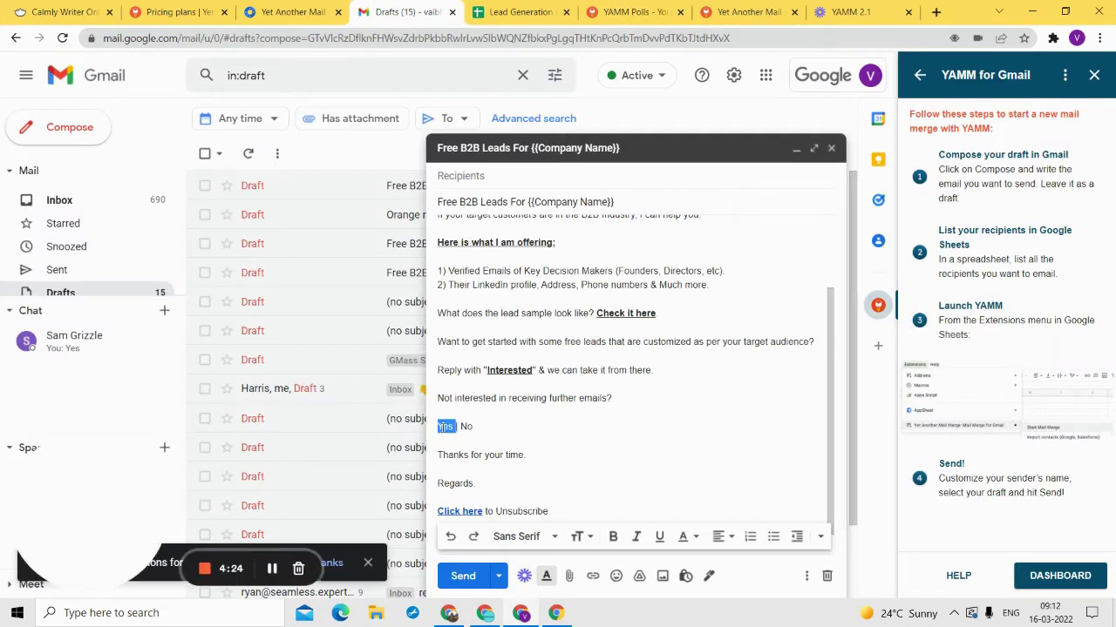
{"action": "left_click", "coordinate": [597, 577]}
{"action": "key", "text": "ctrl+v"}
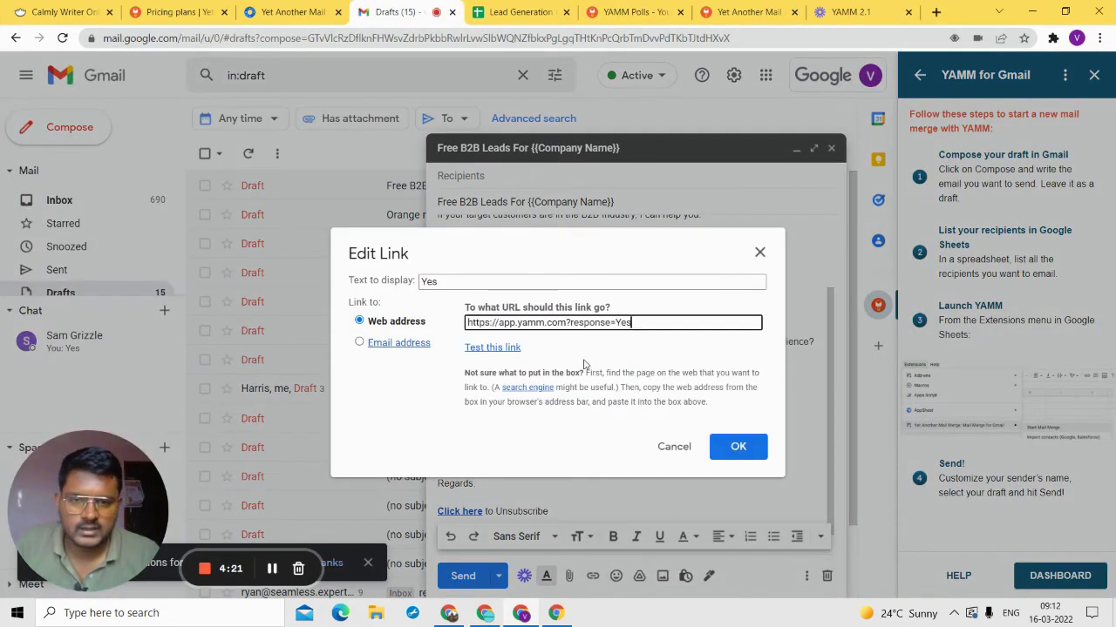
{"action": "double_click", "coordinate": [621, 324]}
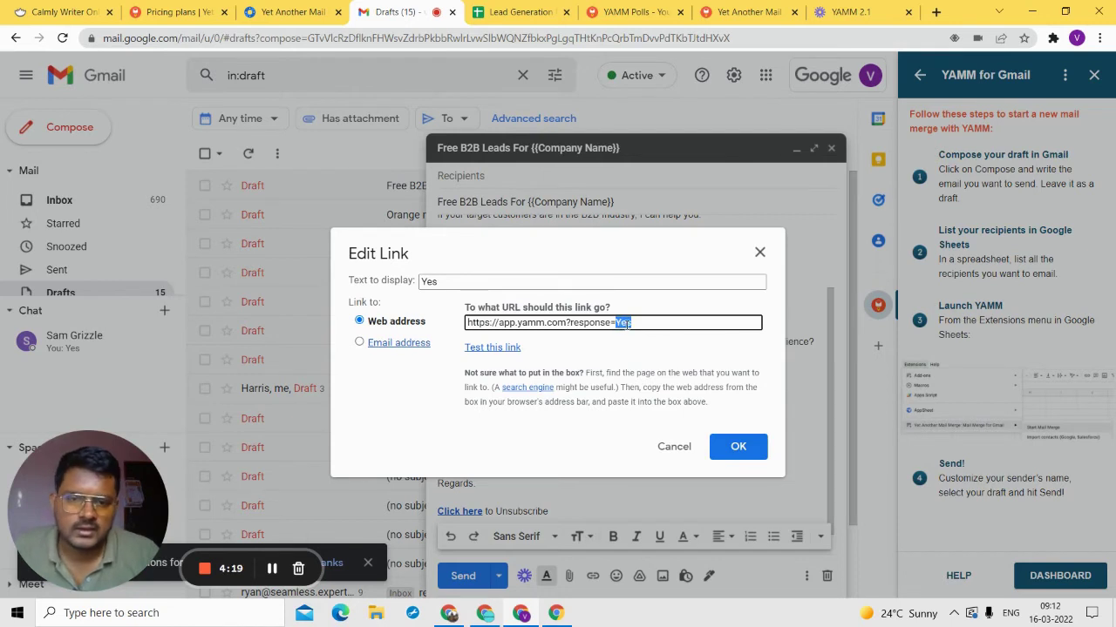
{"action": "left_click", "coordinate": [627, 323]}
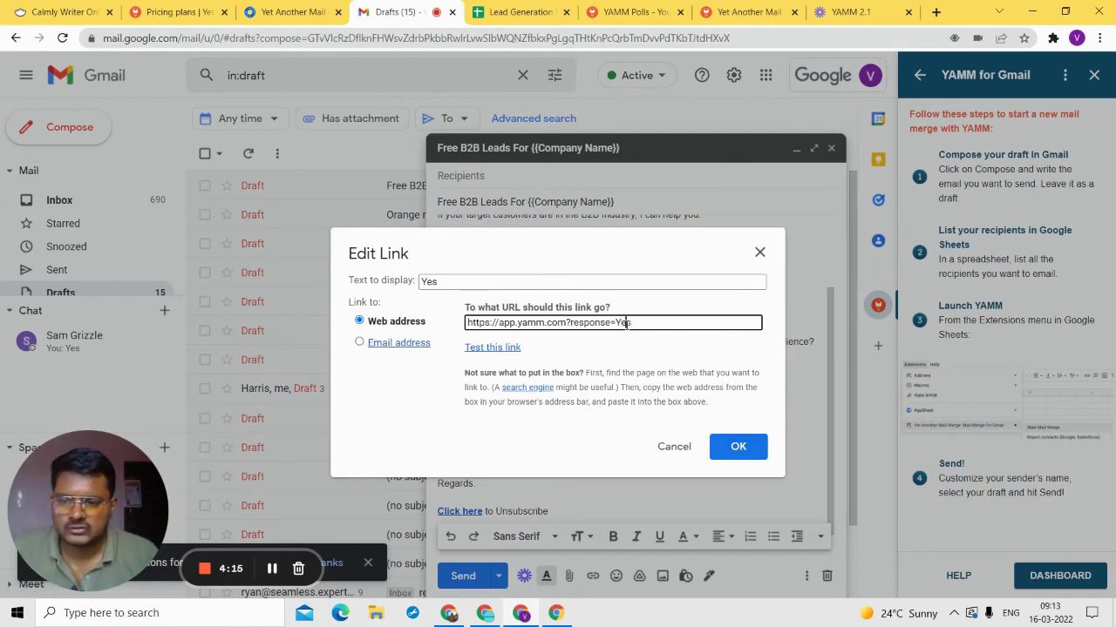
{"action": "left_click", "coordinate": [737, 447]}
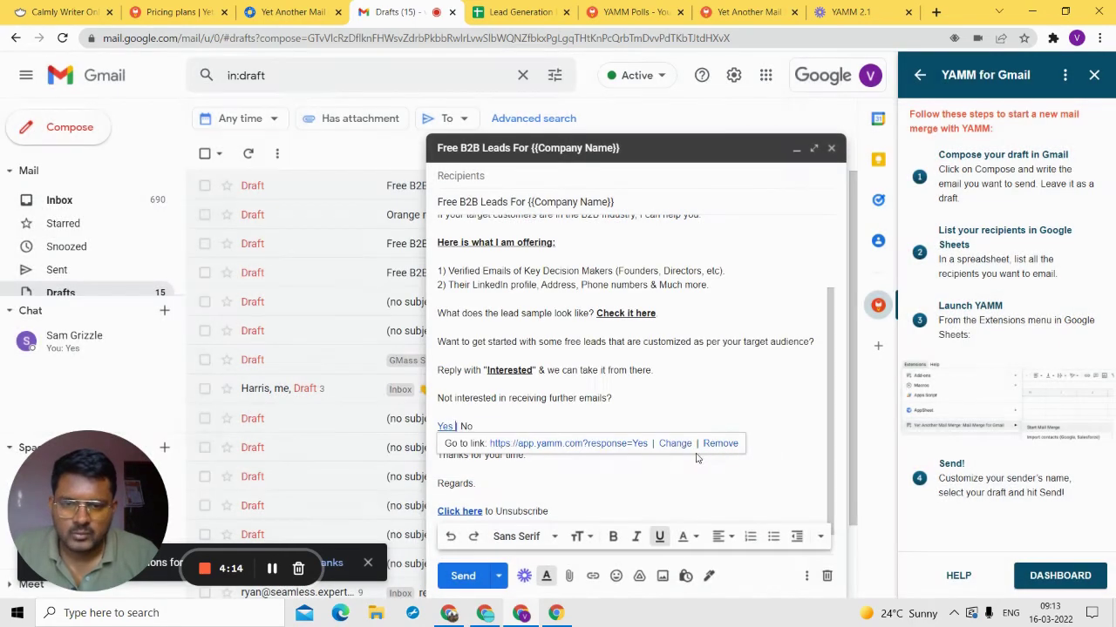
{"action": "double_click", "coordinate": [446, 425]}
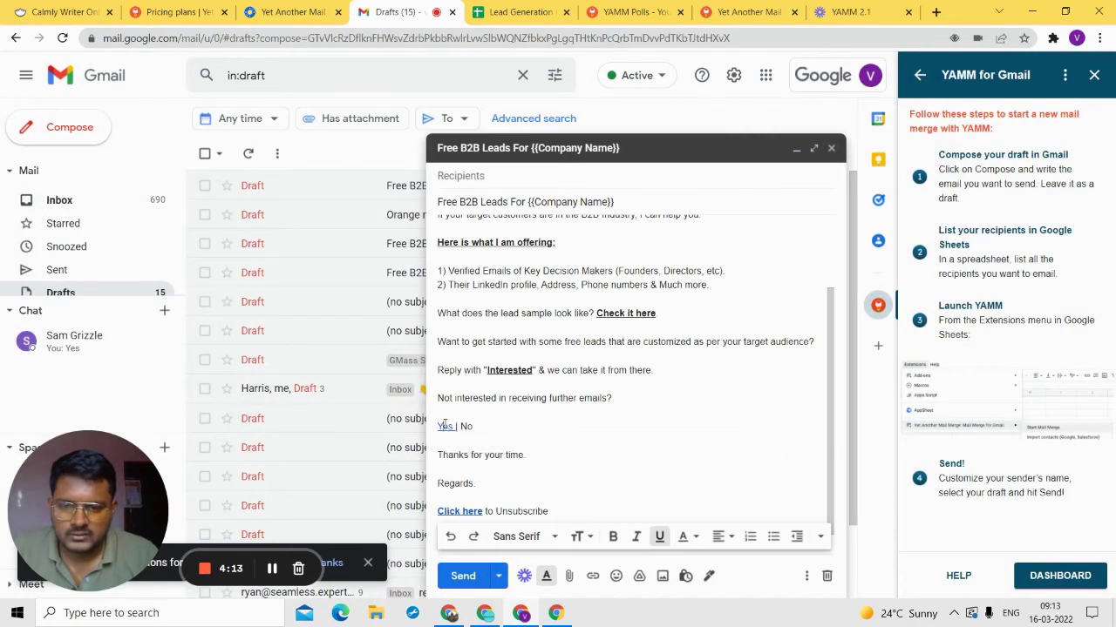
{"action": "left_click", "coordinate": [590, 503]}
{"action": "left_click", "coordinate": [750, 12]}
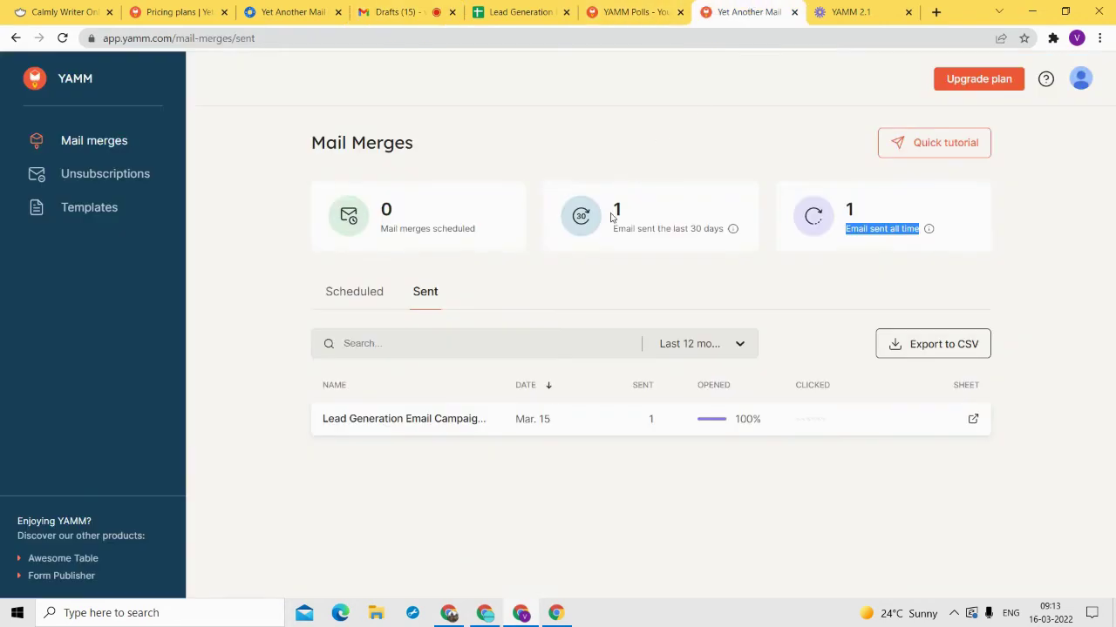
{"action": "left_click", "coordinate": [635, 11]}
{"action": "left_click_drag", "start_coordinate": [503, 372], "coordinate": [530, 372]}
{"action": "triple_click", "coordinate": [530, 372]}
{"action": "key", "text": "ctrl+c"}
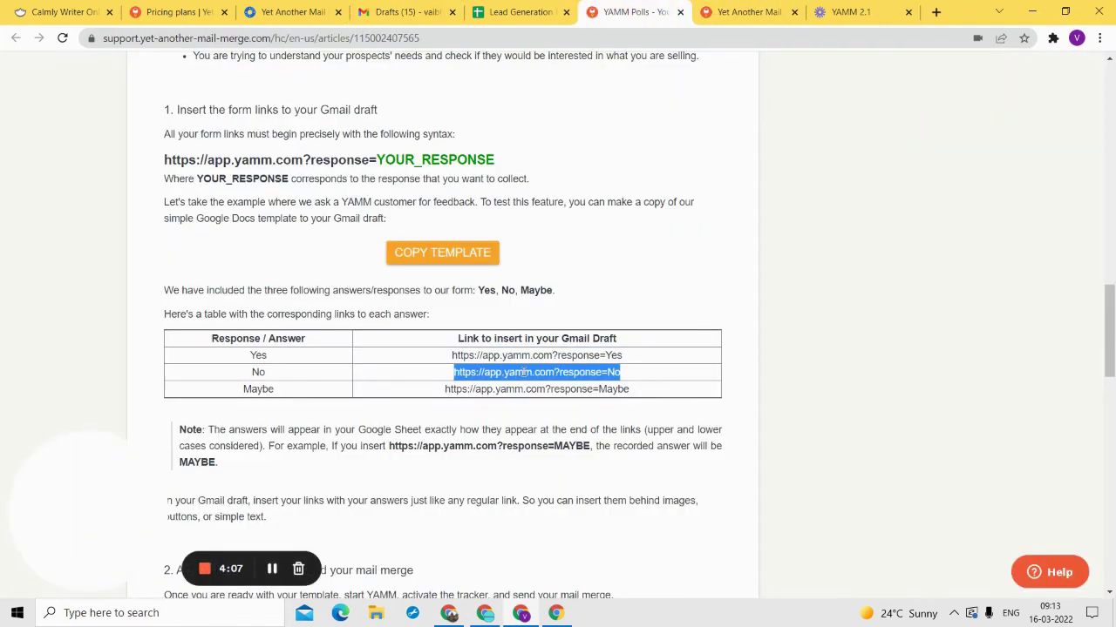
{"action": "left_click", "coordinate": [209, 11]}
{"action": "left_click", "coordinate": [401, 12]}
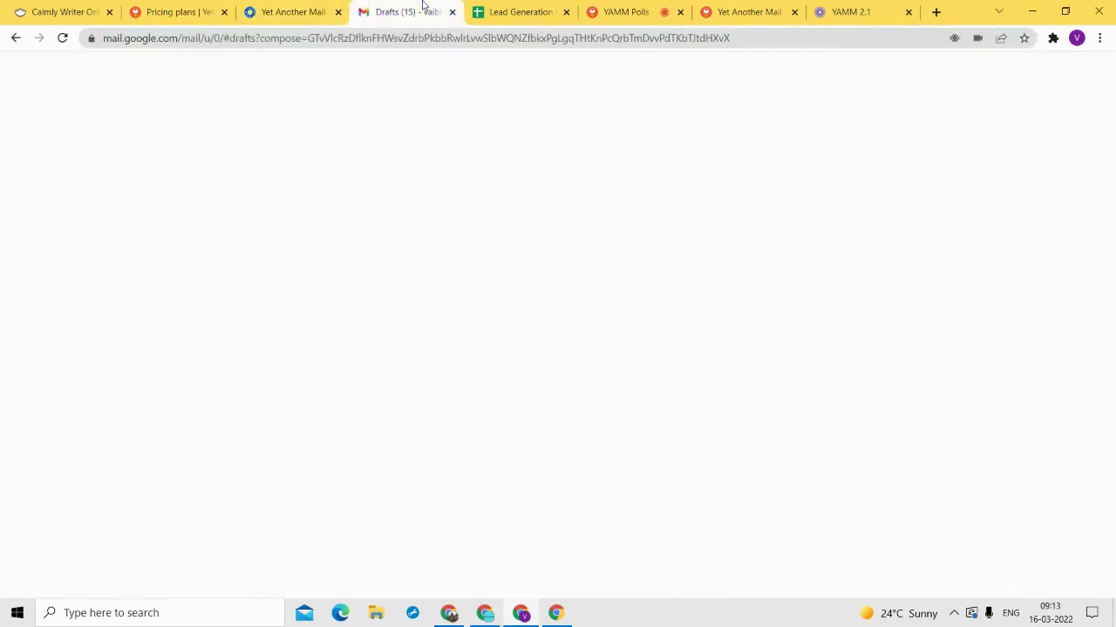
{"action": "double_click", "coordinate": [464, 427]}
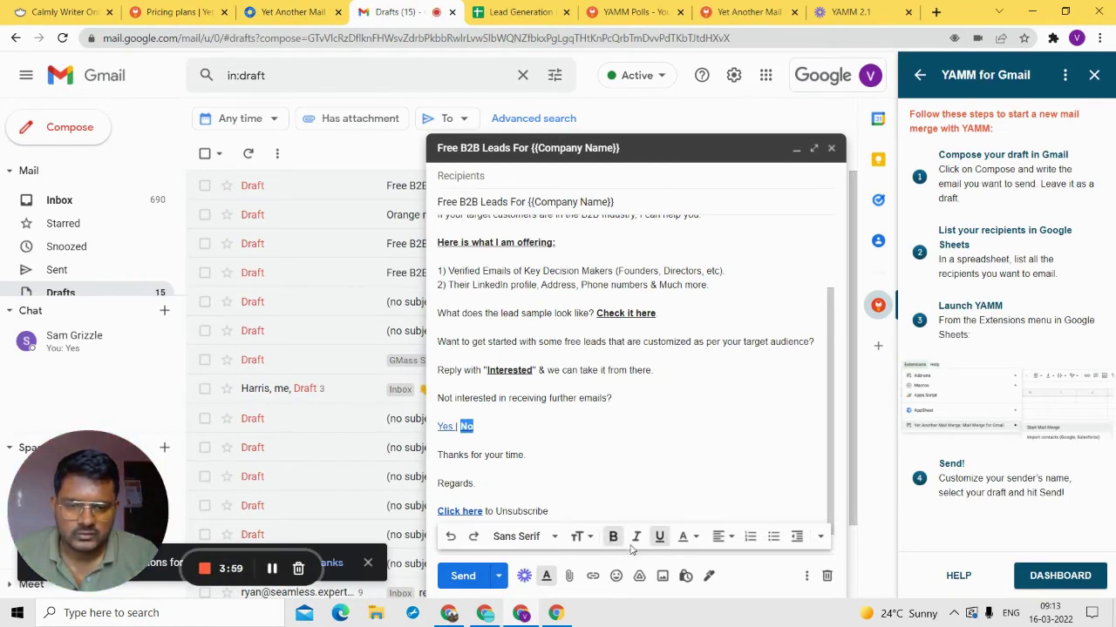
{"action": "left_click", "coordinate": [593, 576]}
{"action": "key", "text": "ctrl+v"}
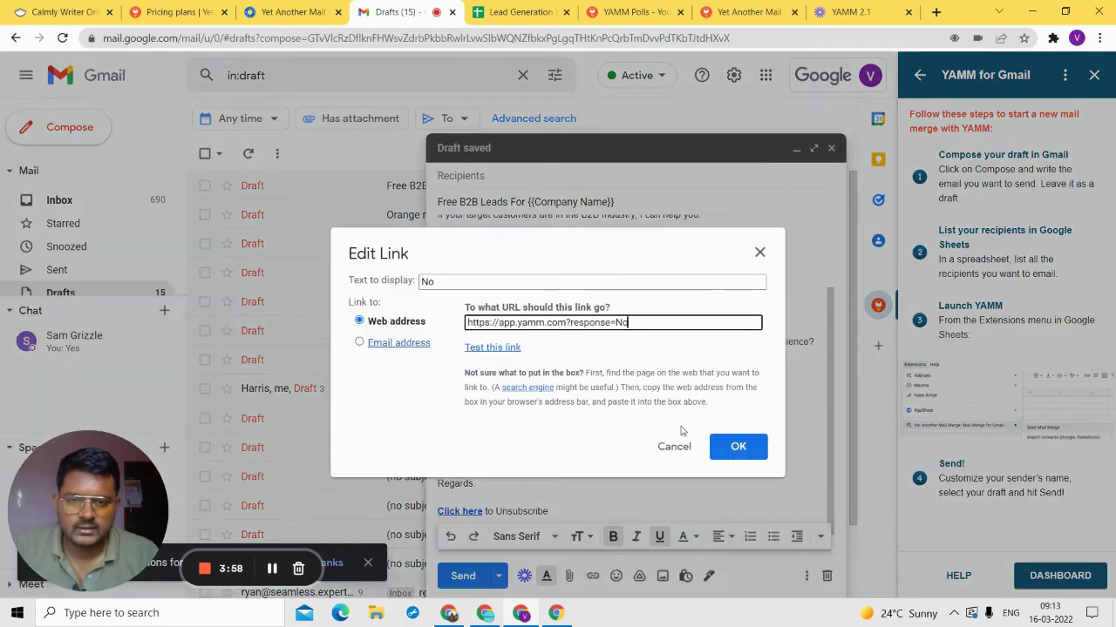
{"action": "left_click", "coordinate": [737, 448]}
- Make the linked word "Yes" bold in the draft's poll line
{"action": "left_click", "coordinate": [454, 418]}
{"action": "left_click", "coordinate": [445, 426]}
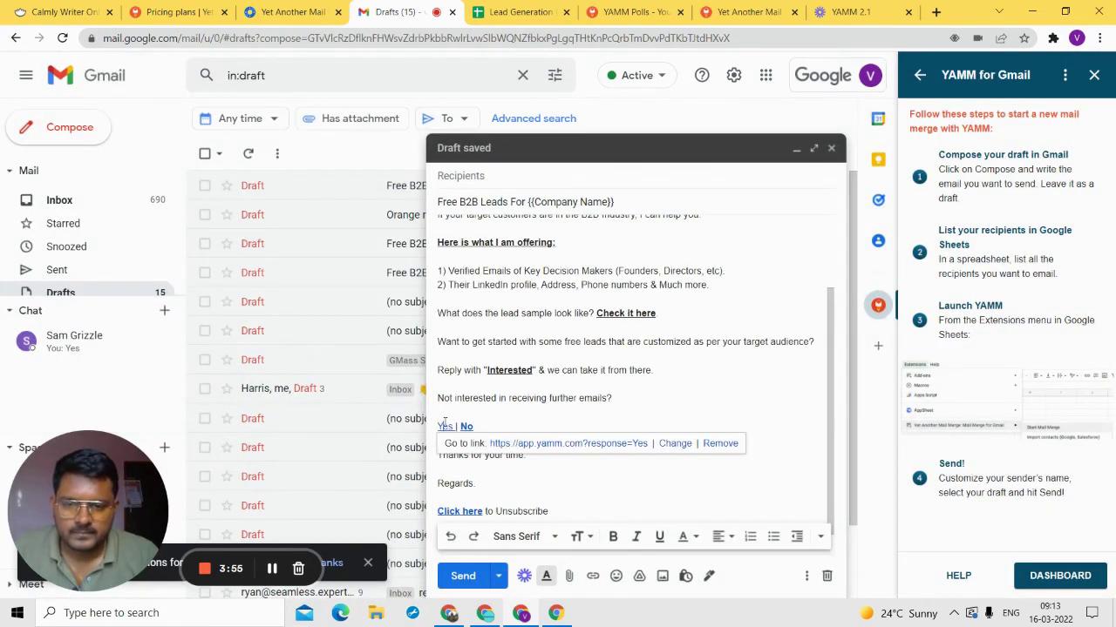
{"action": "double_click", "coordinate": [445, 426]}
{"action": "key", "text": "ctrl+b"}
{"action": "left_click", "coordinate": [544, 394]}
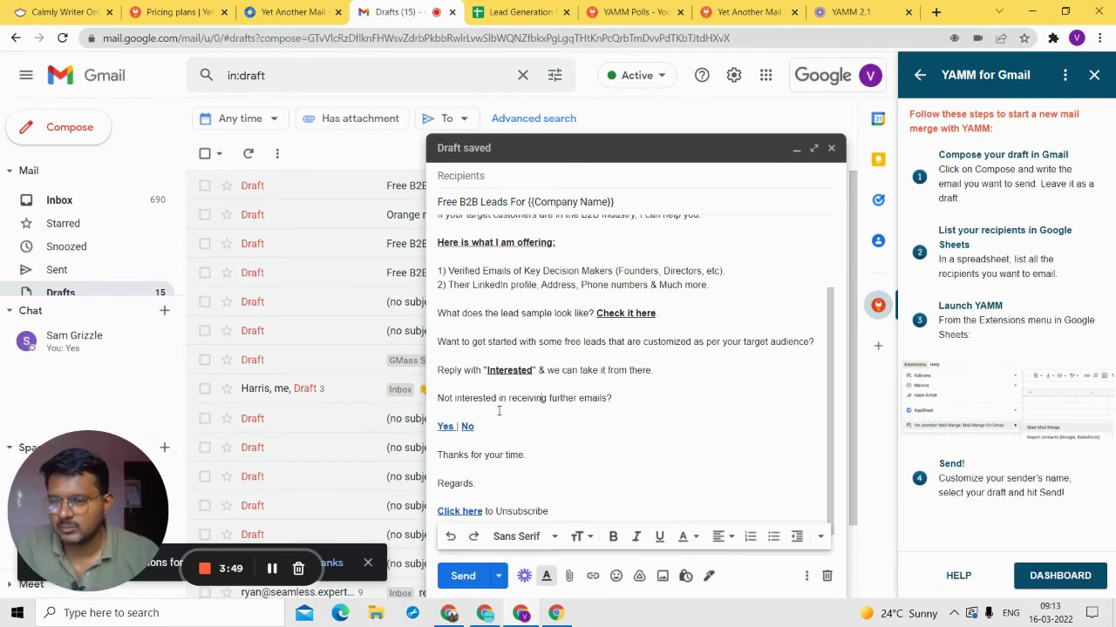
- Switch to the Lead Generation Email Campaigns spreadsheet and close the outdated Start Mail Merge dialog
{"action": "left_click", "coordinate": [514, 12]}
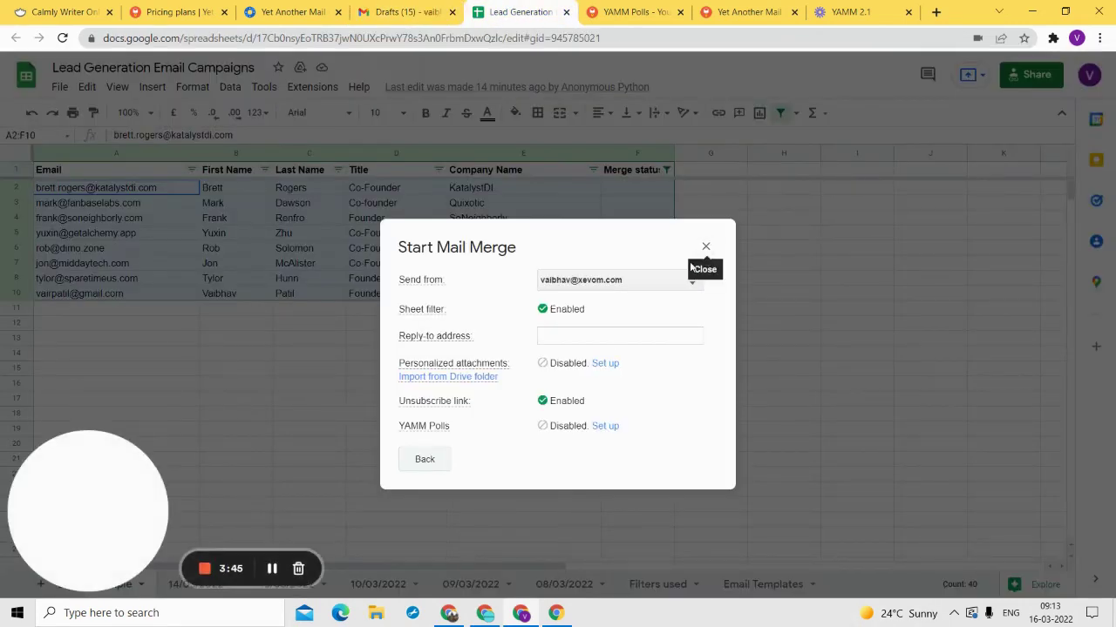
{"action": "left_click", "coordinate": [418, 8]}
{"action": "left_click", "coordinate": [490, 11]}
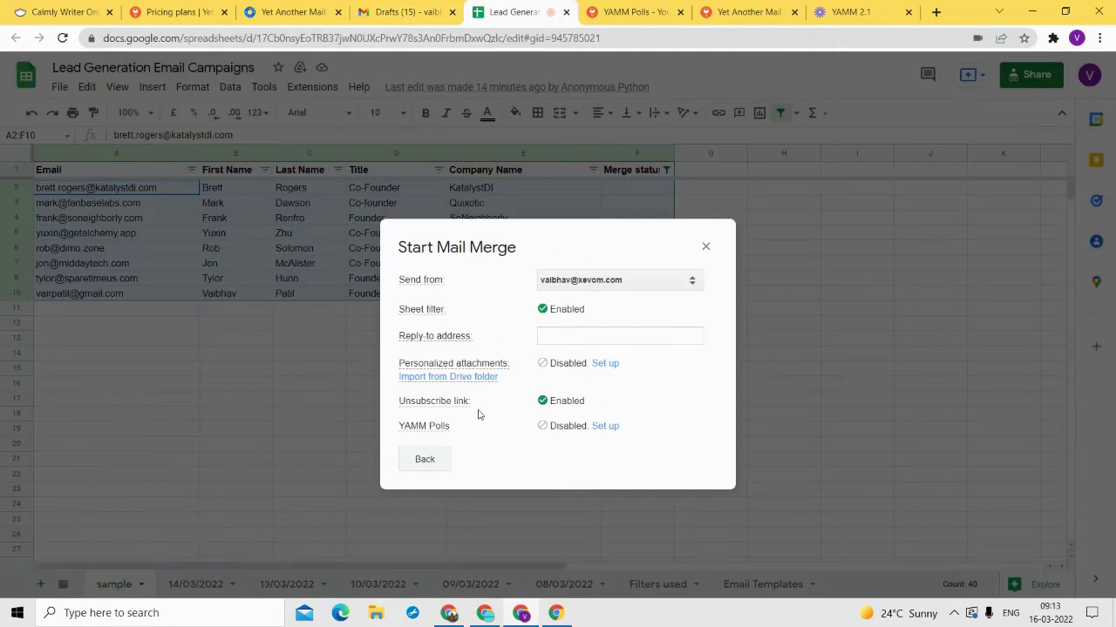
{"action": "left_click", "coordinate": [424, 459]}
{"action": "left_click", "coordinate": [705, 248]}
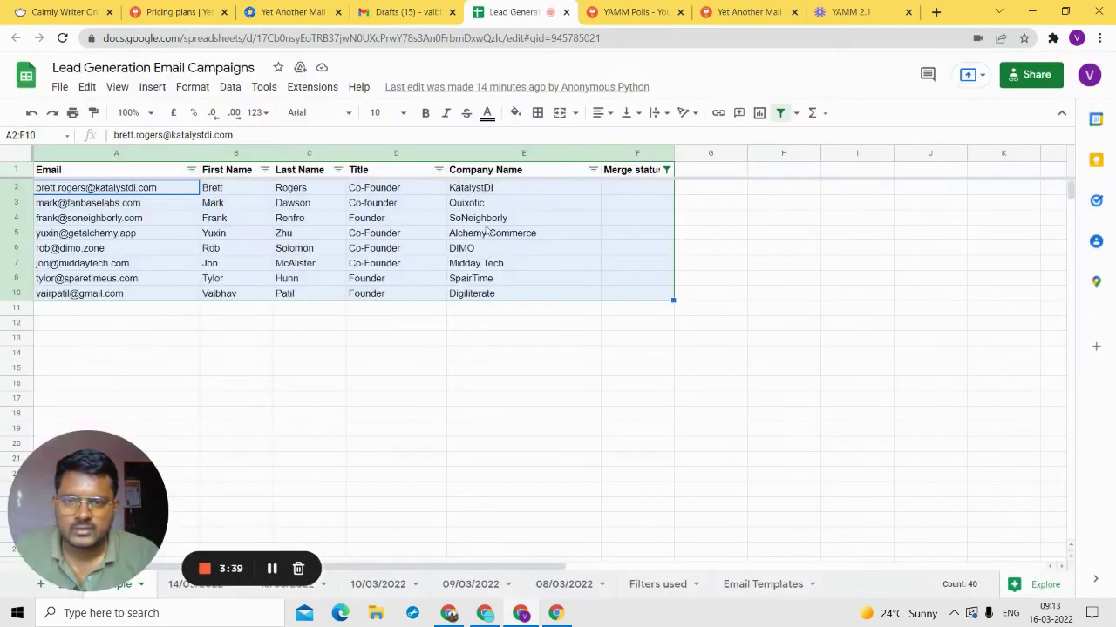
- Go back to Gmail and minimize the "Free B2B Leads For {{Company Name}}" draft
{"action": "left_click", "coordinate": [295, 94]}
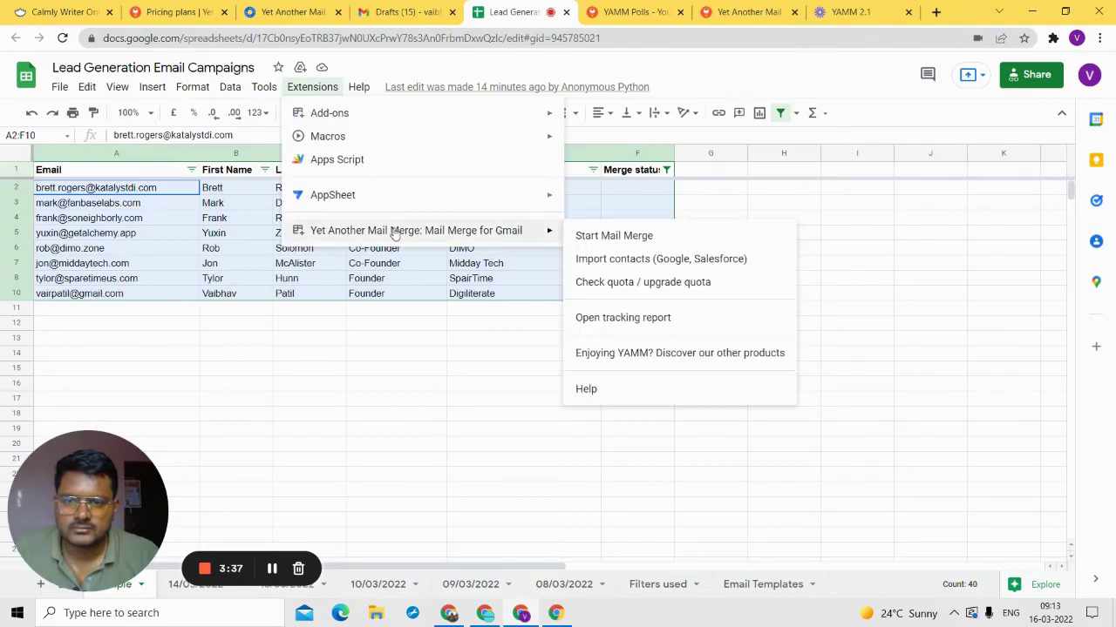
{"action": "left_click", "coordinate": [419, 7]}
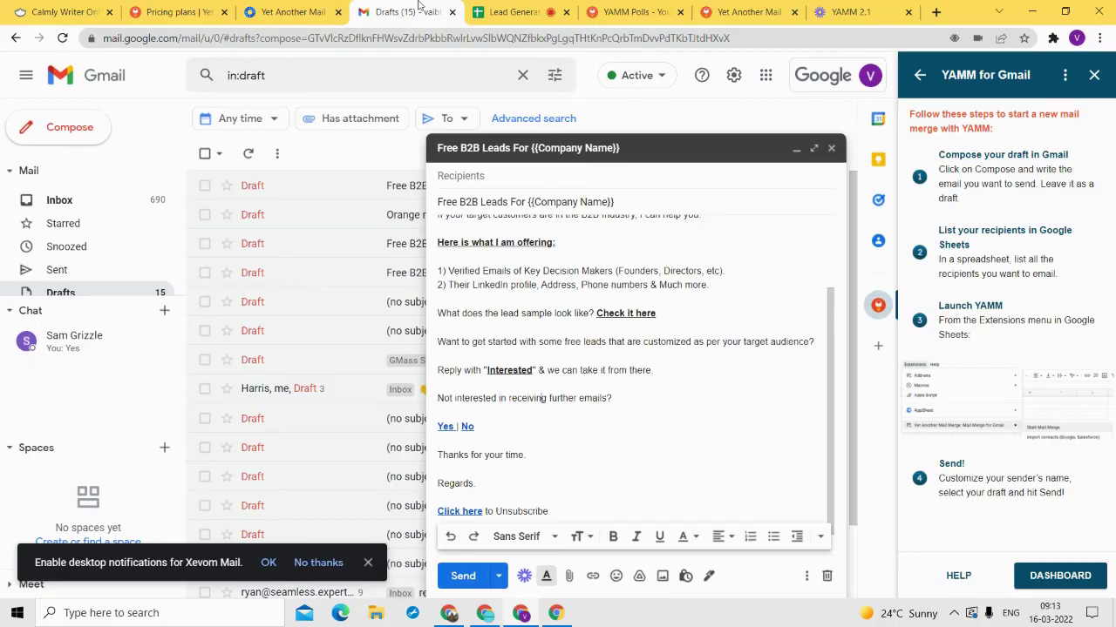
{"action": "left_click", "coordinate": [795, 148]}
- Return to the spreadsheet and start a new Yet Another Mail Merge mail merge
{"action": "left_click", "coordinate": [514, 11]}
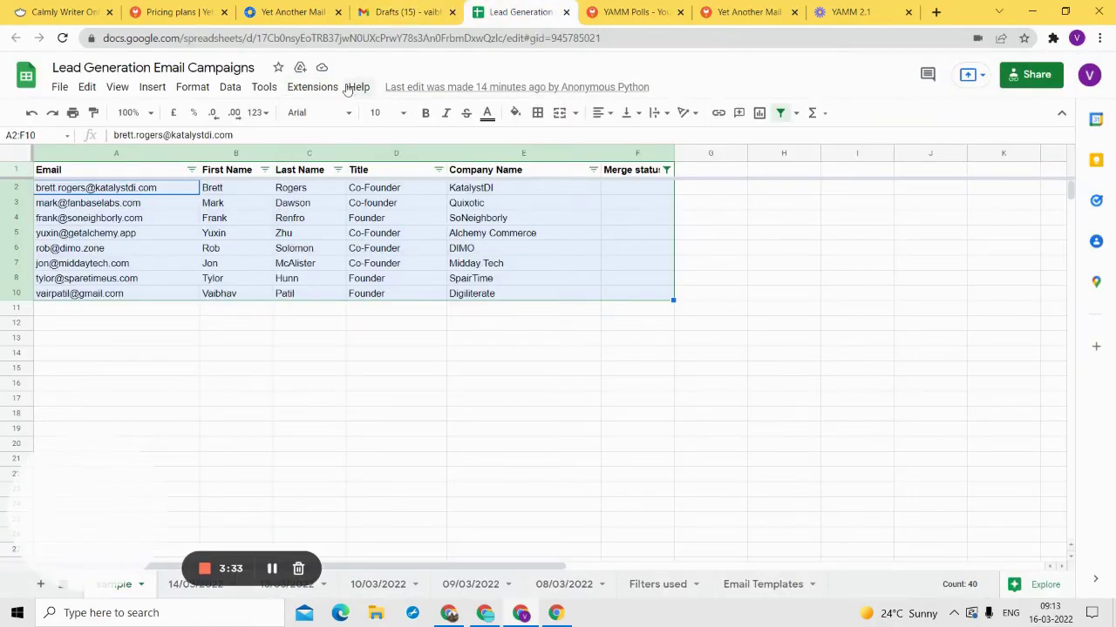
{"action": "left_click", "coordinate": [300, 87]}
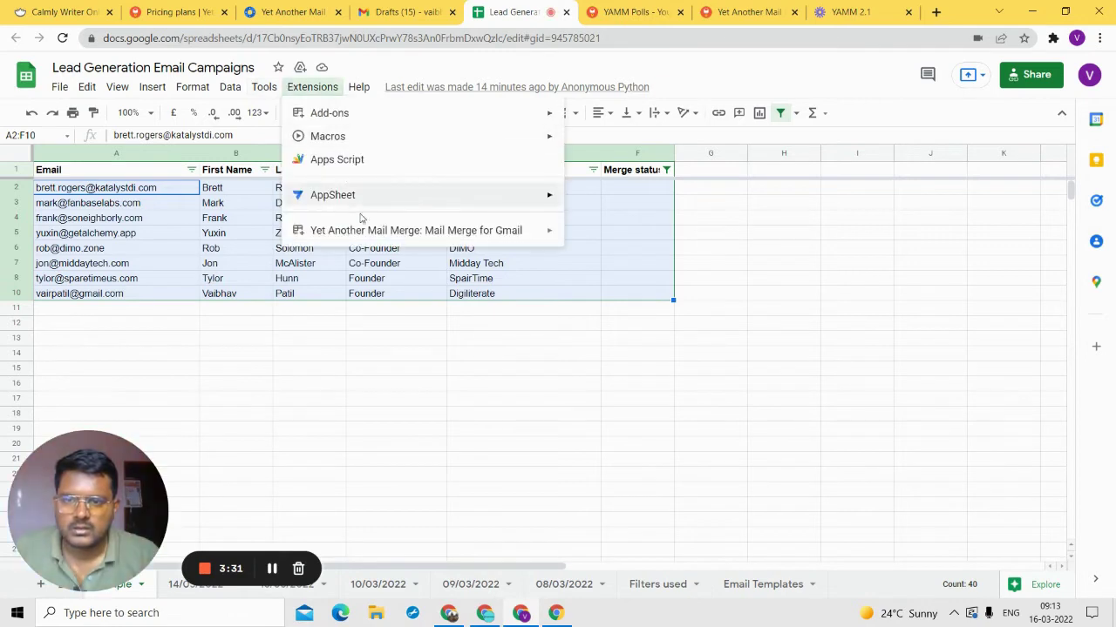
{"action": "mouse_move", "coordinate": [374, 230]}
{"action": "left_click", "coordinate": [631, 237]}
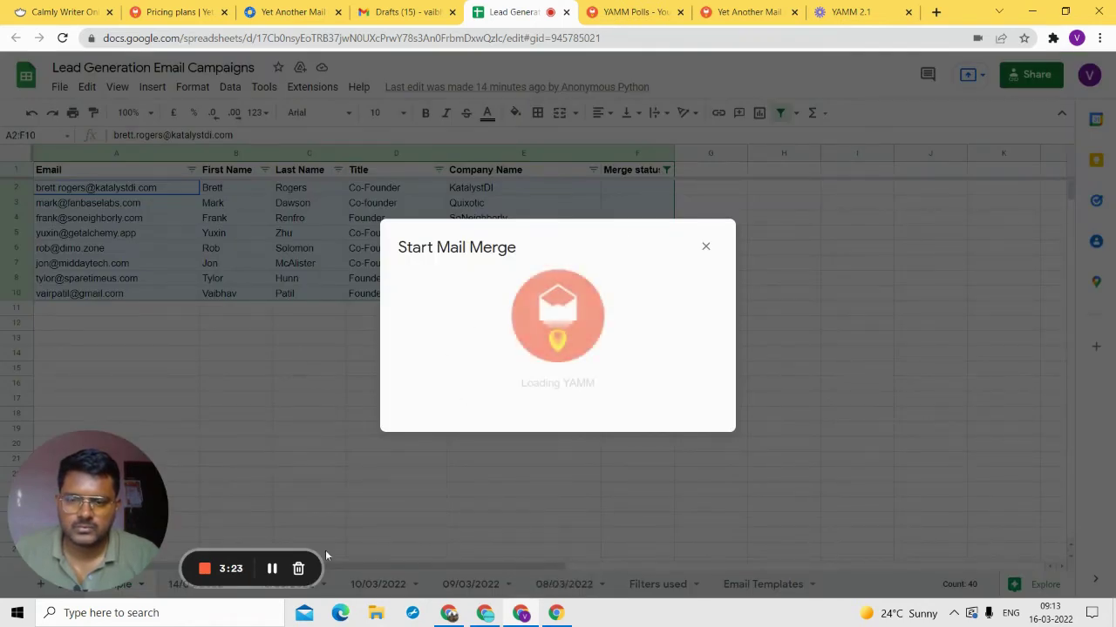
{"action": "left_click", "coordinate": [269, 574]}
{"action": "left_click", "coordinate": [269, 572]}
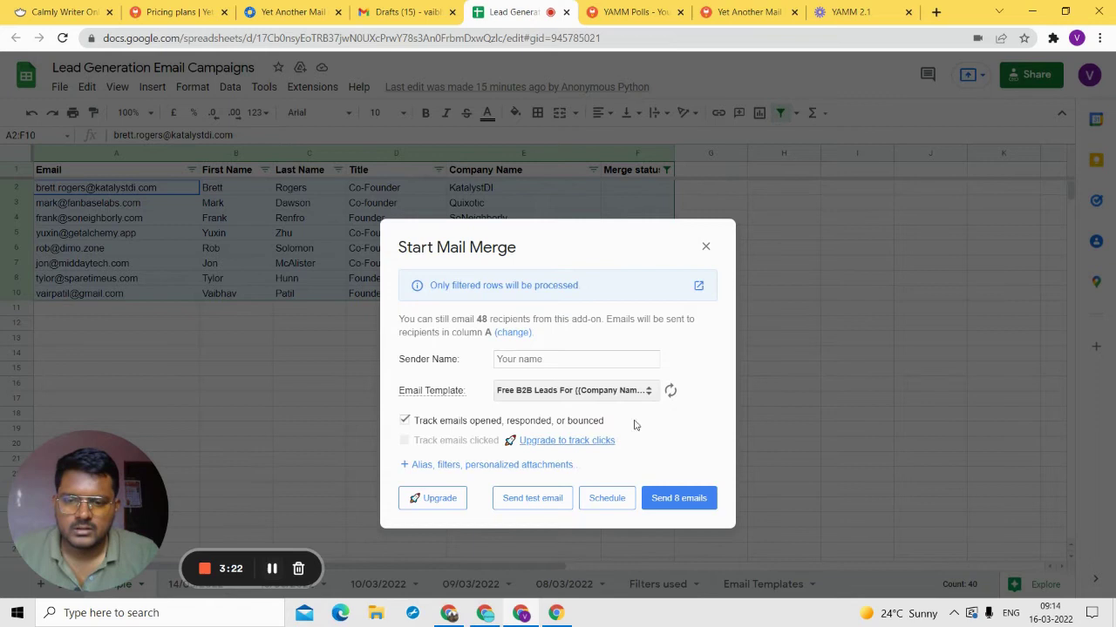
- Check the unsubscribe link and YAMM Polls status in the mail merge's additional settings, and return to the main options
{"action": "left_click", "coordinate": [482, 469]}
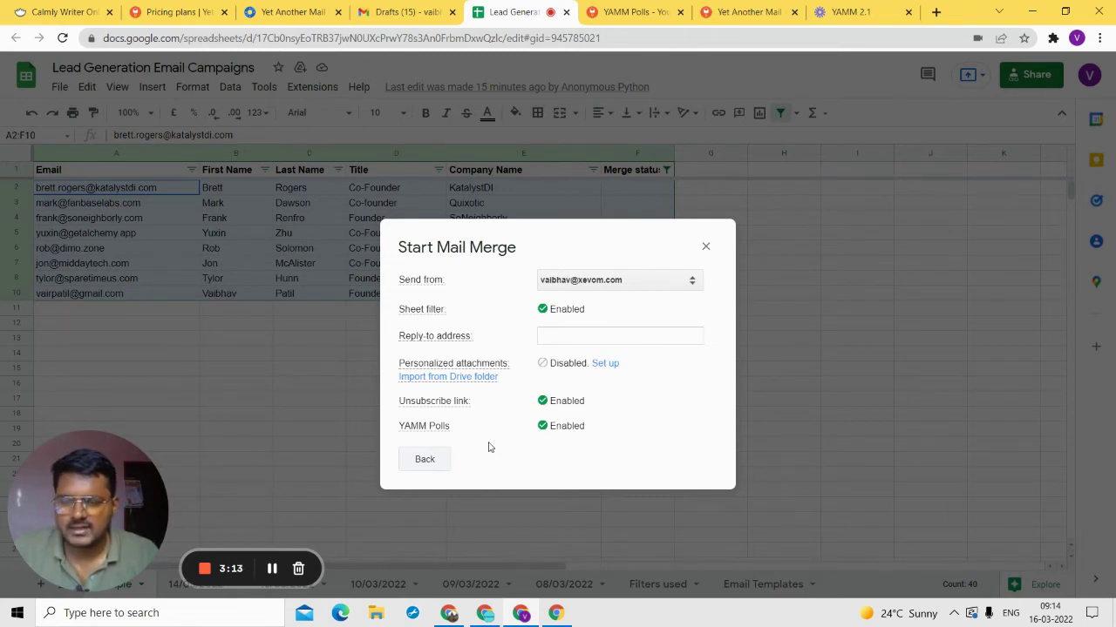
{"action": "left_click", "coordinate": [427, 458]}
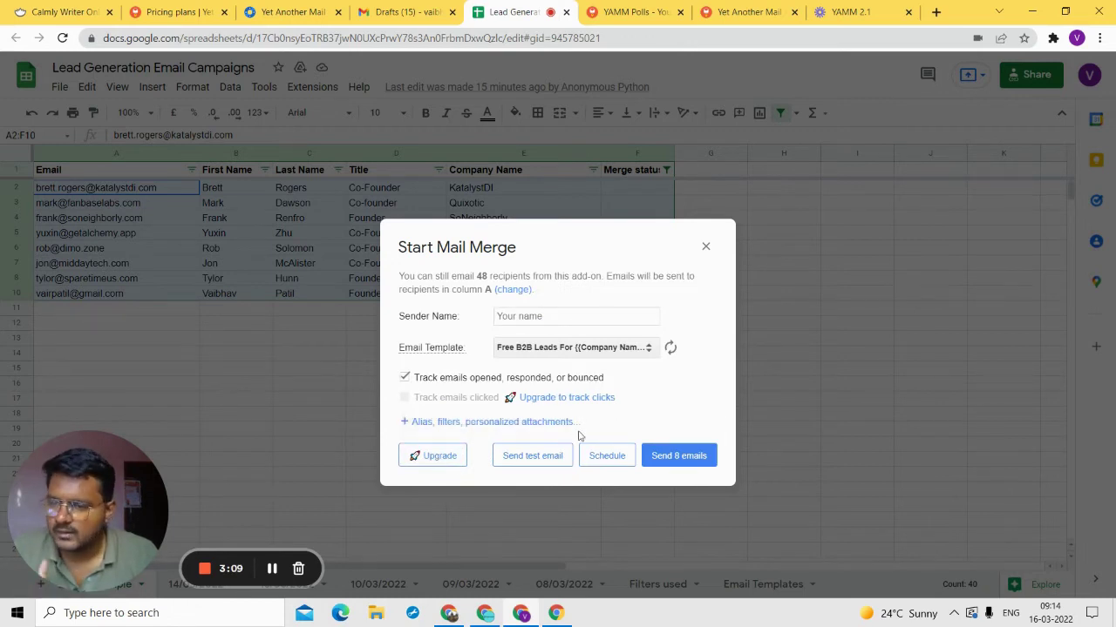
{"action": "left_click", "coordinate": [498, 423]}
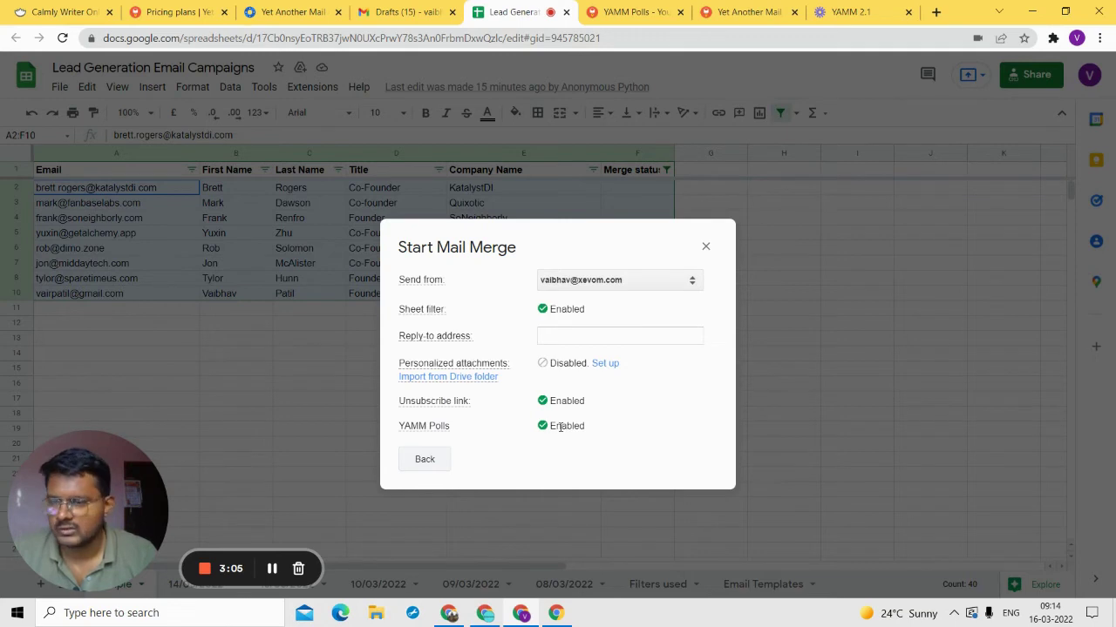
{"action": "left_click", "coordinate": [425, 458]}
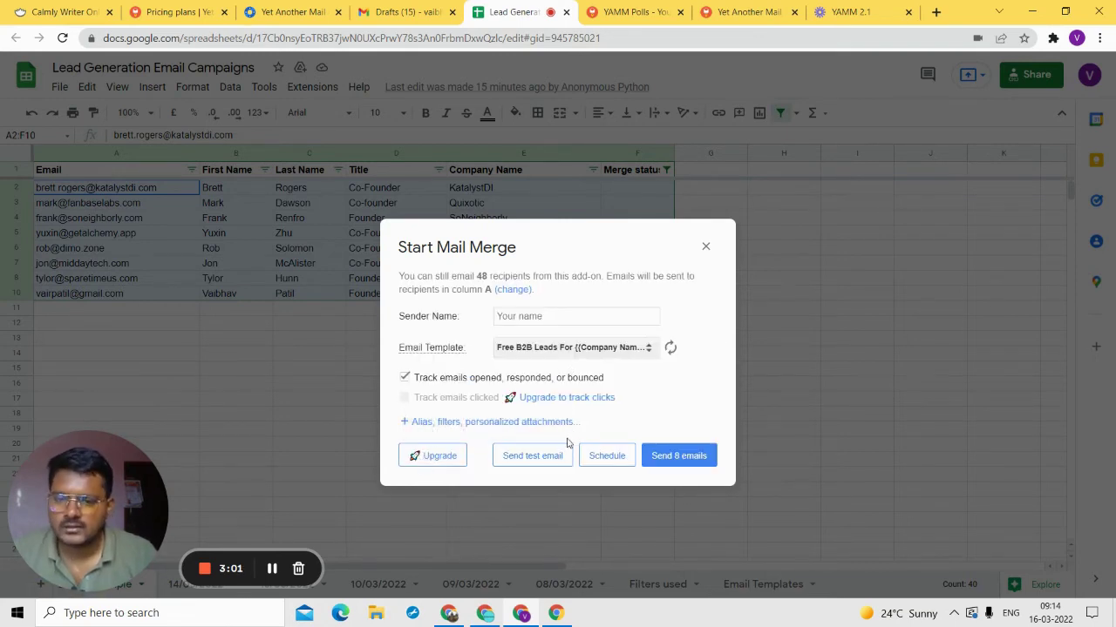
- Enter the sender's name and send the 8 emails with the "Free B2B Leads For {{Company Name}}" template and open tracking enabled
{"action": "left_click", "coordinate": [515, 315]}
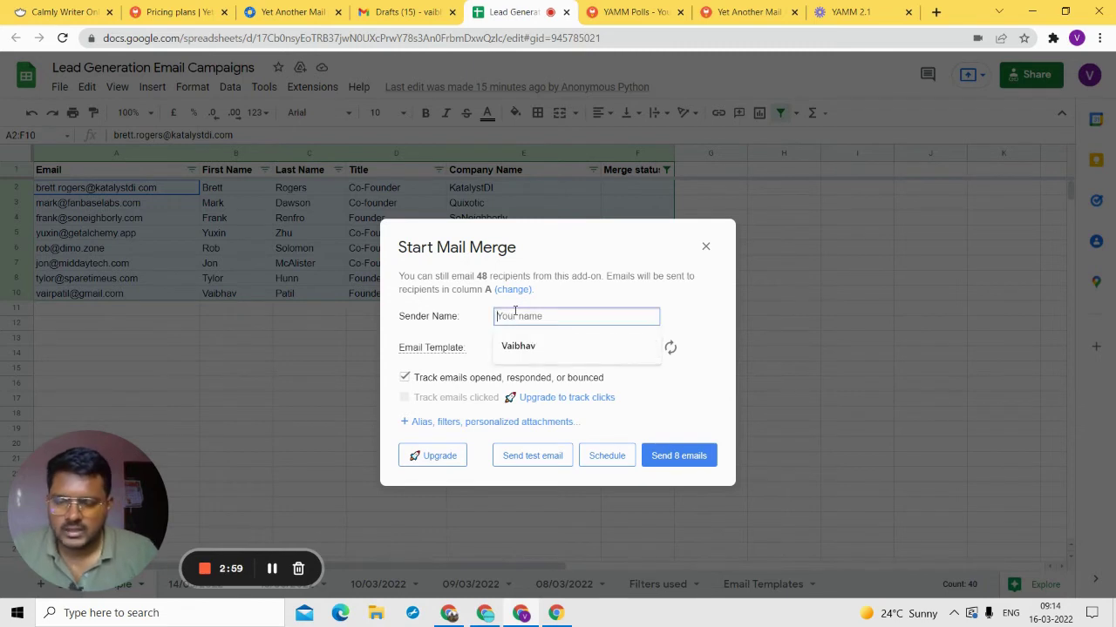
{"action": "left_click", "coordinate": [517, 346]}
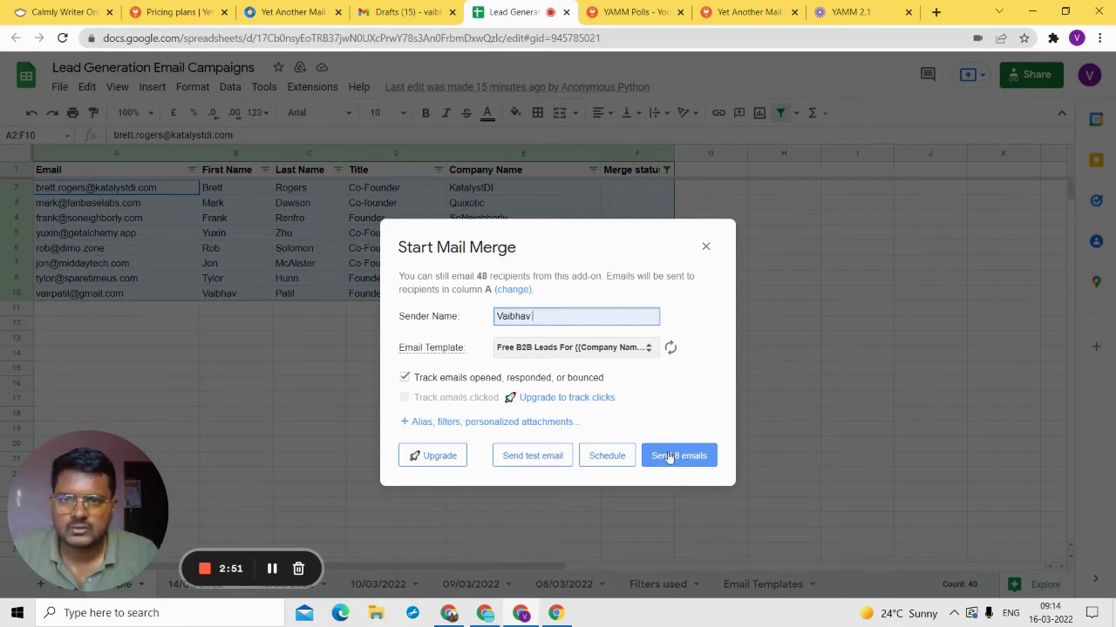
{"action": "left_click", "coordinate": [397, 12]}
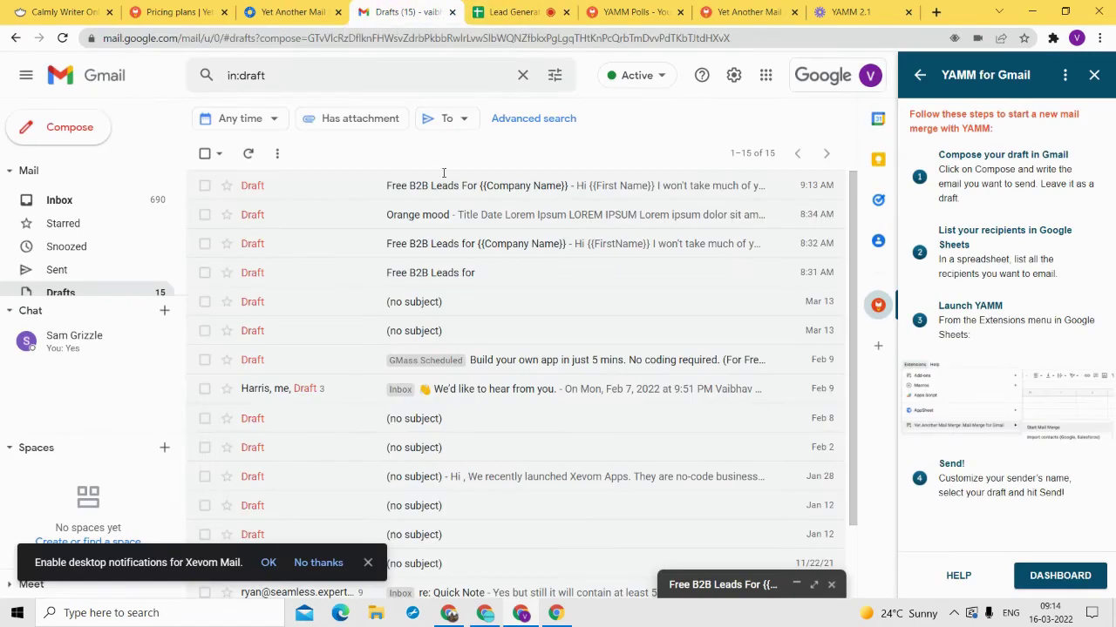
{"action": "left_click", "coordinate": [423, 192]}
{"action": "left_click", "coordinate": [515, 11]}
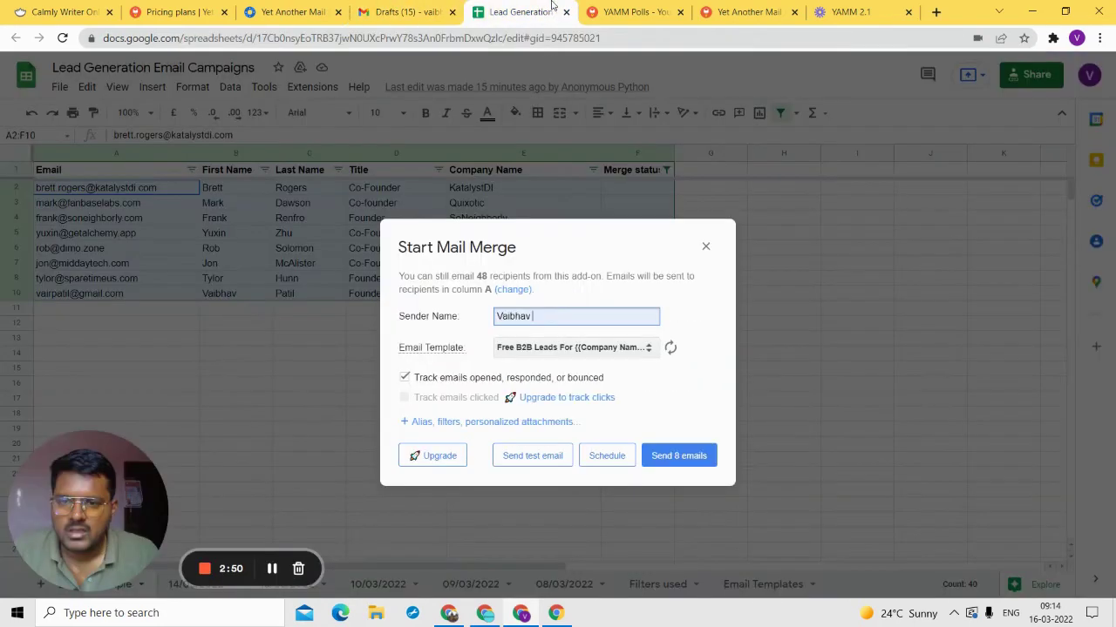
{"action": "left_click", "coordinate": [659, 459]}
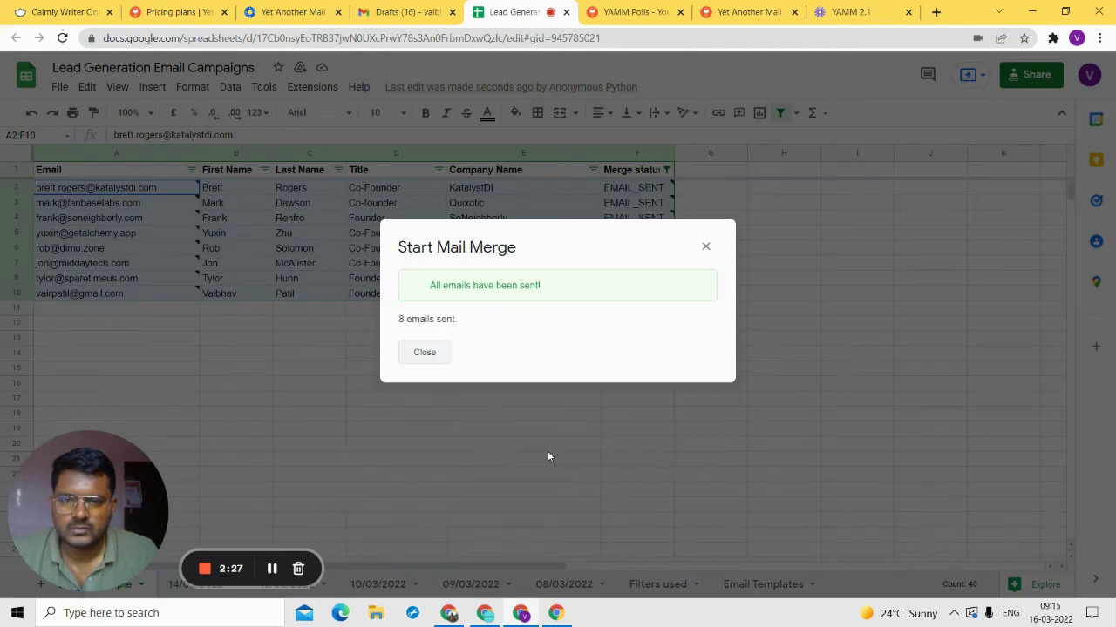
- Close the finished mail merge dialog and examine the Merge status column and the Tracking Report figures
{"action": "left_click", "coordinate": [423, 358]}
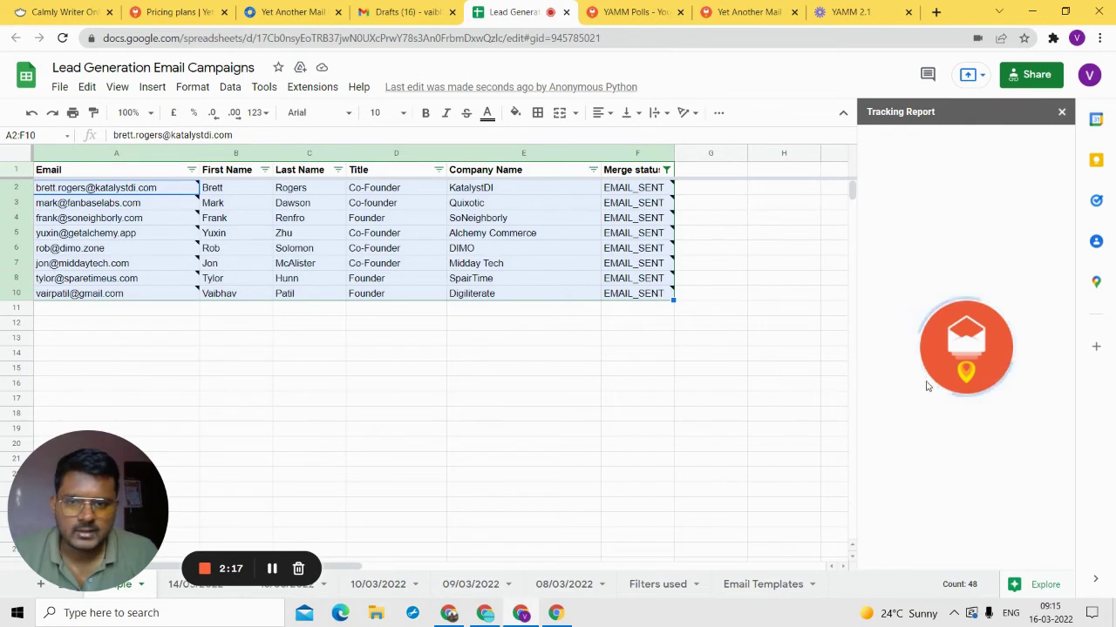
{"action": "mouse_move", "coordinate": [83, 297]}
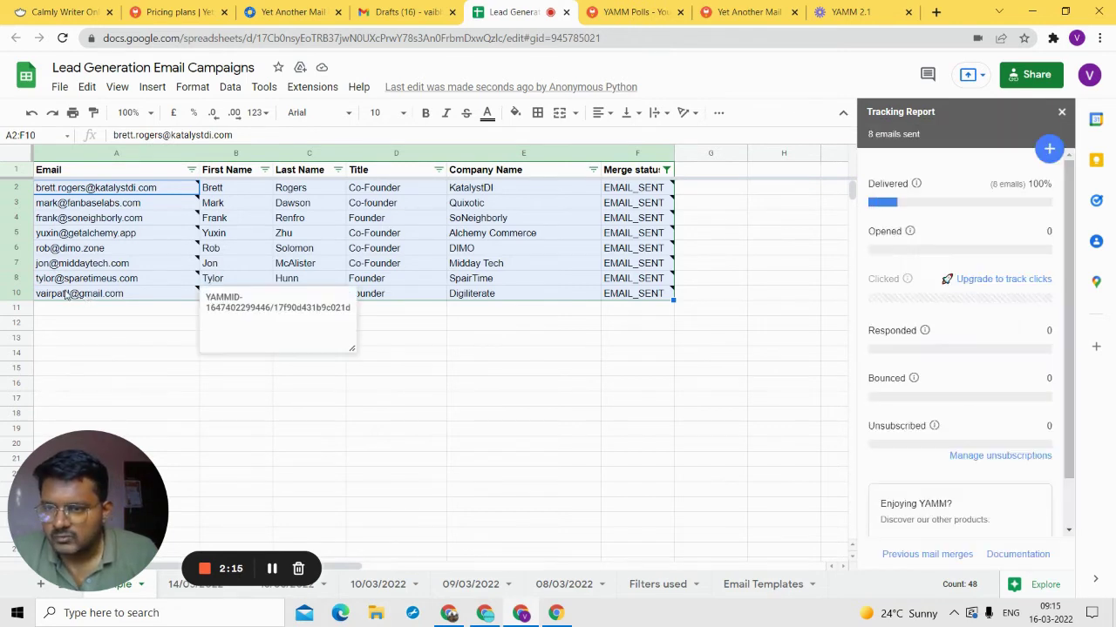
{"action": "left_click", "coordinate": [467, 328]}
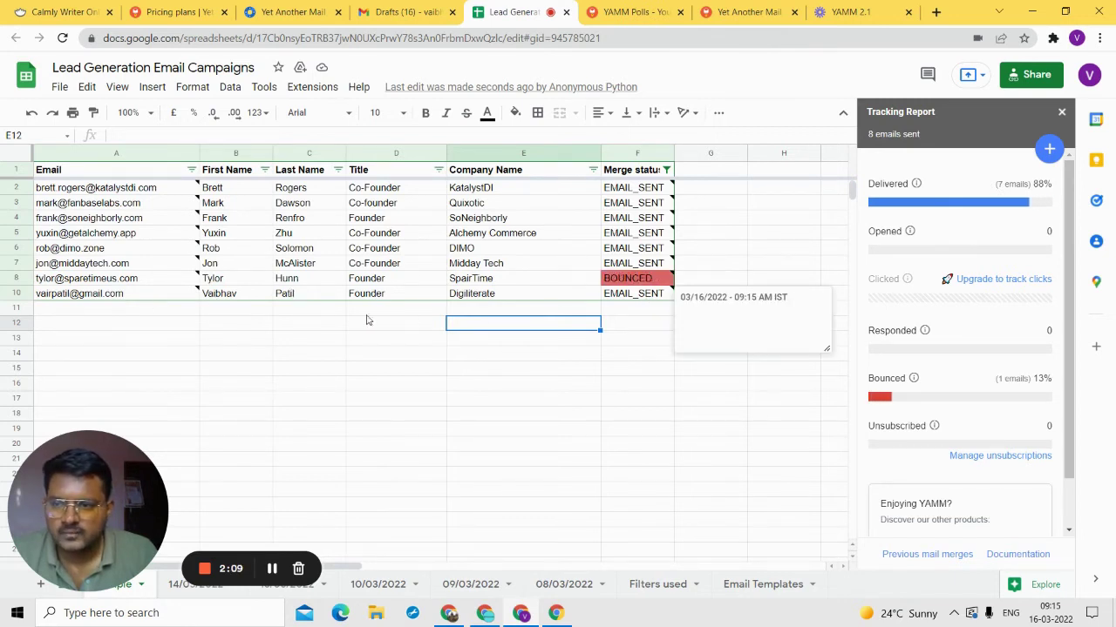
{"action": "mouse_move", "coordinate": [635, 284]}
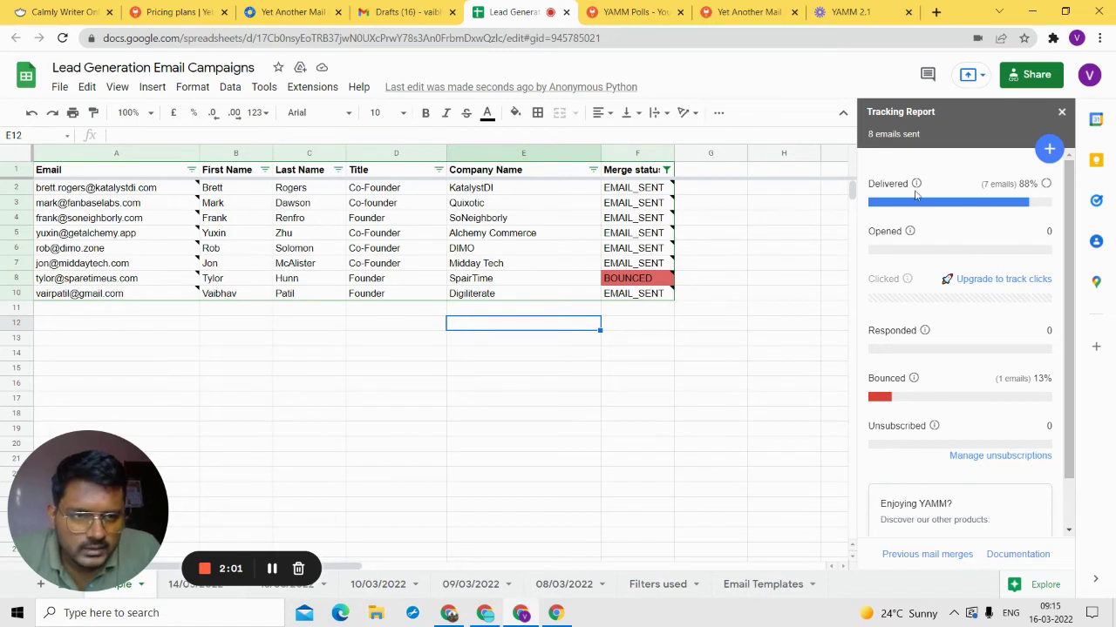
{"action": "scroll", "coordinate": [991, 237], "scroll_direction": "down", "scroll_amount": 2}
{"action": "scroll", "coordinate": [928, 336], "scroll_direction": "up", "scroll_amount": 2}
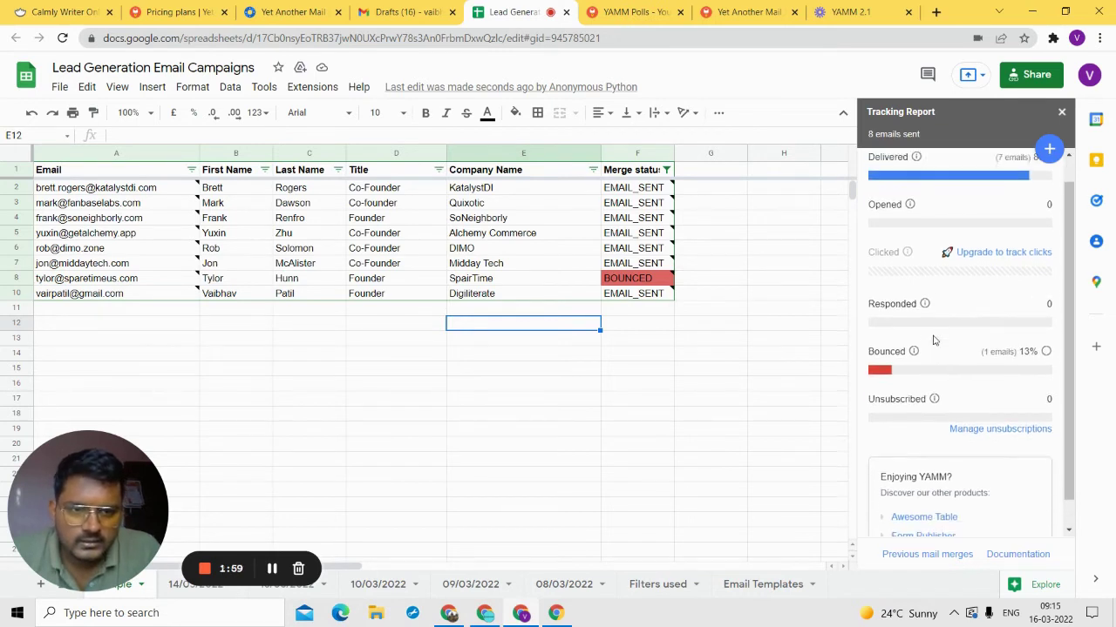
{"action": "mouse_move", "coordinate": [612, 209]}
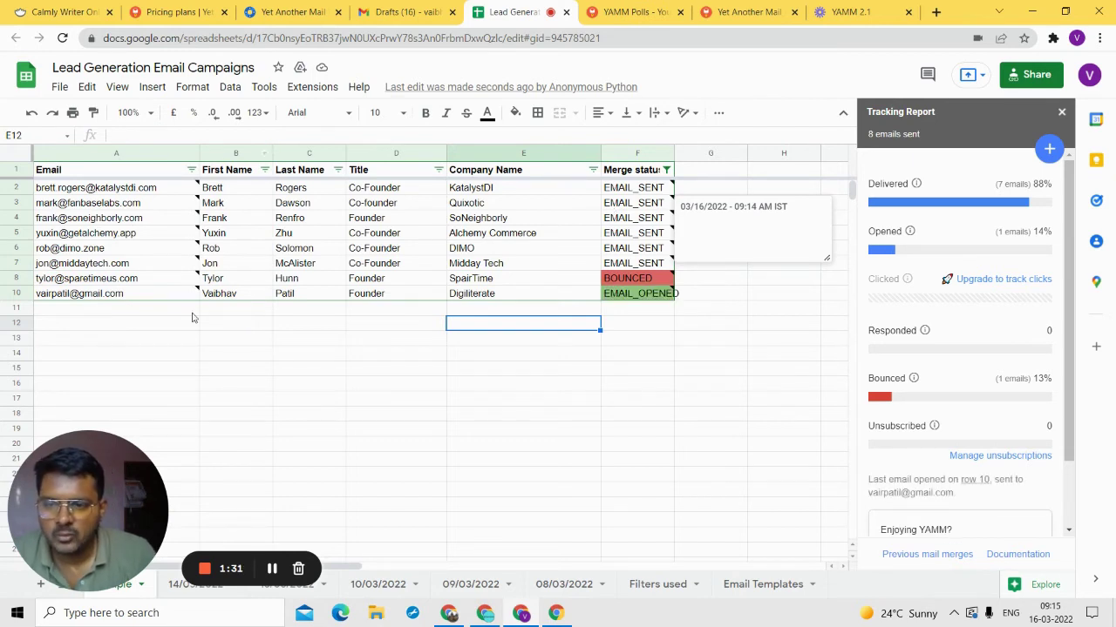
{"action": "mouse_move", "coordinate": [632, 303]}
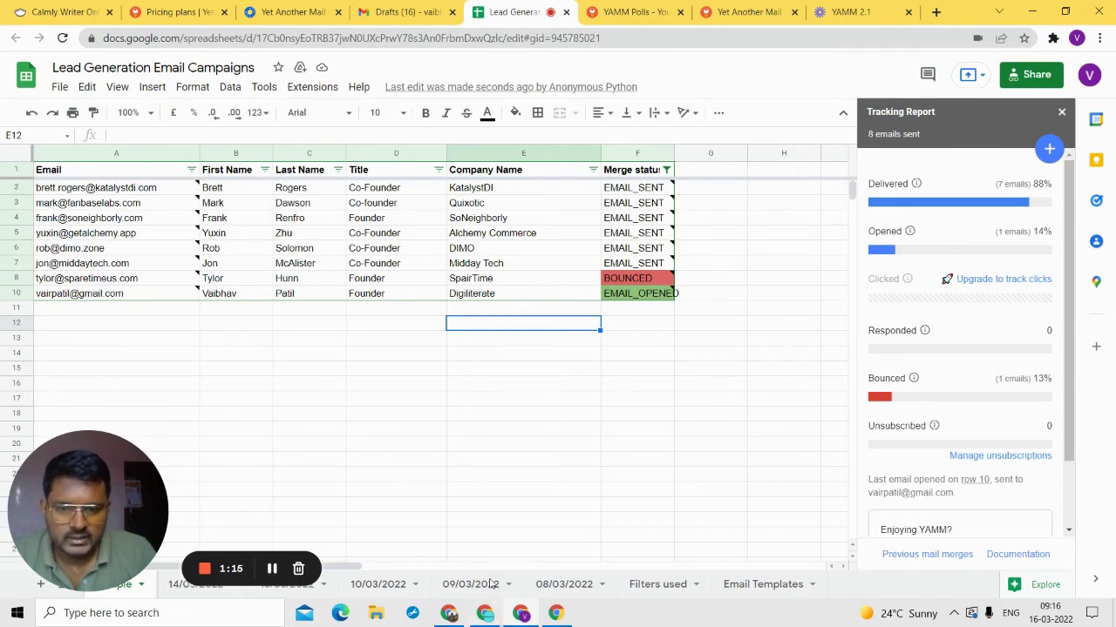
- Switch to the other Chrome profile, open gmail.com, and change to the mail merge recipient's Gmail account
{"action": "left_click", "coordinate": [449, 614]}
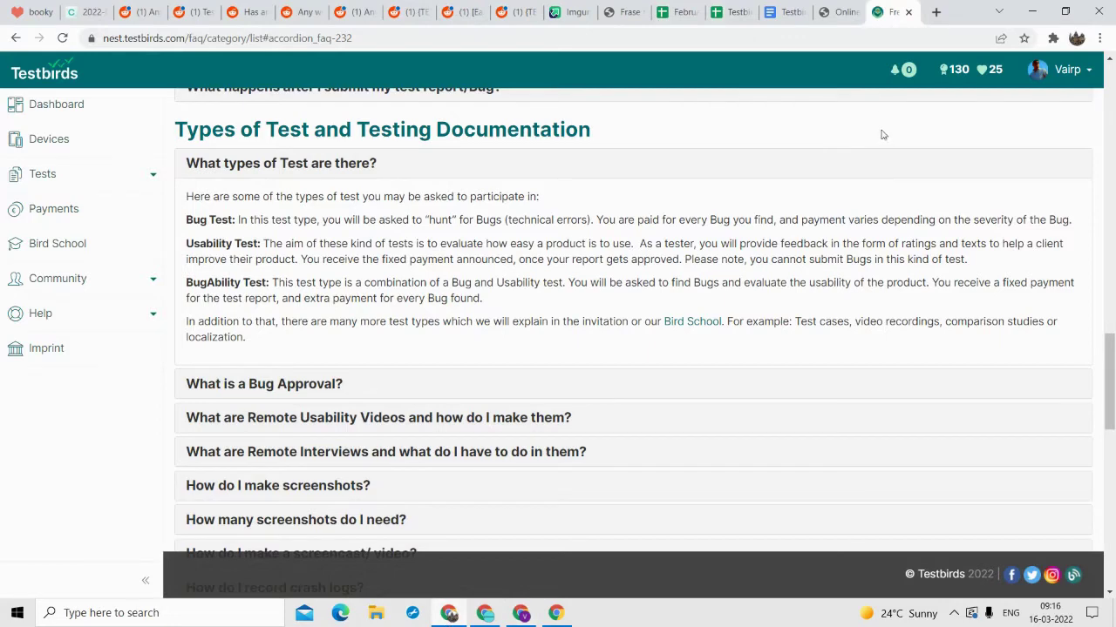
{"action": "left_click", "coordinate": [933, 14]}
{"action": "type", "text": "gmail.com"}
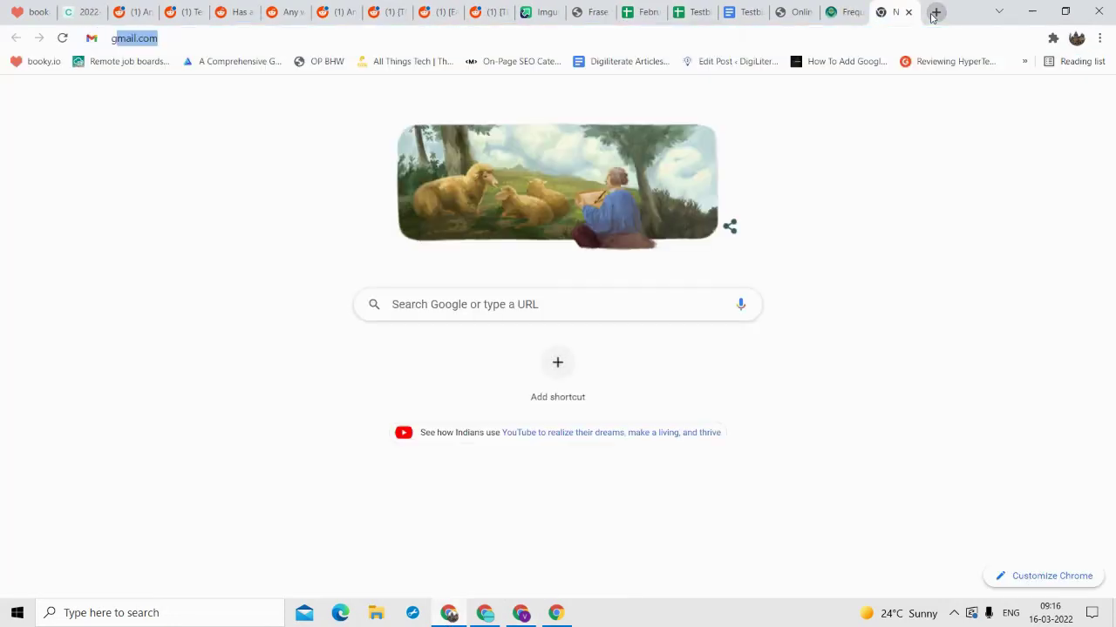
{"action": "key", "text": "Return"}
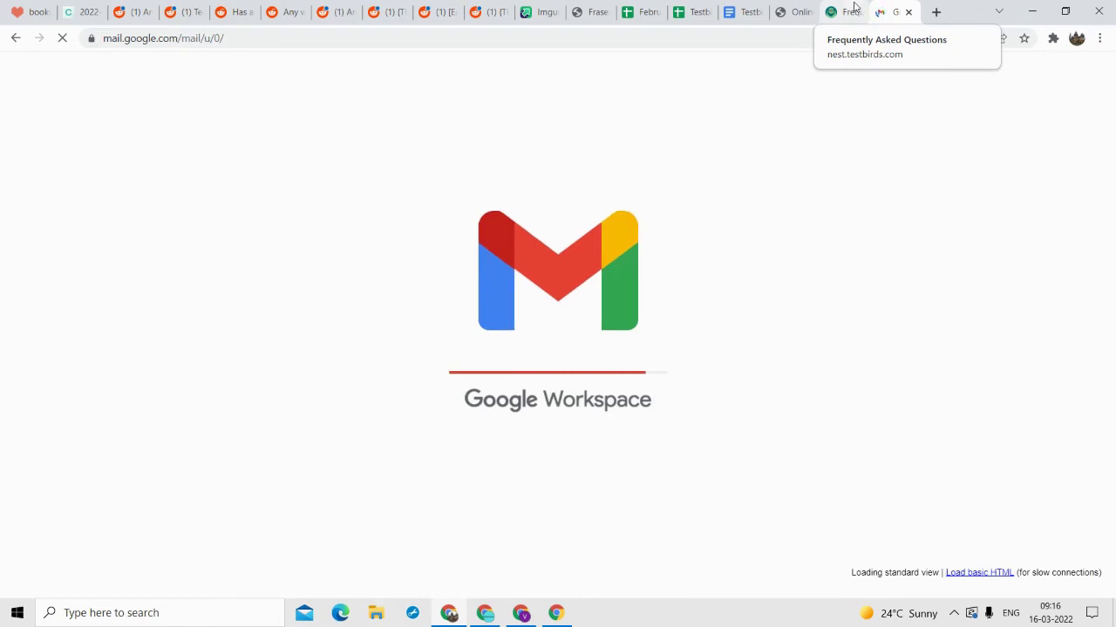
{"action": "left_click", "coordinate": [820, 35]}
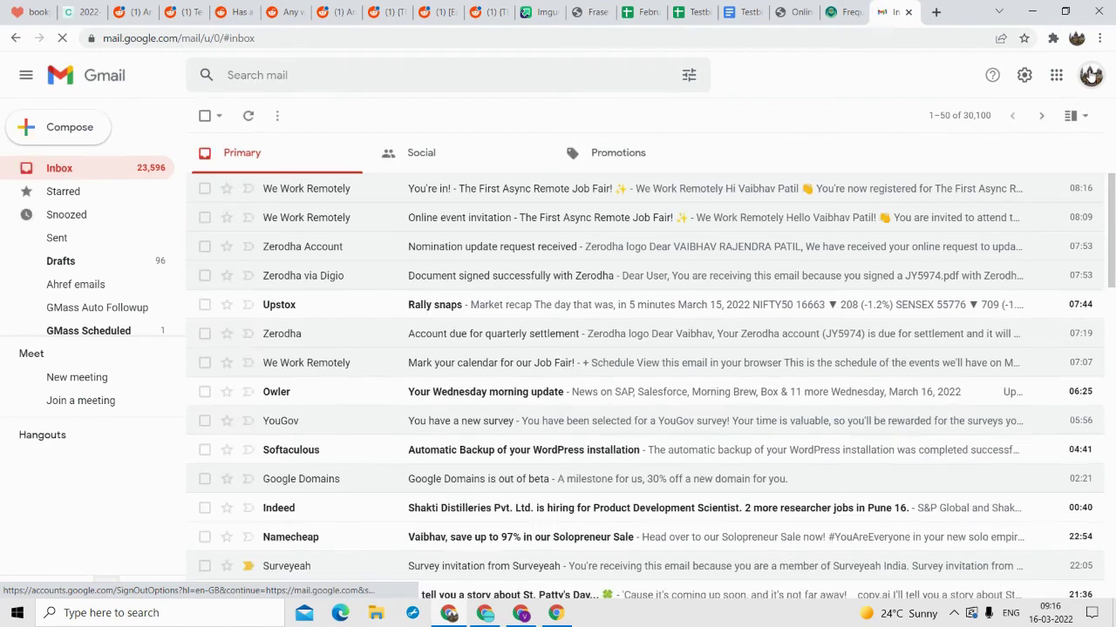
{"action": "left_click", "coordinate": [1089, 74]}
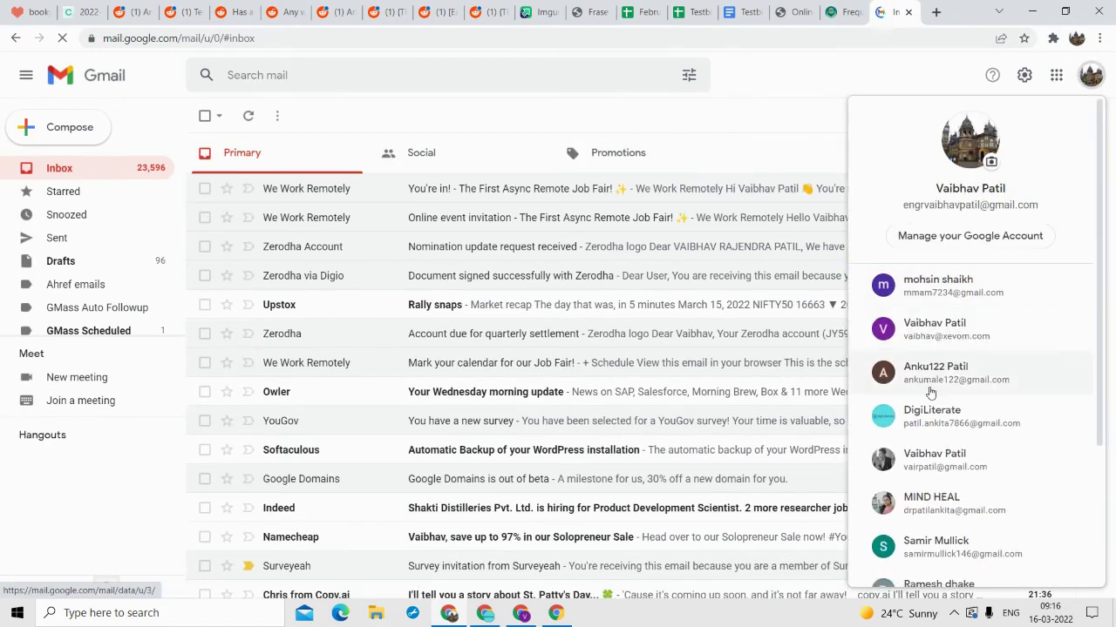
{"action": "left_click", "coordinate": [929, 464]}
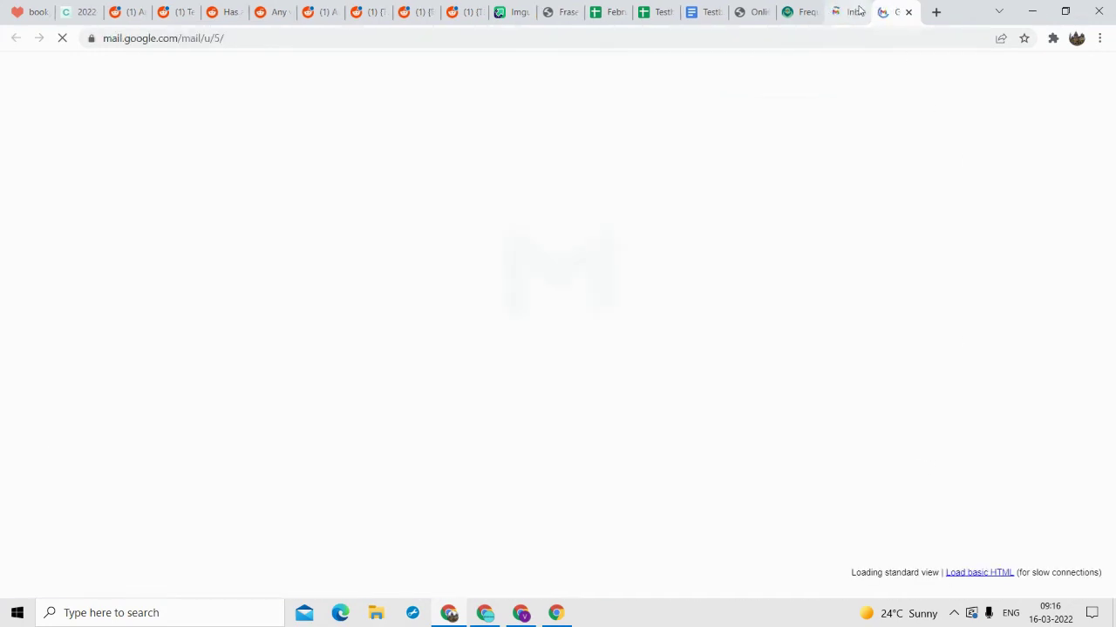
{"action": "left_click", "coordinate": [850, 13]}
{"action": "left_click", "coordinate": [860, 12]}
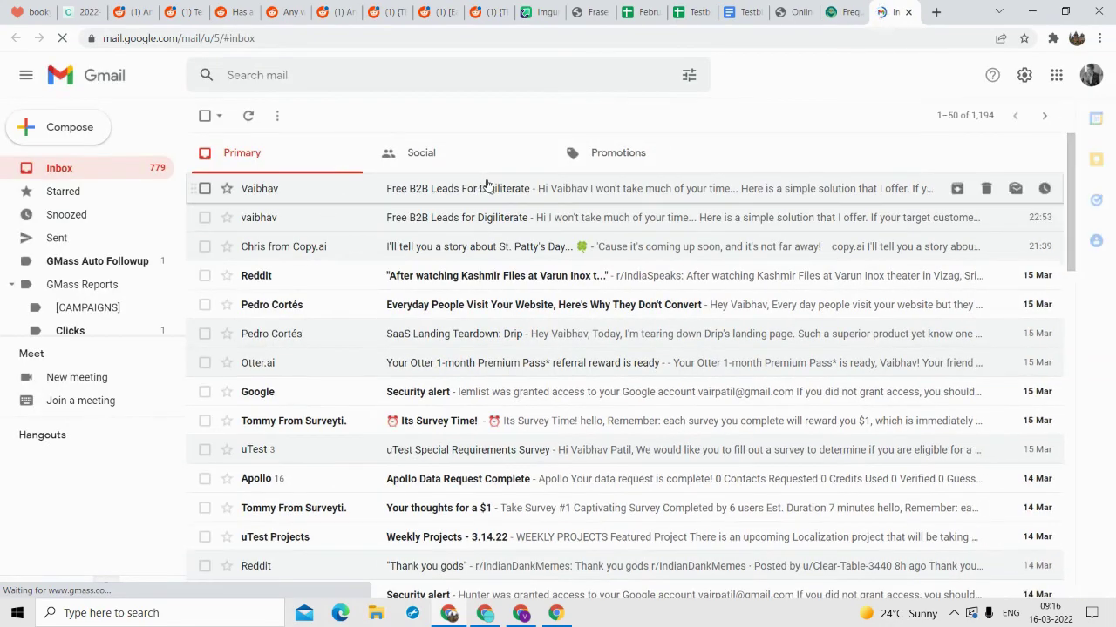
- Open the received "Free B2B Leads For Digiliterate" email and submit the Yes answer to its poll
{"action": "left_click", "coordinate": [486, 185]}
{"action": "scroll", "coordinate": [287, 349], "scroll_direction": "down", "scroll_amount": 2}
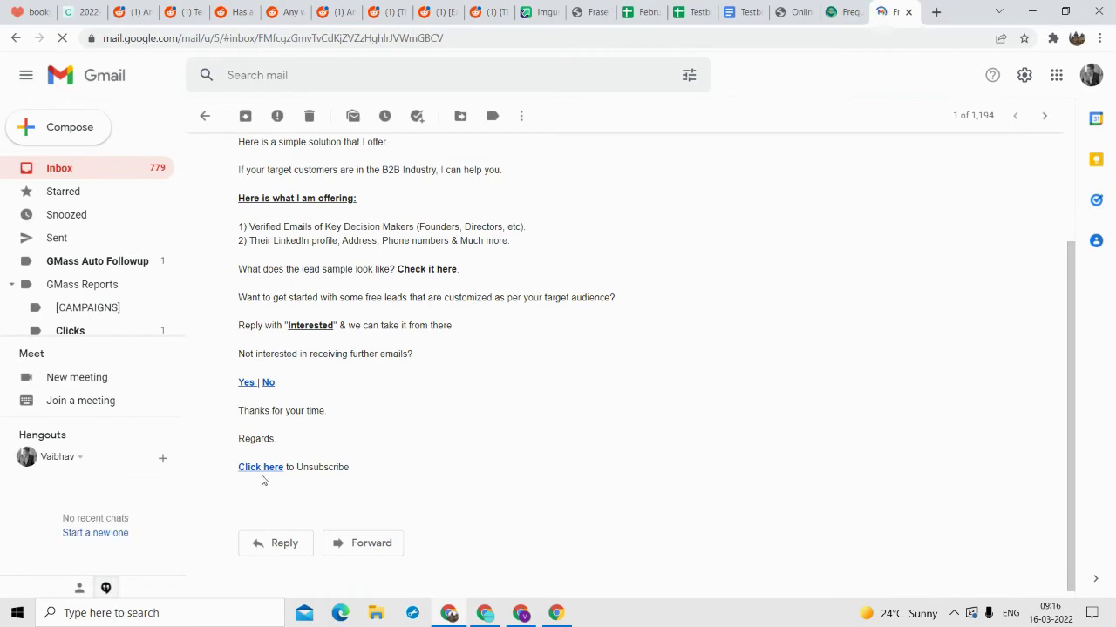
{"action": "left_click", "coordinate": [245, 384]}
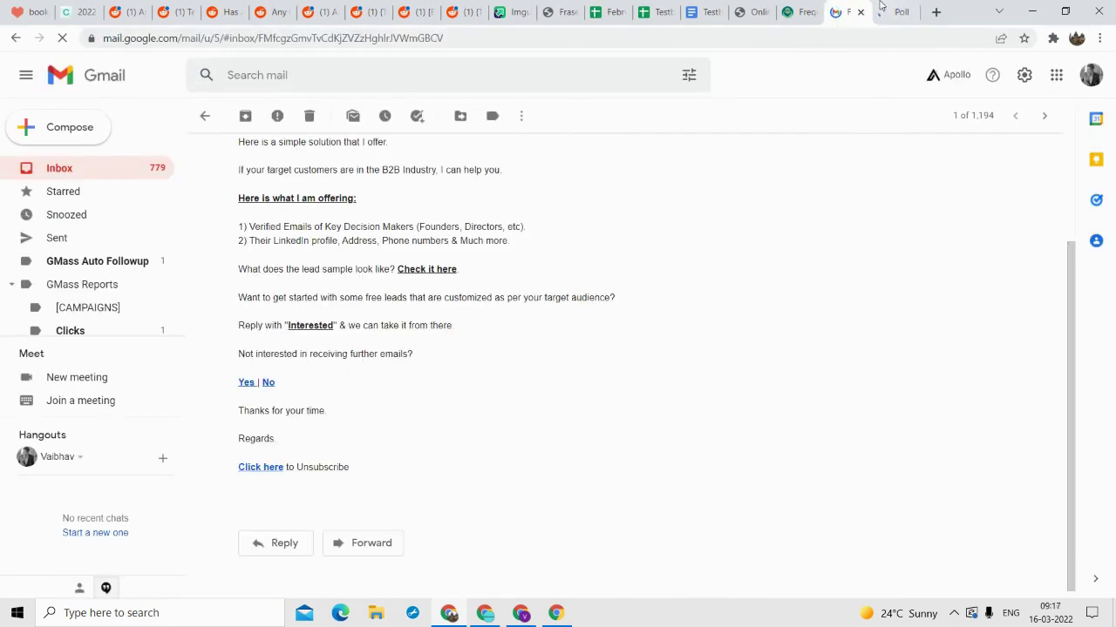
{"action": "left_click", "coordinate": [685, 44]}
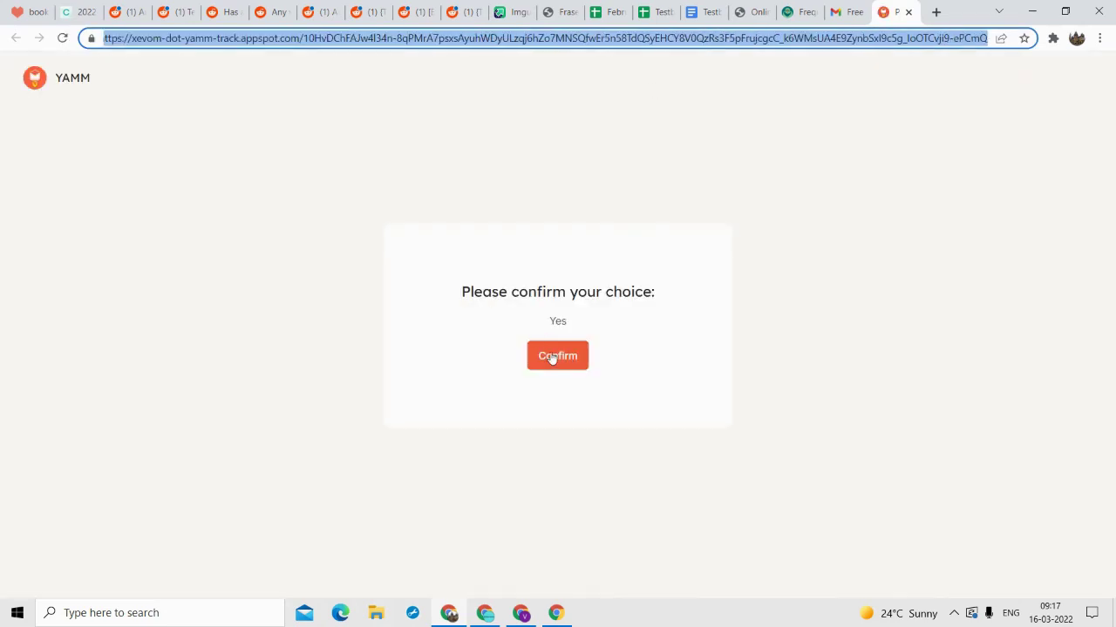
{"action": "left_click", "coordinate": [552, 359]}
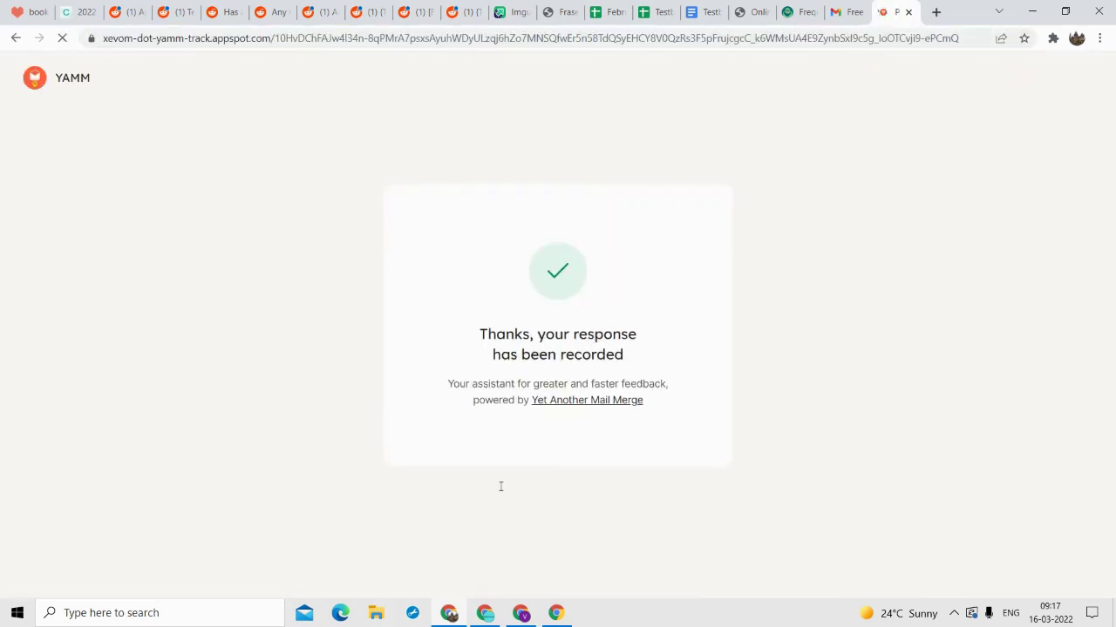
- Return to the lead spreadsheet and check the YAMM Poll column for the recipient's answer
{"action": "left_click", "coordinate": [526, 617]}
{"action": "left_click", "coordinate": [715, 354]}
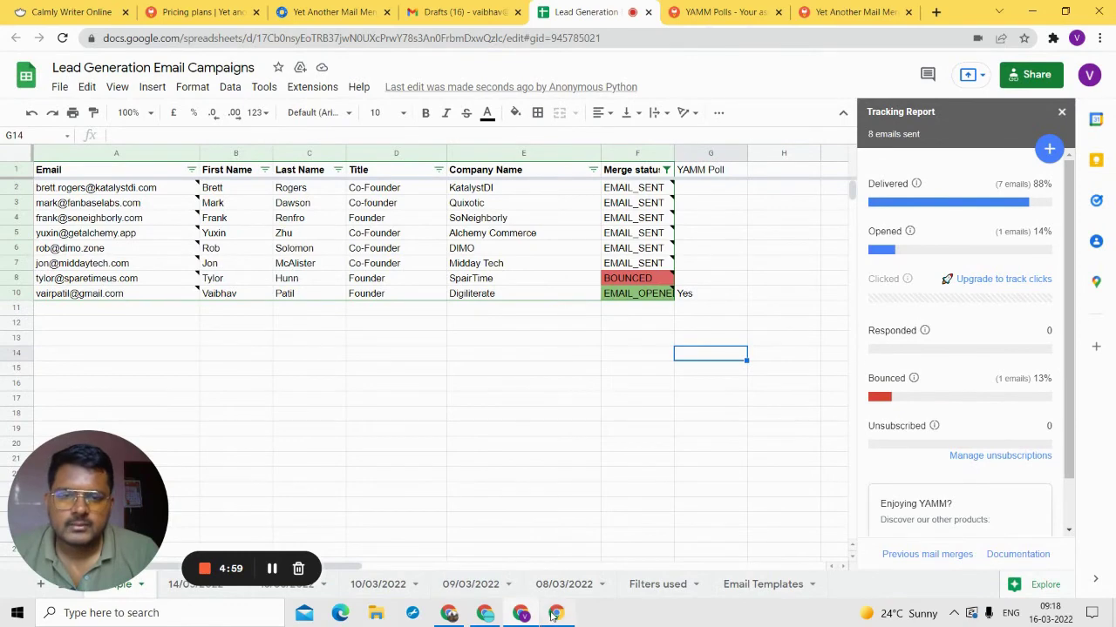
{"action": "left_click", "coordinate": [553, 614]}
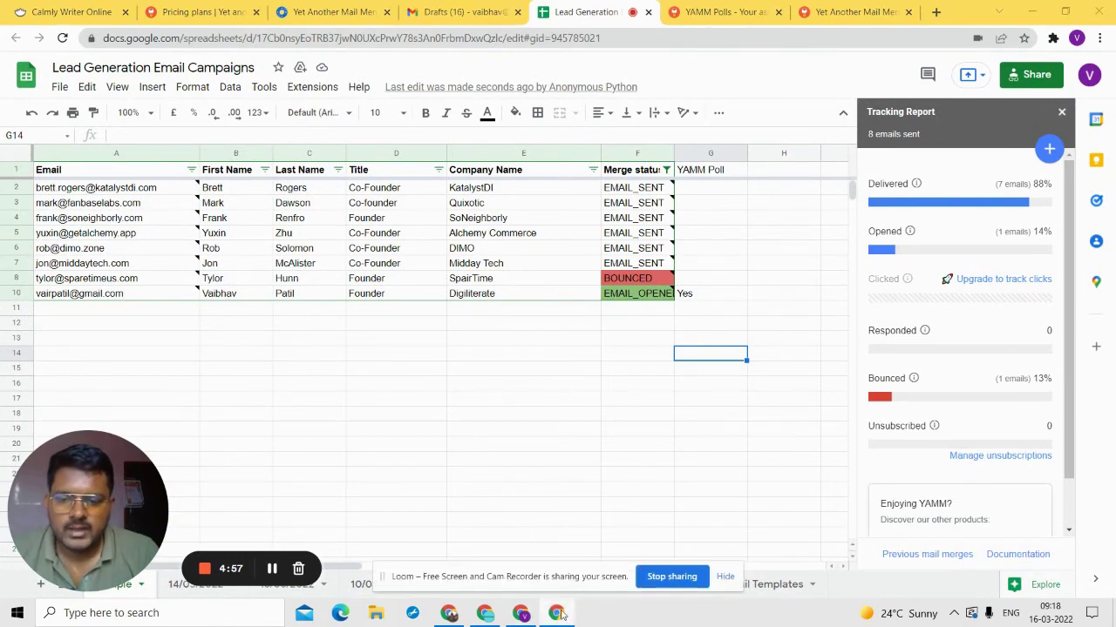
- Unsubscribe the recipient through the link in the received email, and check their Merge status in the spreadsheet
{"action": "left_click", "coordinate": [449, 614]}
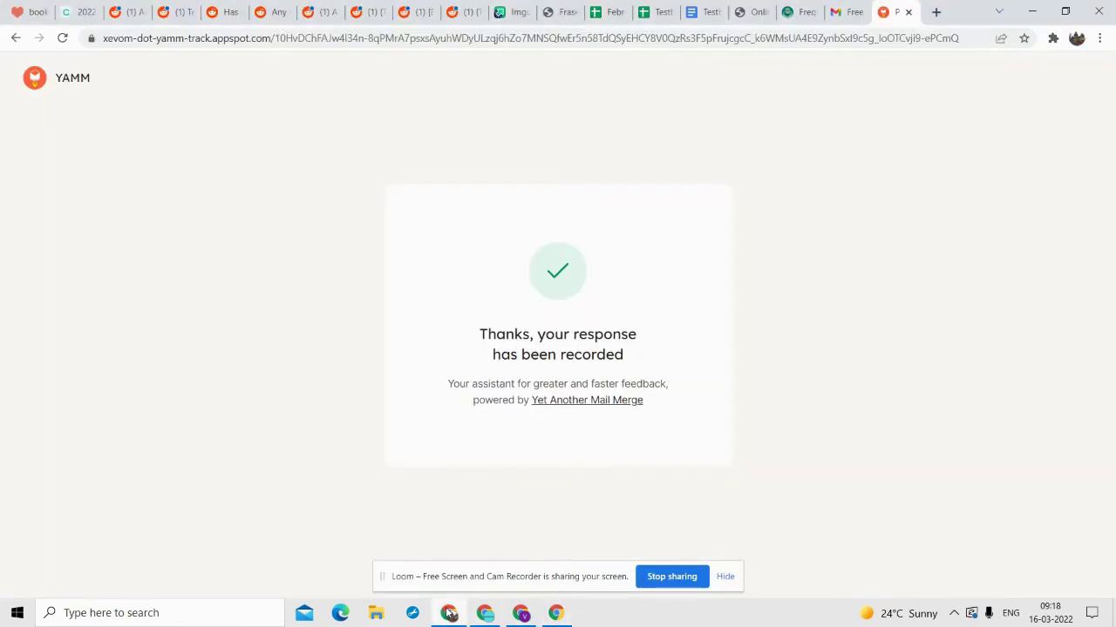
{"action": "left_click", "coordinate": [841, 12]}
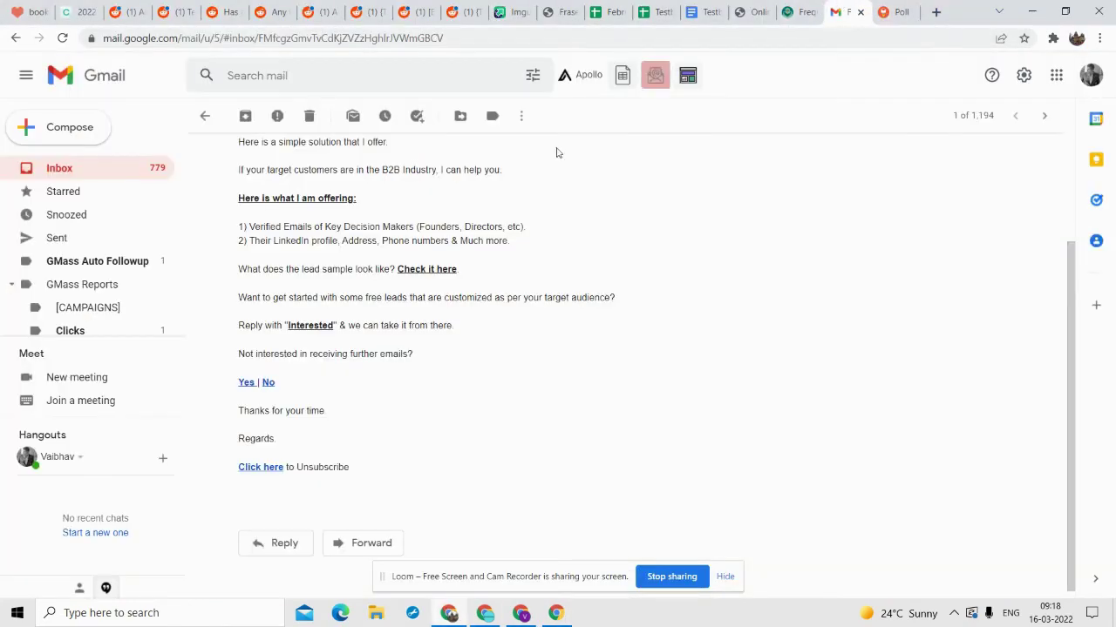
{"action": "left_click", "coordinate": [262, 468]}
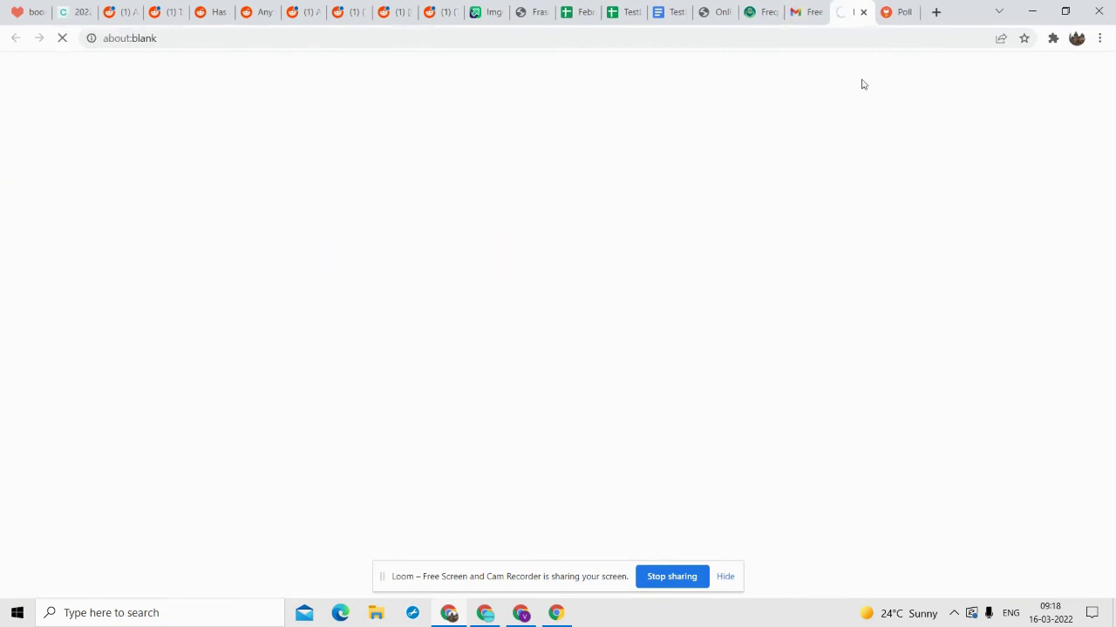
{"action": "left_click", "coordinate": [903, 12]}
{"action": "left_click", "coordinate": [847, 11]}
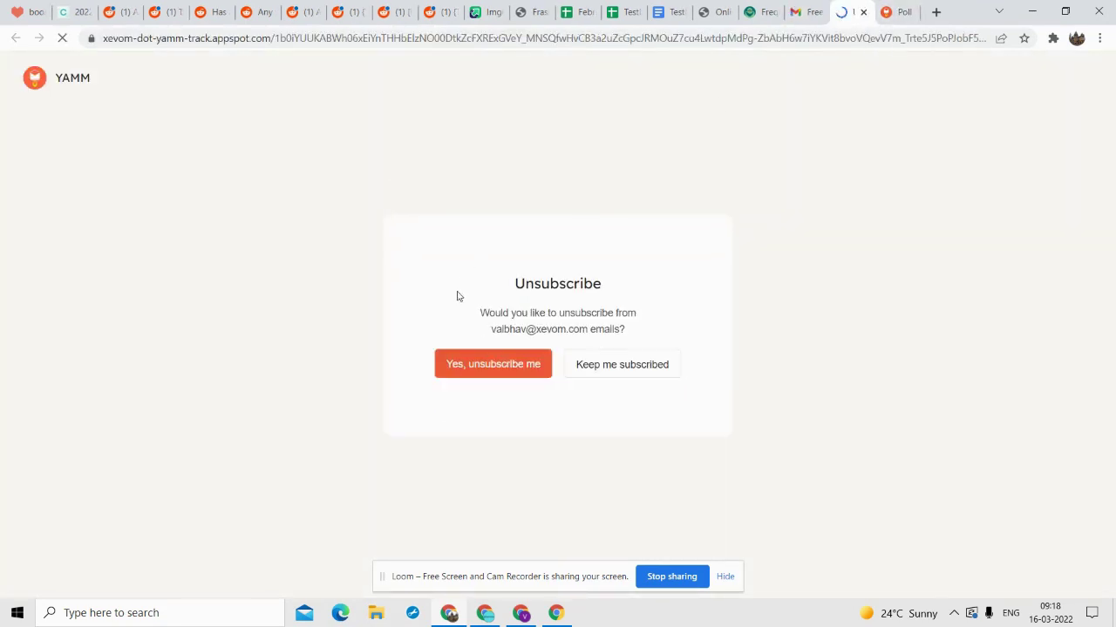
{"action": "left_click", "coordinate": [487, 366]}
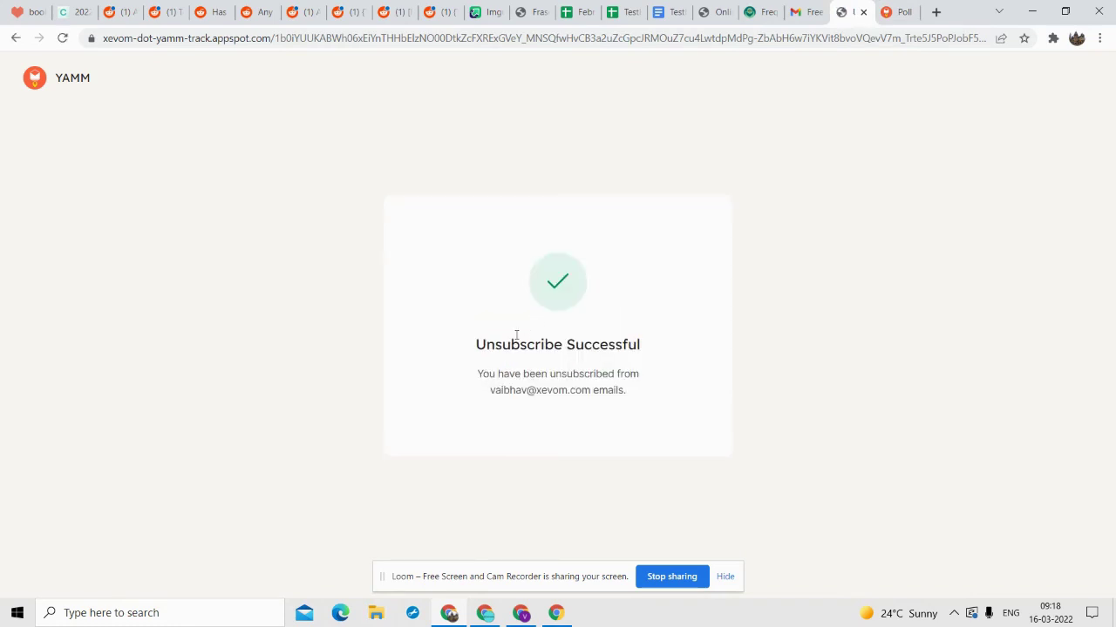
{"action": "left_click", "coordinate": [555, 614]}
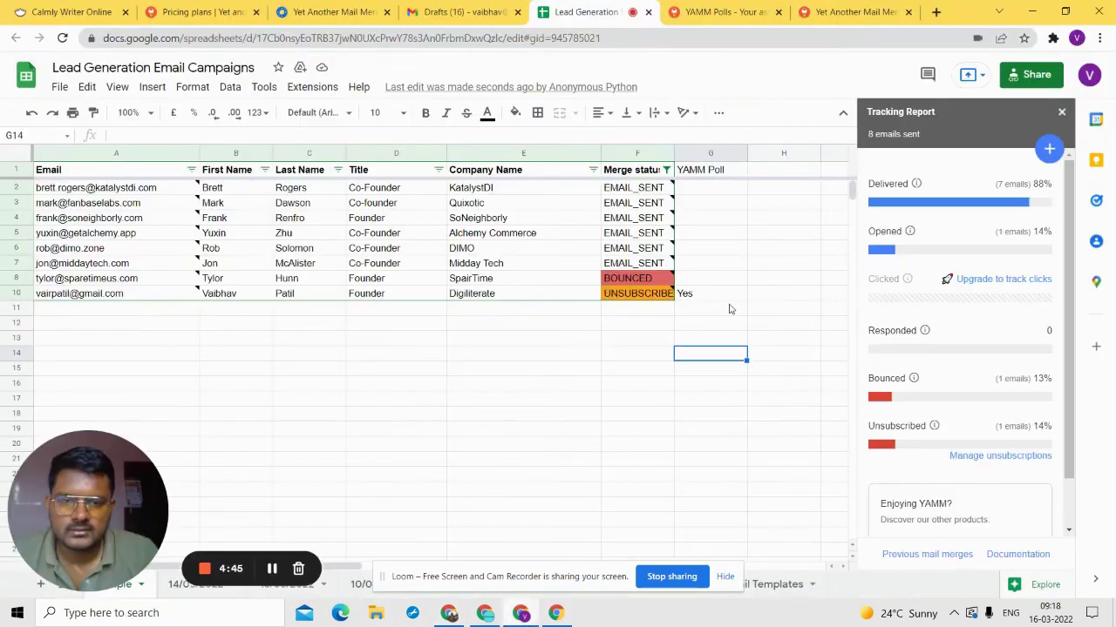
{"action": "mouse_move", "coordinate": [638, 298]}
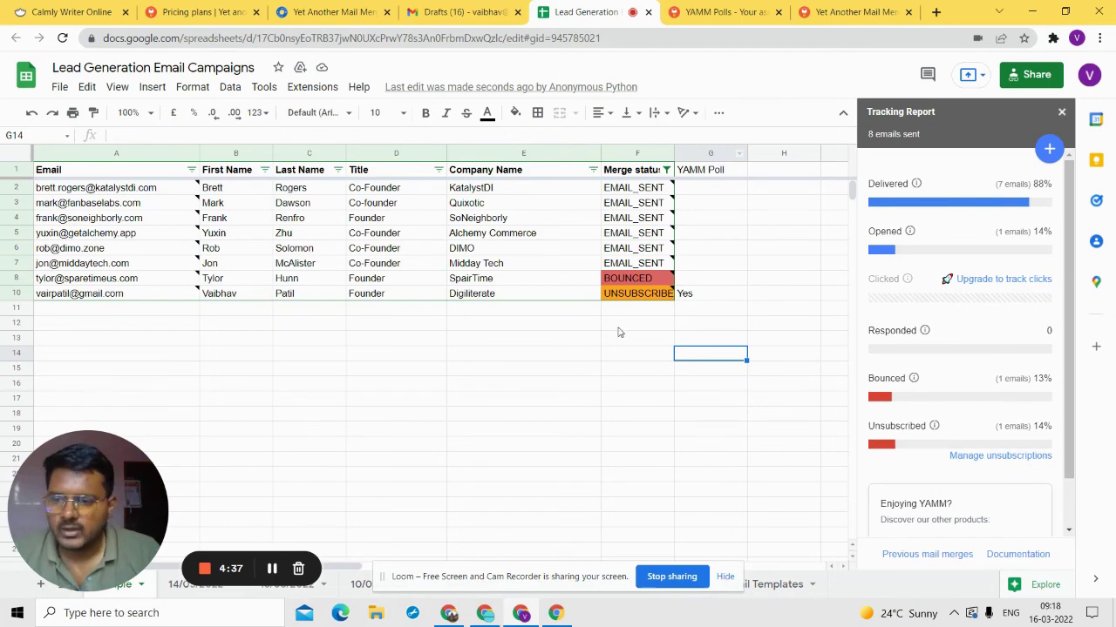
- Switch to the sender's Gmail, close the open draft, and reload the Sent folder
{"action": "left_click", "coordinate": [461, 12]}
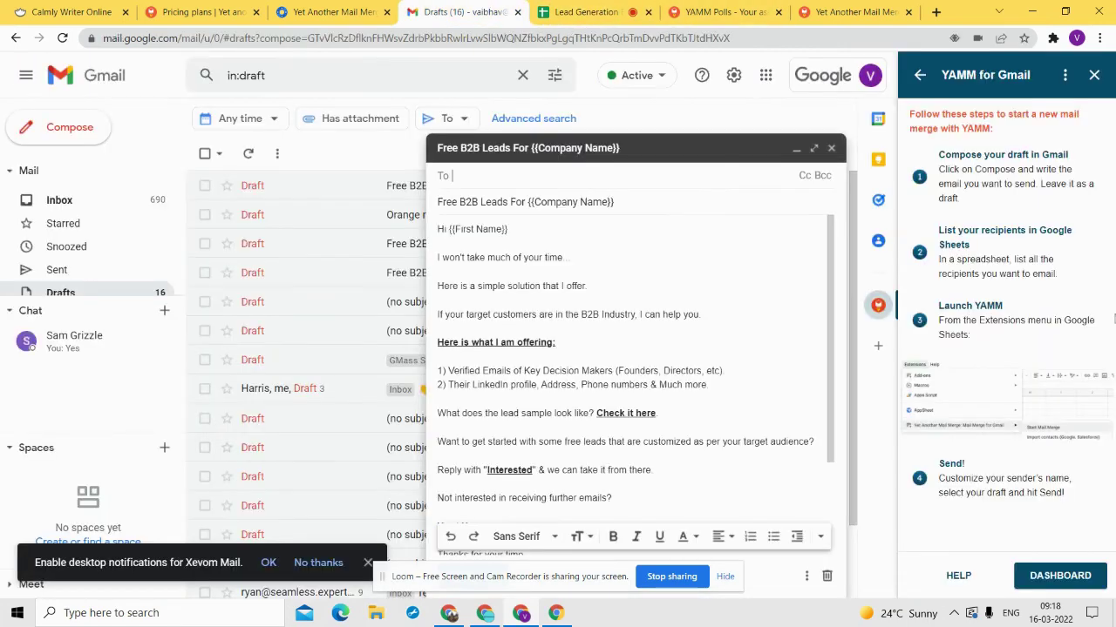
{"action": "left_click", "coordinate": [59, 200]}
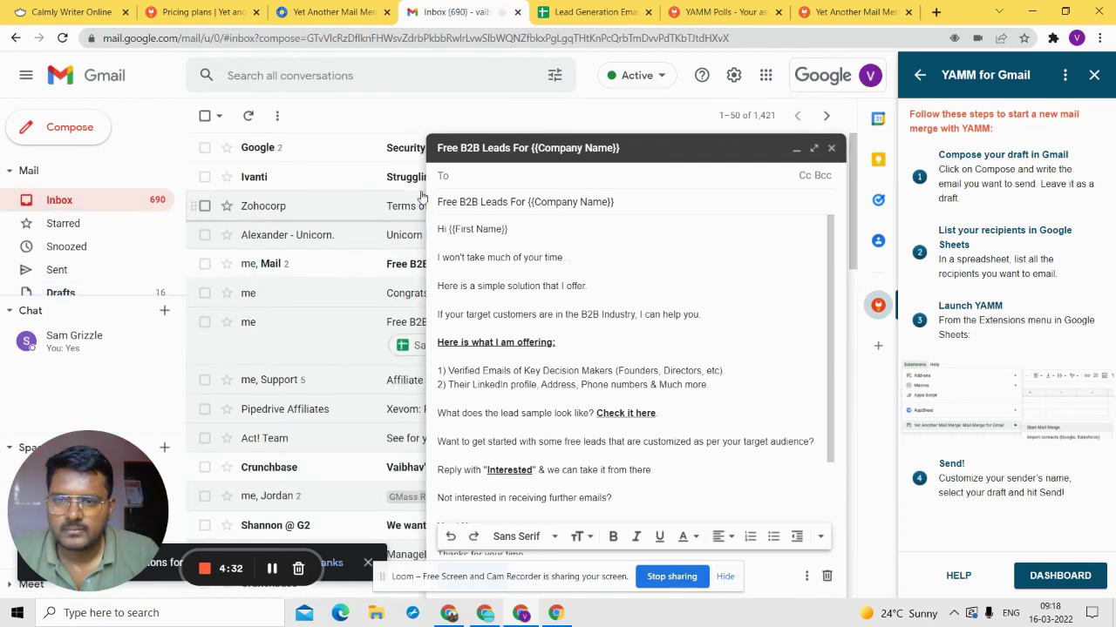
{"action": "left_click", "coordinate": [831, 148]}
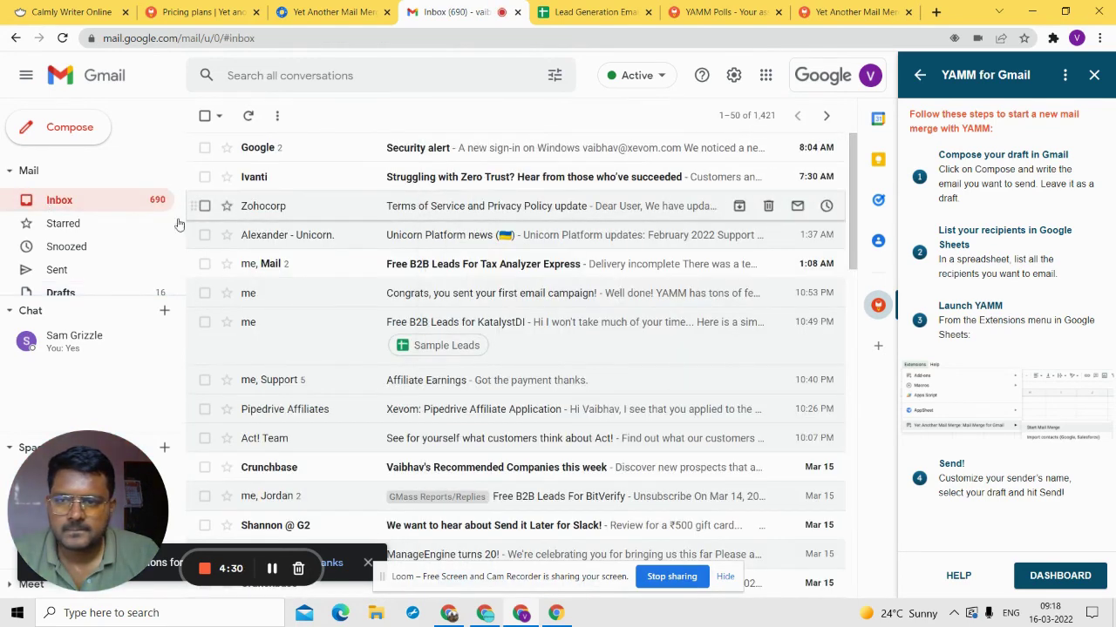
{"action": "left_click", "coordinate": [80, 269]}
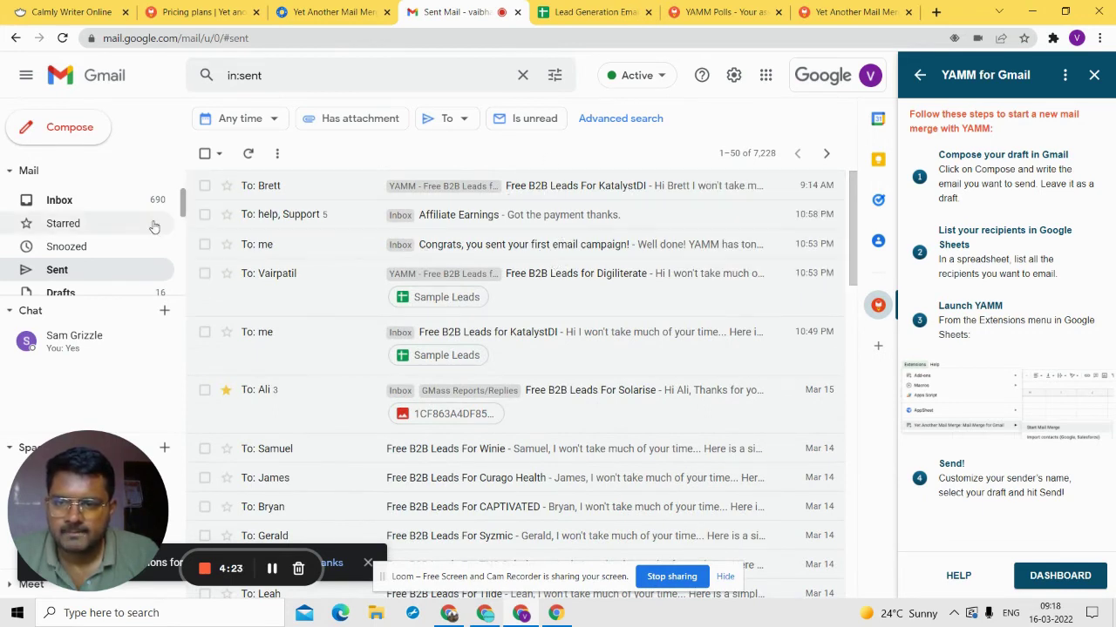
{"action": "left_click", "coordinate": [62, 38]}
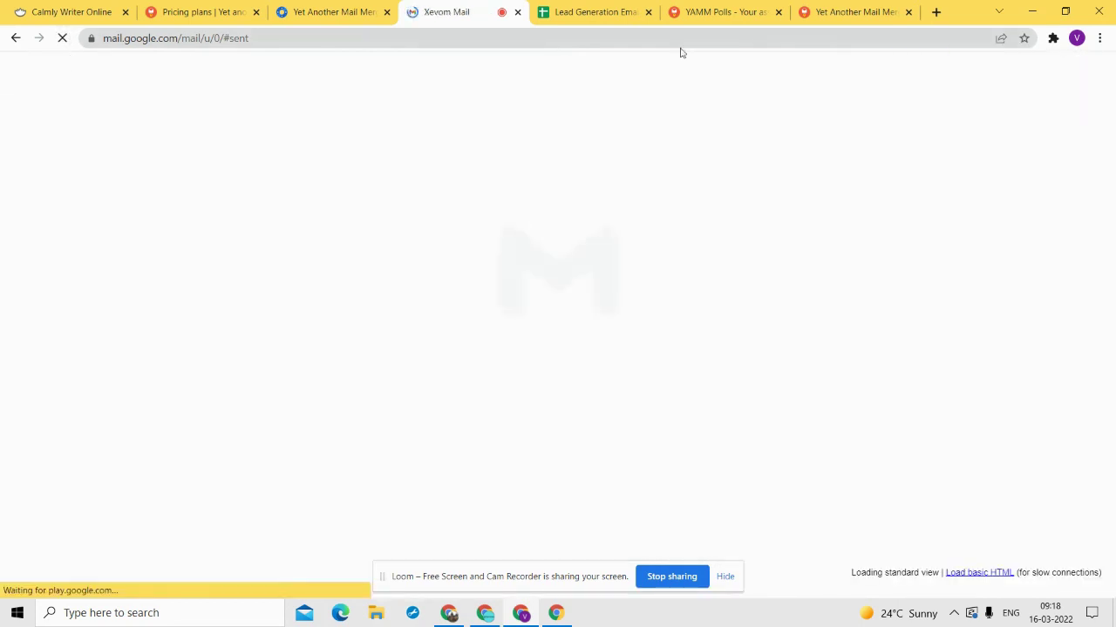
{"action": "left_click", "coordinate": [726, 578]}
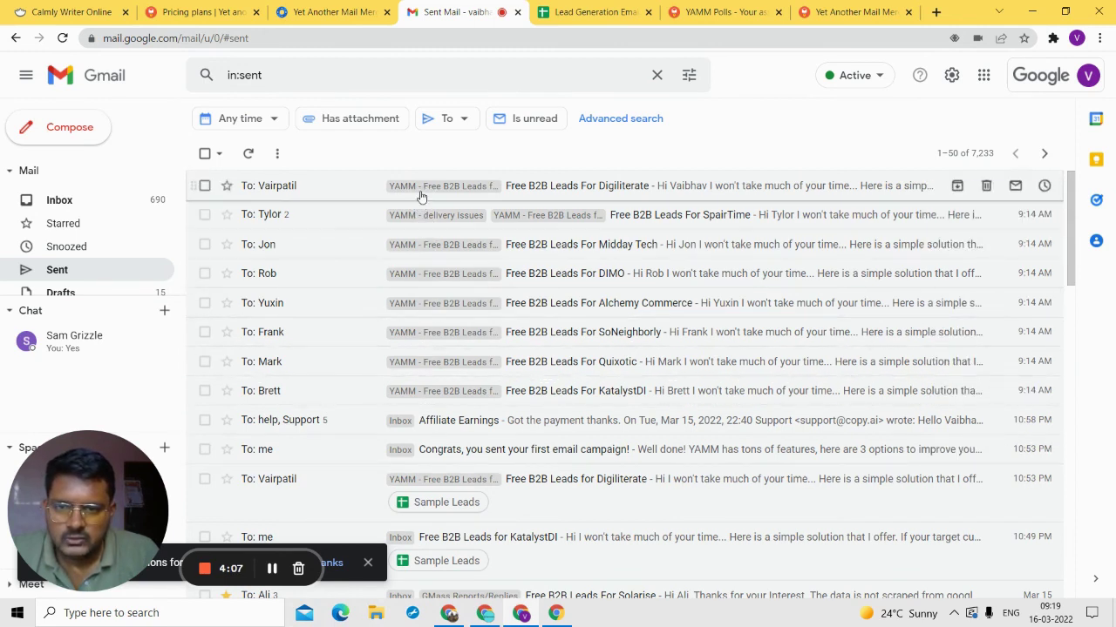
- Check the personalized first name and company name in the sent "Free B2B Leads For Digiliterate" email, and return to the inbox
{"action": "left_click", "coordinate": [421, 196]}
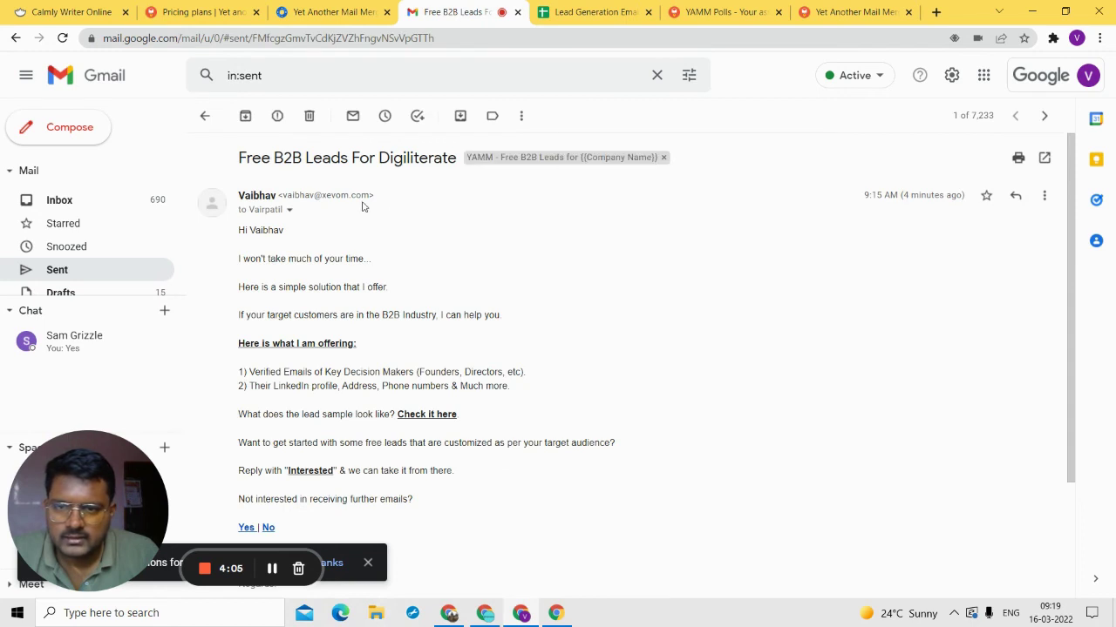
{"action": "double_click", "coordinate": [267, 230]}
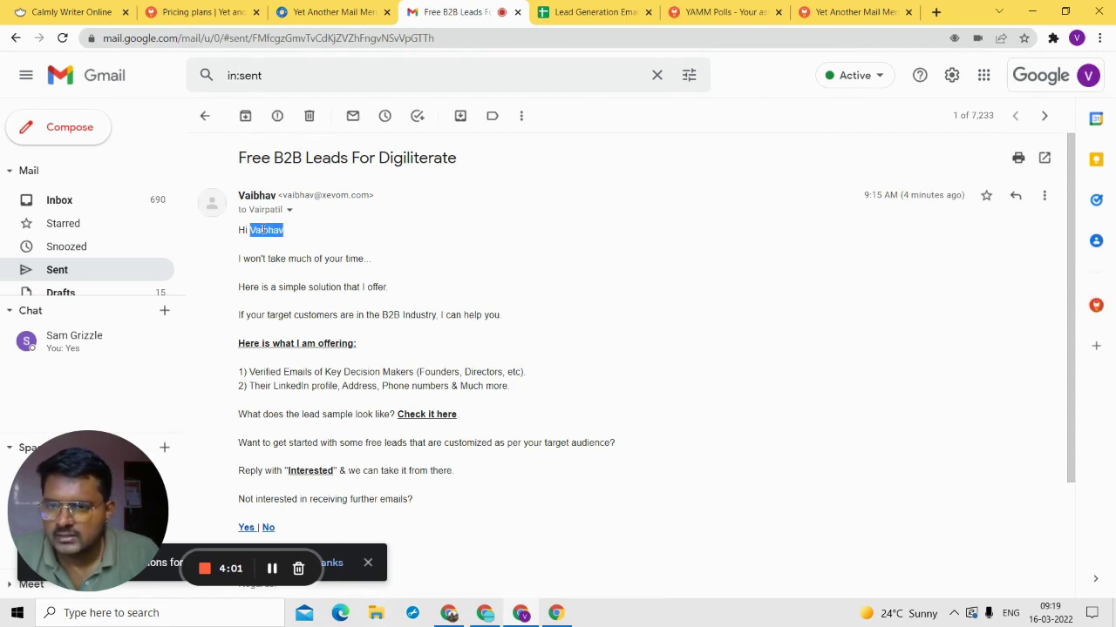
{"action": "double_click", "coordinate": [398, 157]}
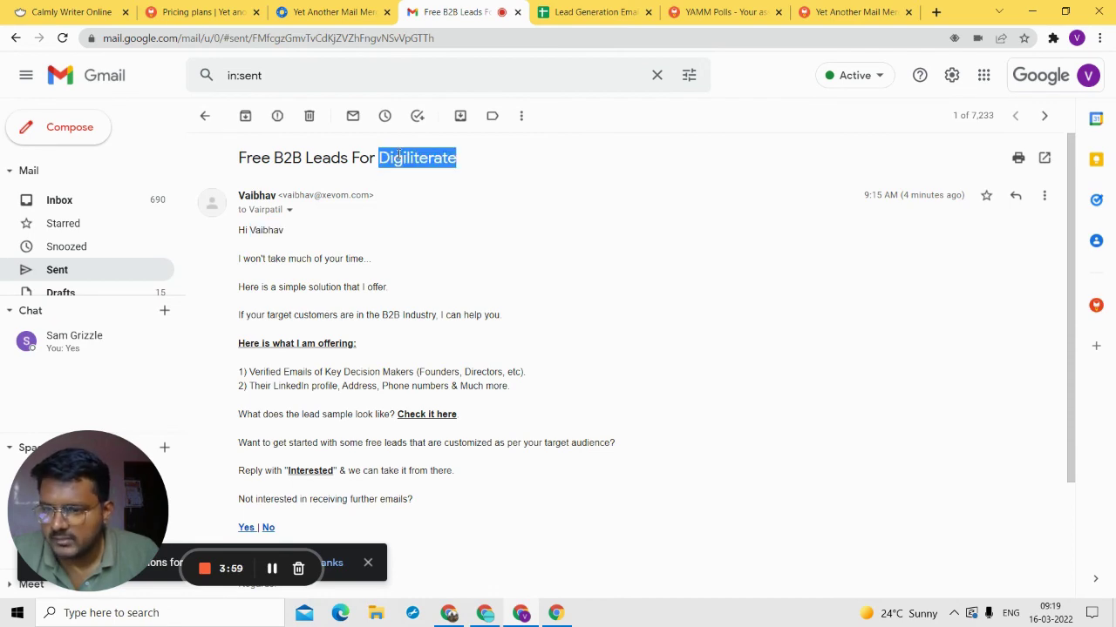
{"action": "scroll", "coordinate": [361, 364], "scroll_direction": "down", "scroll_amount": 3}
{"action": "scroll", "coordinate": [294, 404], "scroll_direction": "up", "scroll_amount": 3}
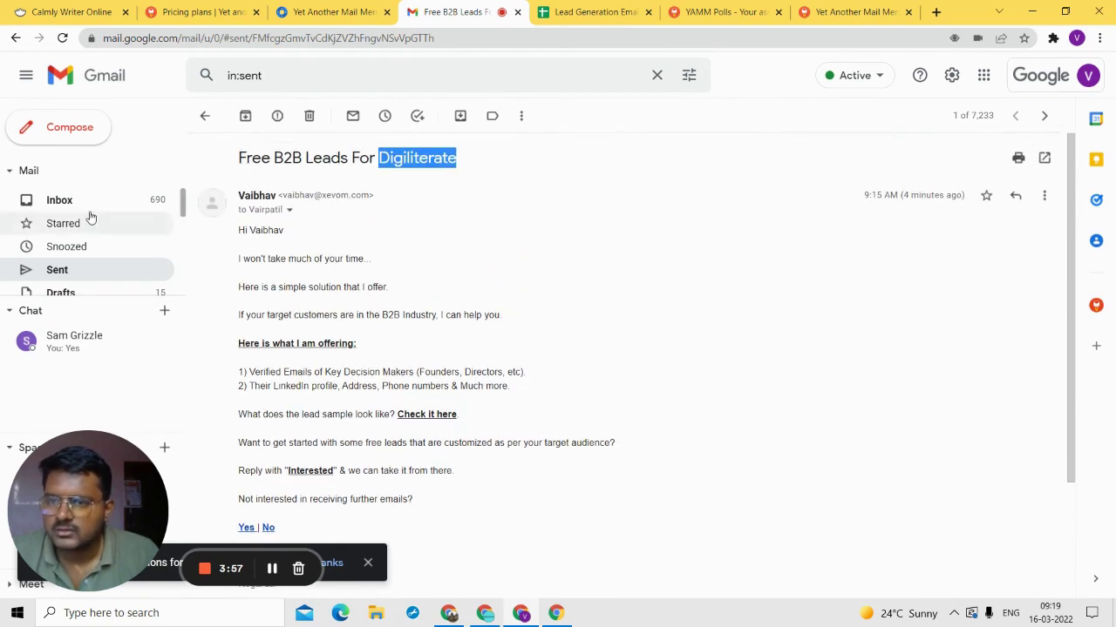
{"action": "left_click", "coordinate": [95, 204]}
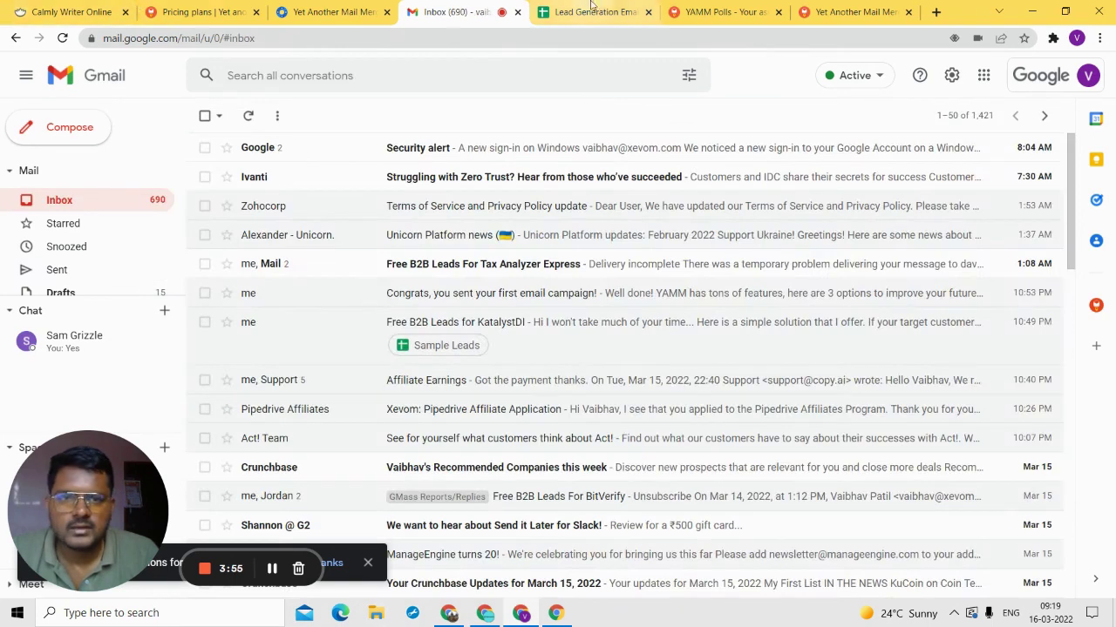
- Try to sign in to the YAMM web app with Google, and return to the YAMM Polls help article
{"action": "left_click", "coordinate": [719, 11]}
{"action": "left_click", "coordinate": [810, 9]}
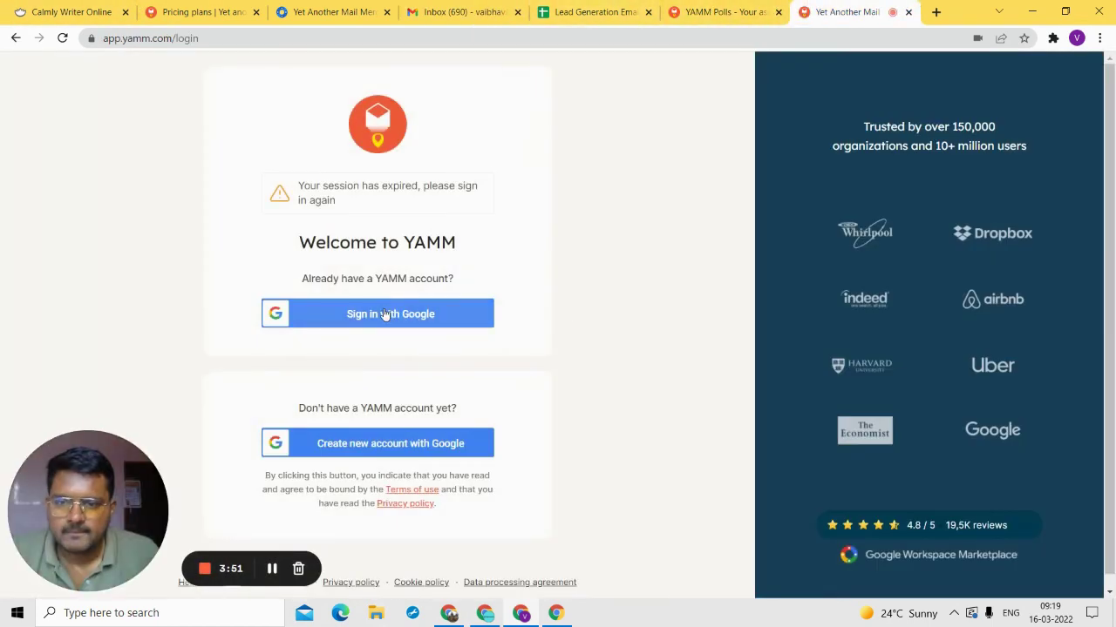
{"action": "left_click", "coordinate": [386, 314]}
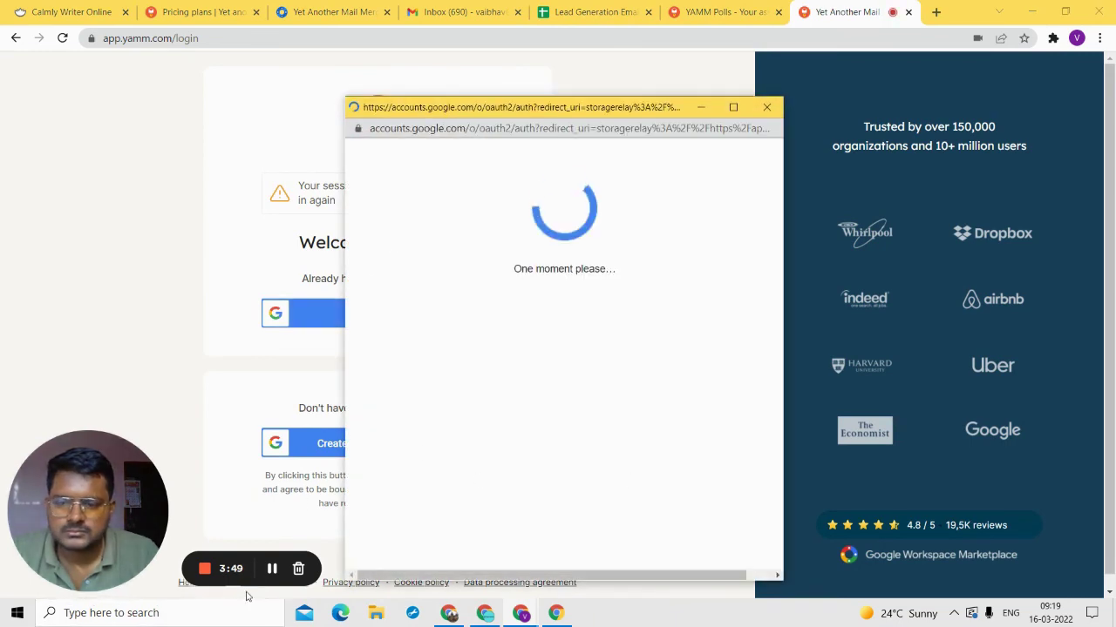
{"action": "left_click", "coordinate": [361, 8]}
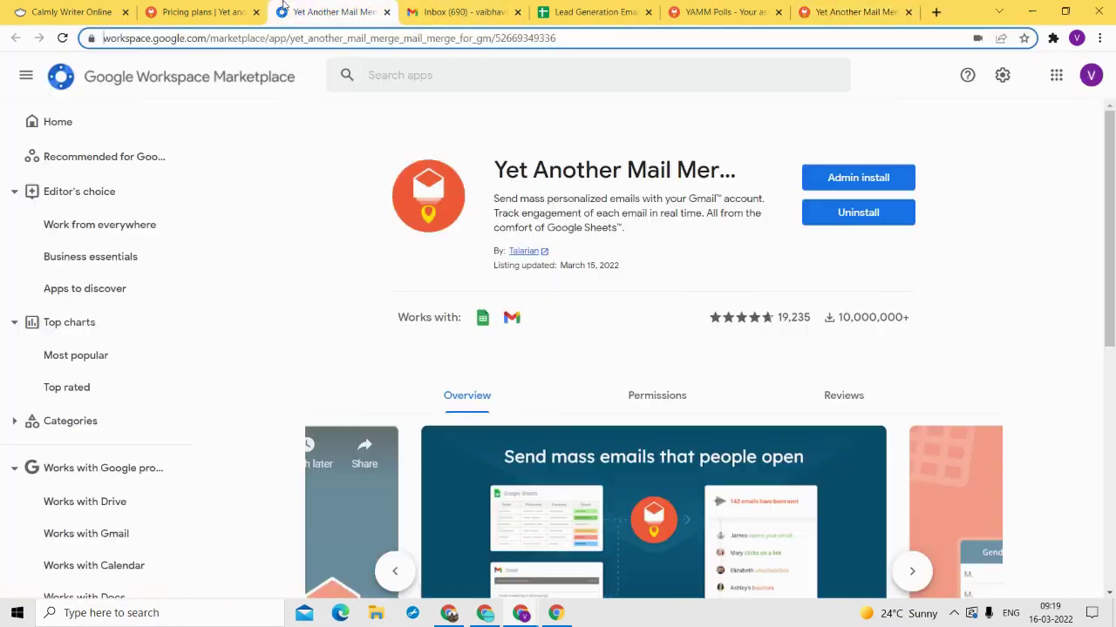
{"action": "left_click", "coordinate": [882, 6]}
{"action": "left_click", "coordinate": [738, 9]}
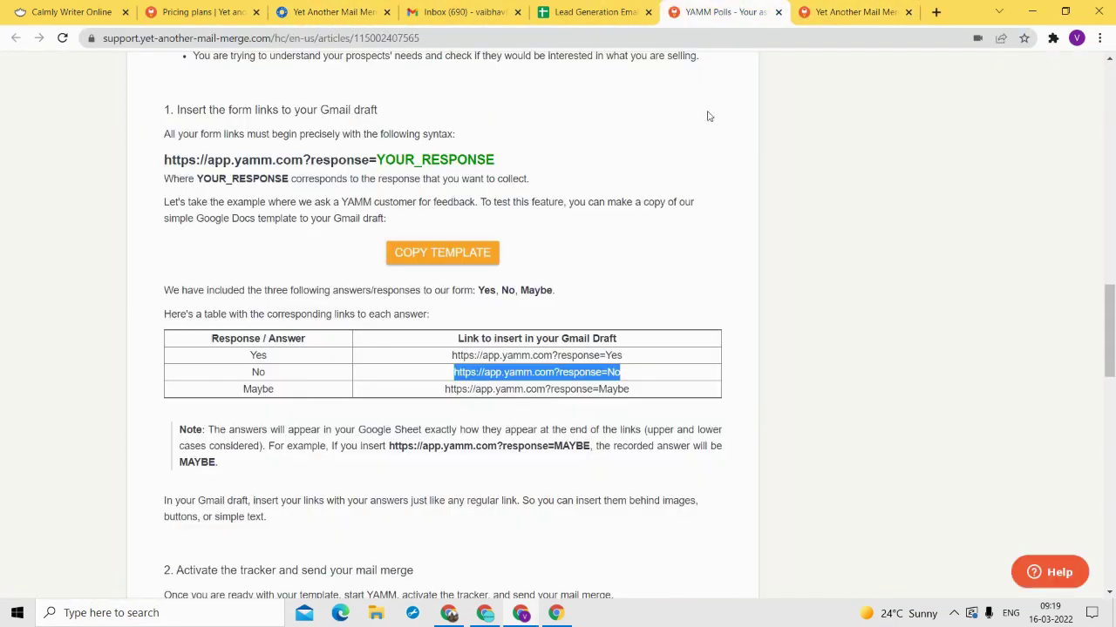
- Switch to the YAMM web app, refresh the sent mail merges, and review the mail results of the Lead Generation Email Campaigns merge
{"action": "left_click", "coordinate": [867, 10]}
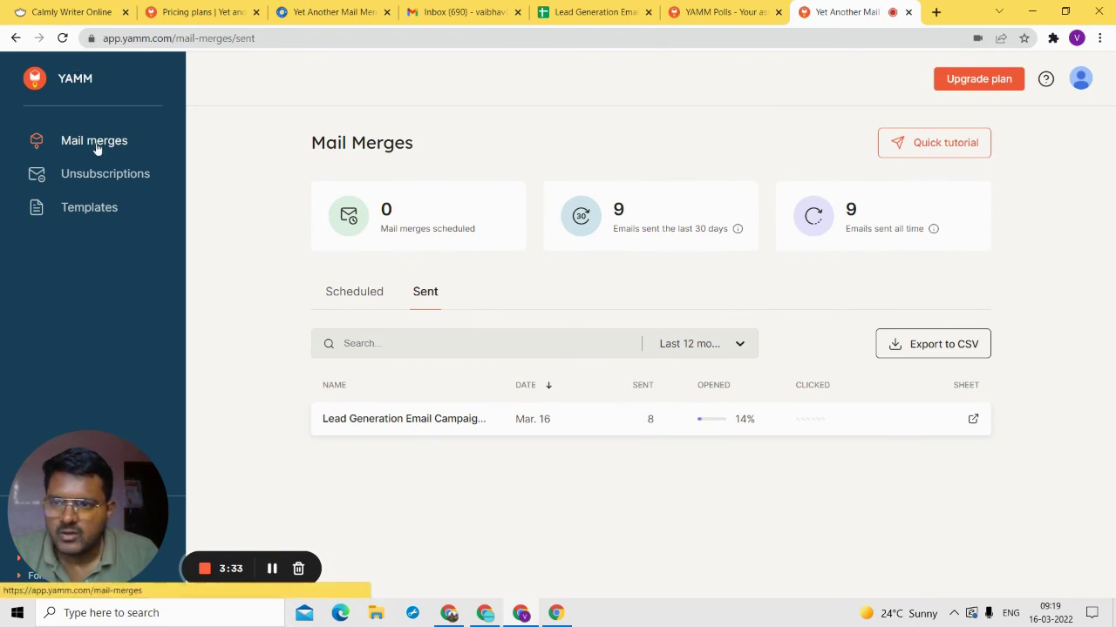
{"action": "left_click", "coordinate": [39, 85]}
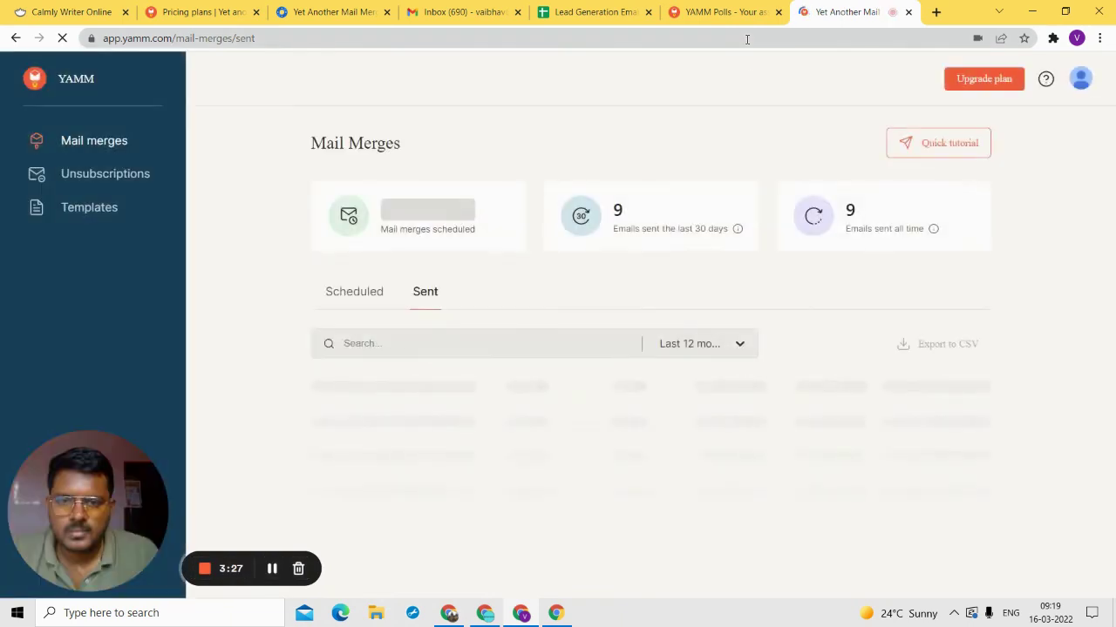
{"action": "left_click", "coordinate": [437, 432]}
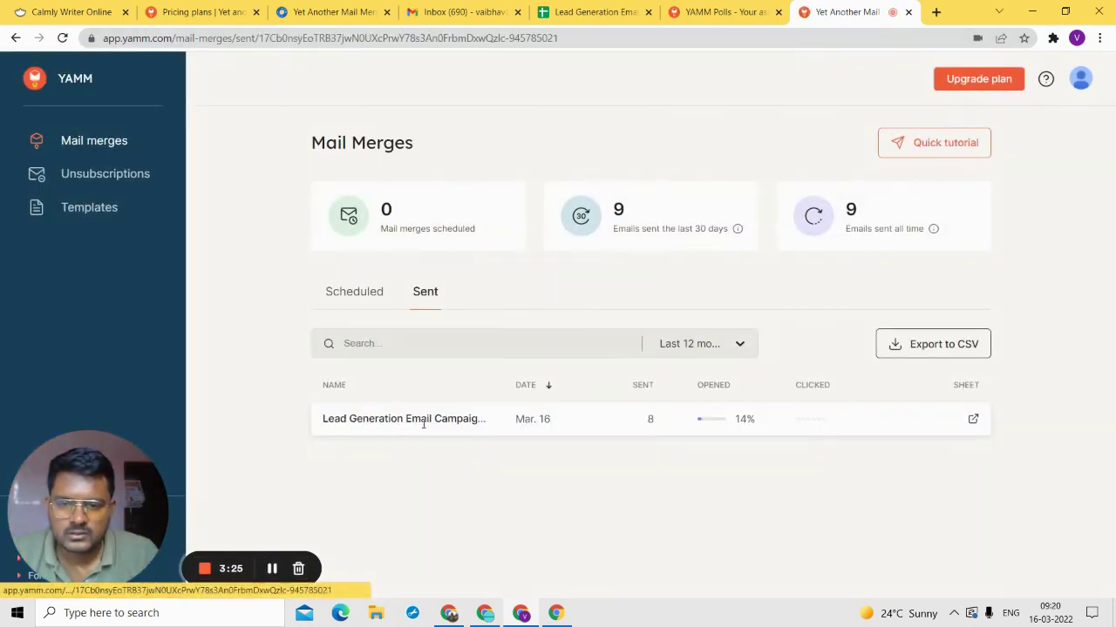
{"action": "scroll", "coordinate": [537, 323], "scroll_direction": "down", "scroll_amount": 1}
{"action": "scroll", "coordinate": [453, 357], "scroll_direction": "up", "scroll_amount": 1}
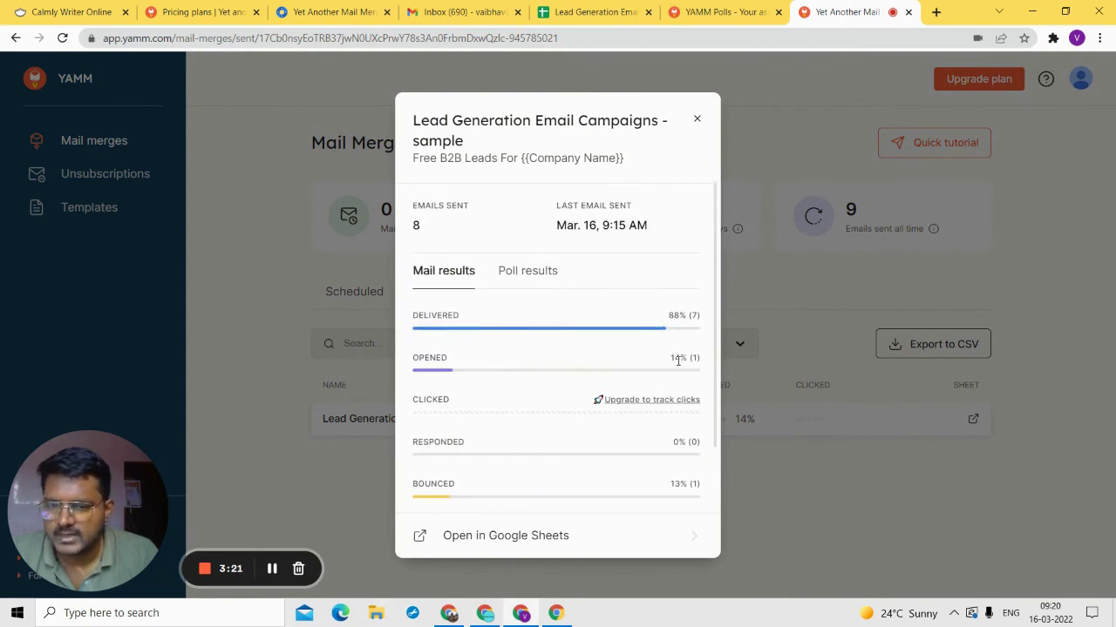
{"action": "scroll", "coordinate": [610, 392], "scroll_direction": "down", "scroll_amount": 2}
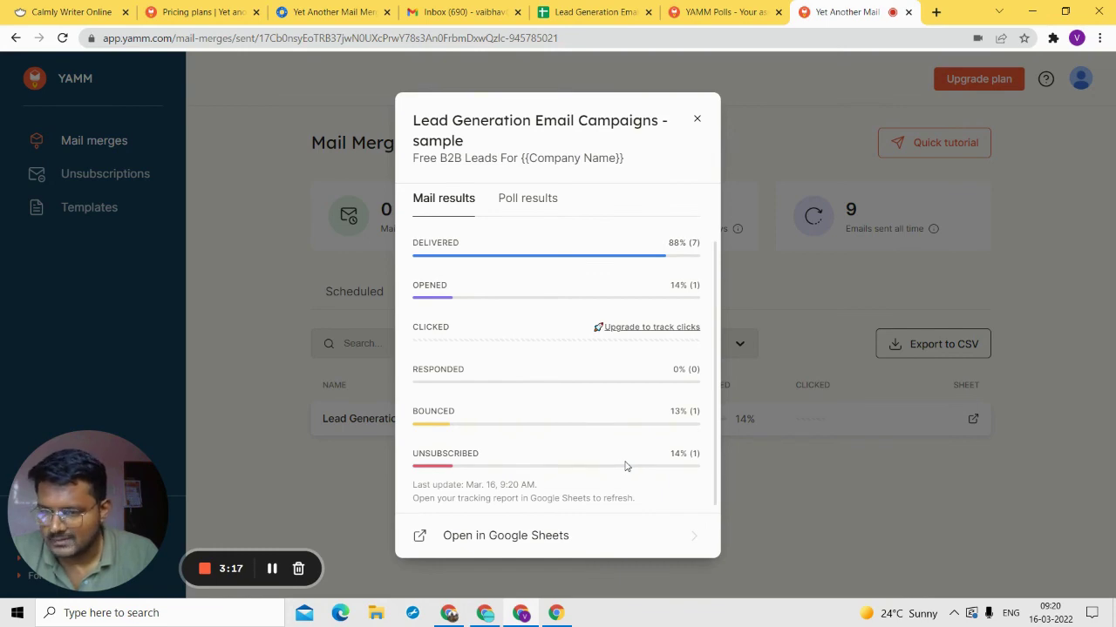
{"action": "scroll", "coordinate": [592, 344], "scroll_direction": "up", "scroll_amount": 2}
{"action": "left_click", "coordinate": [697, 119]}
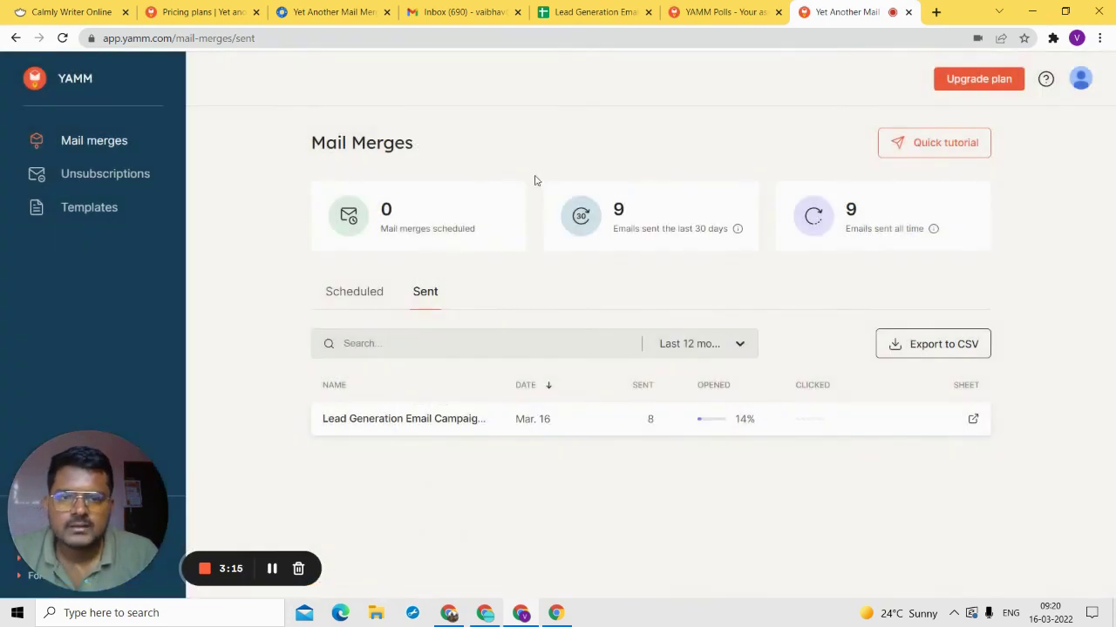
- Check the poll results of the Lead Generation Email Campaigns merge, and close its details
{"action": "left_click", "coordinate": [468, 419]}
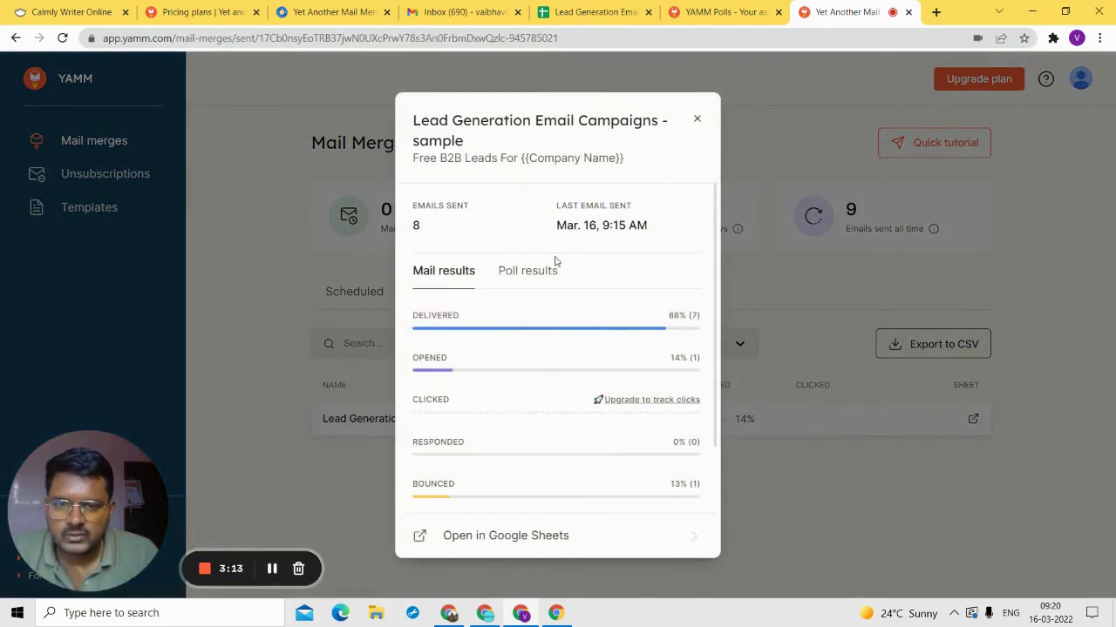
{"action": "left_click", "coordinate": [532, 283]}
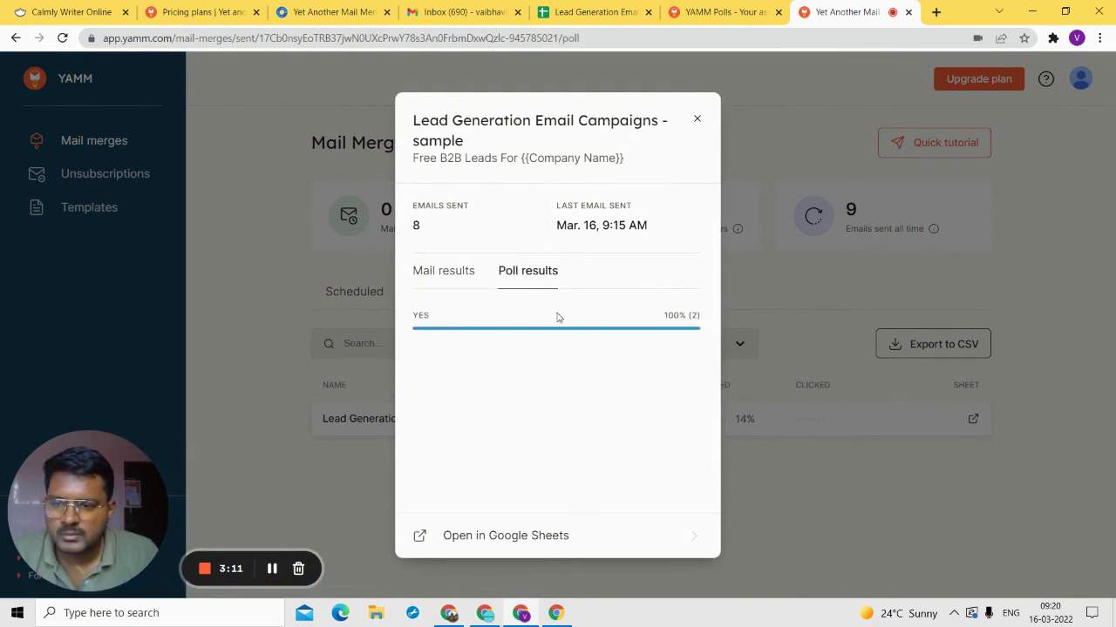
{"action": "left_click", "coordinate": [460, 269]}
{"action": "left_click", "coordinate": [696, 119]}
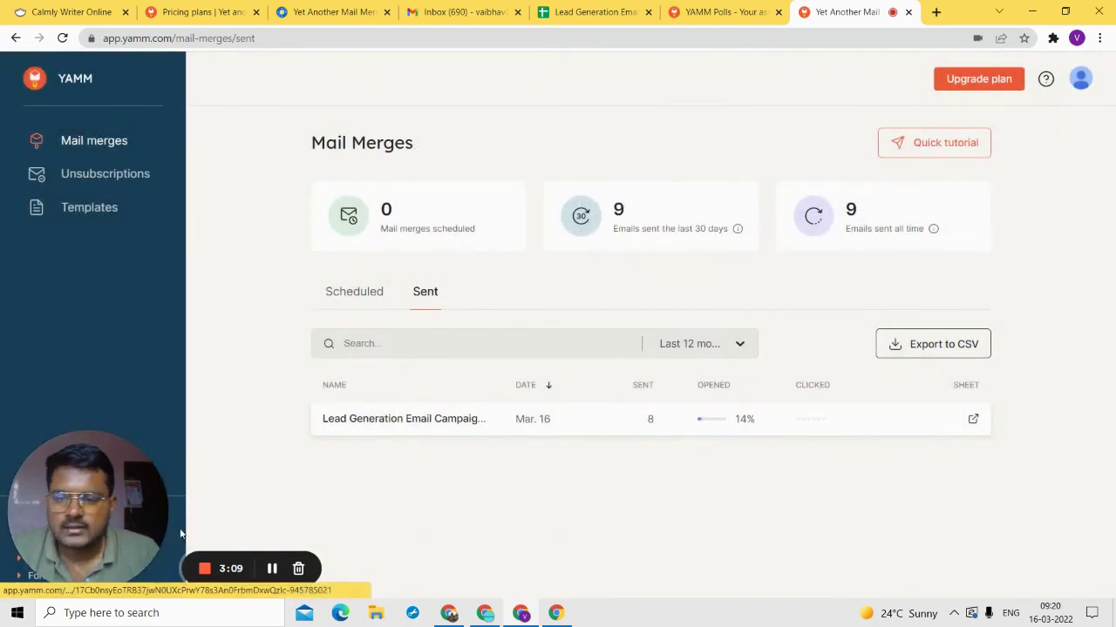
{"action": "left_click_drag", "start_coordinate": [104, 520], "coordinate": [507, 378]}
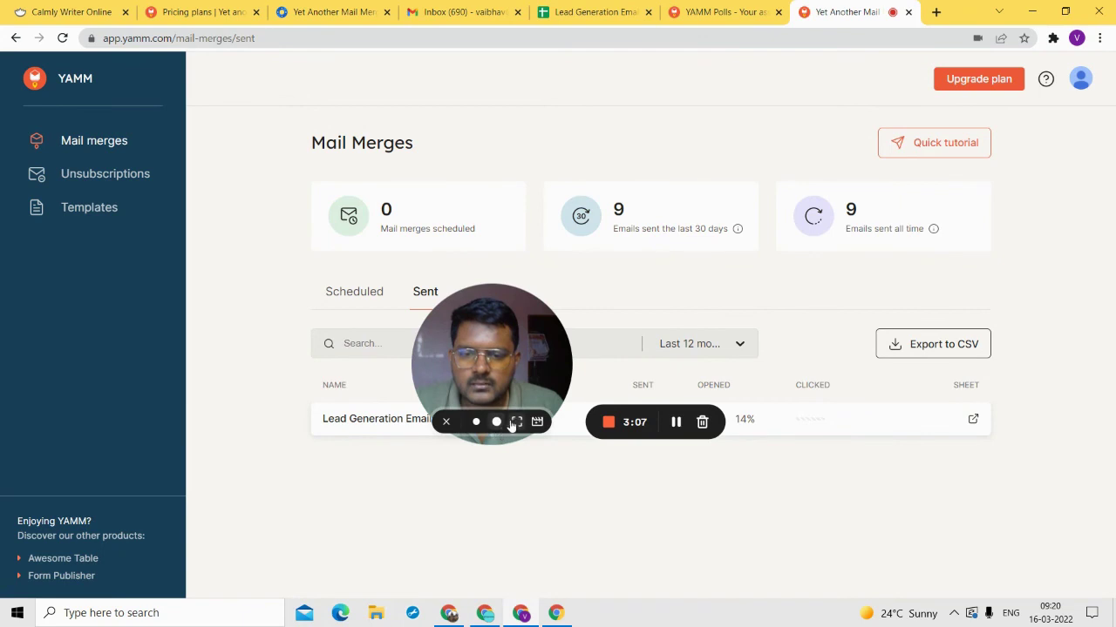
{"action": "left_click", "coordinate": [515, 422]}
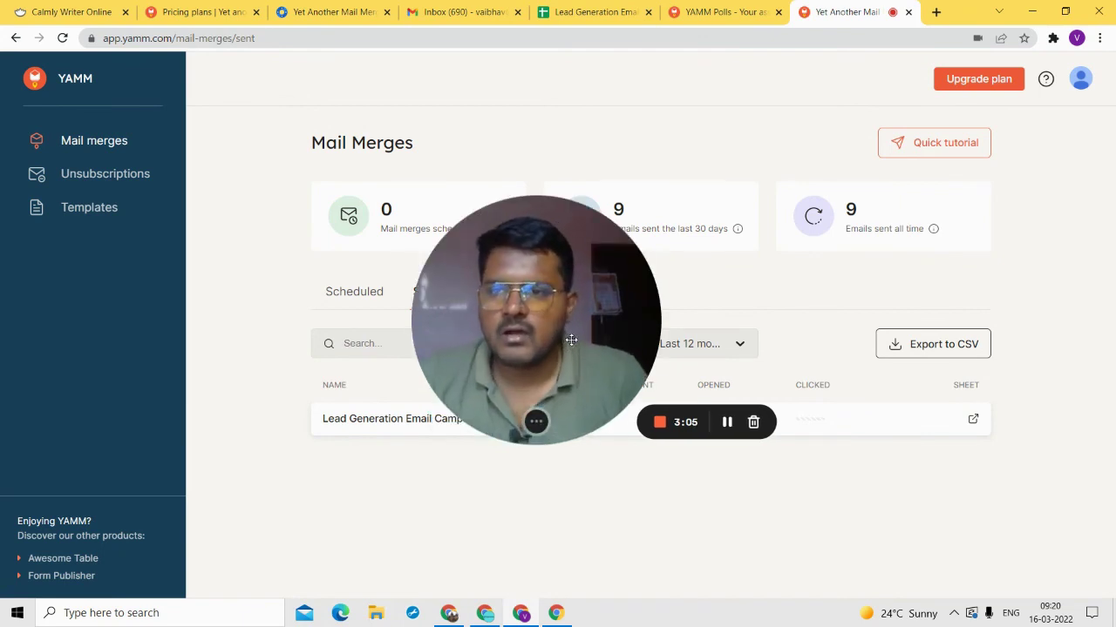